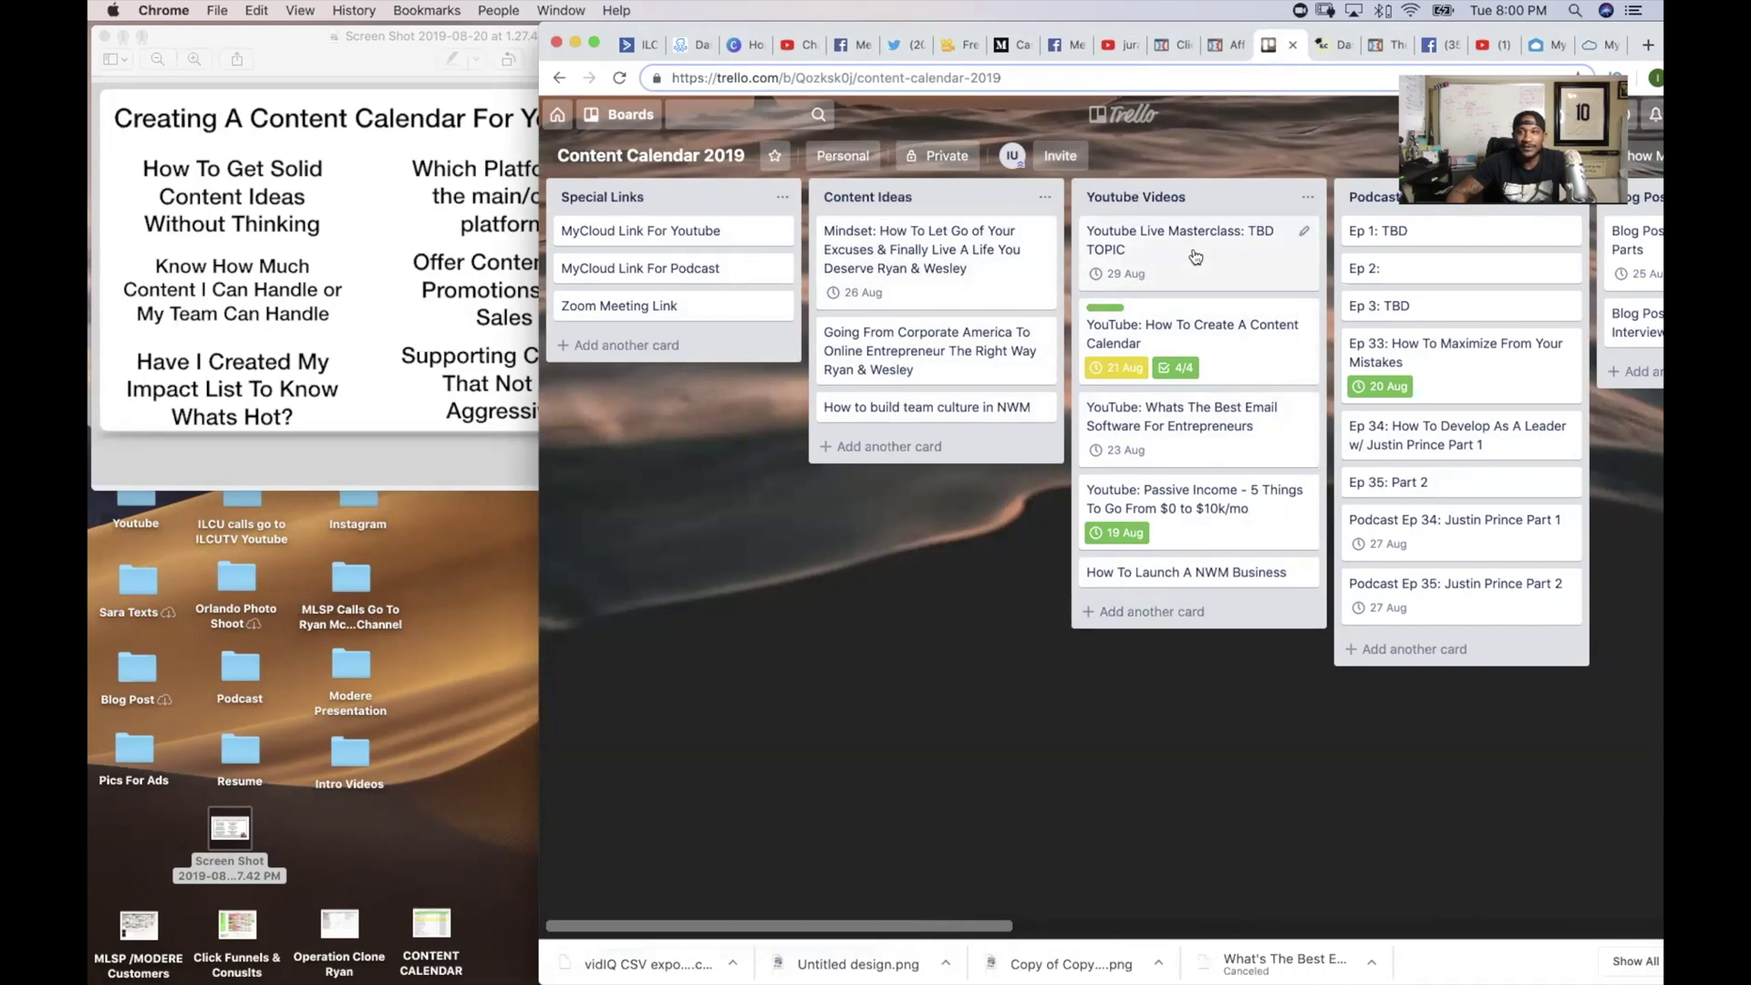
Step: Review the lists on the Content Calendar 2019 board, from Special Links through to Facebook Lives
scroll(1460, 237, "right", 5)
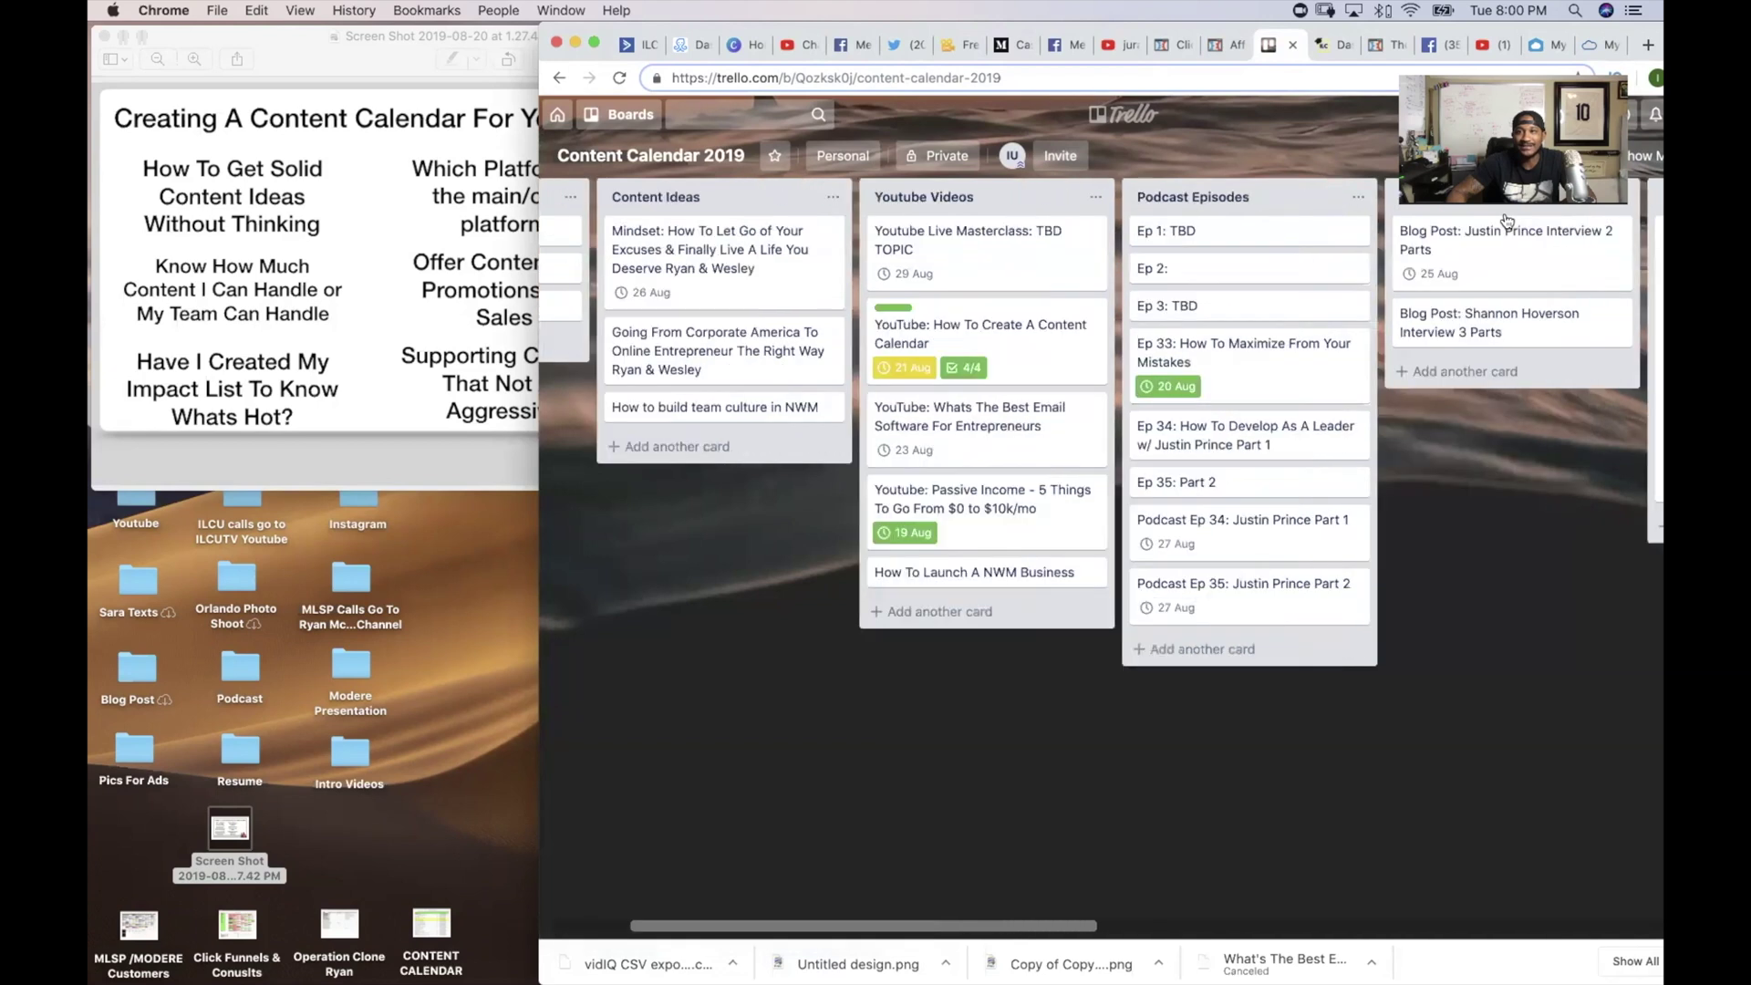
scroll(1506, 222, "right", 1)
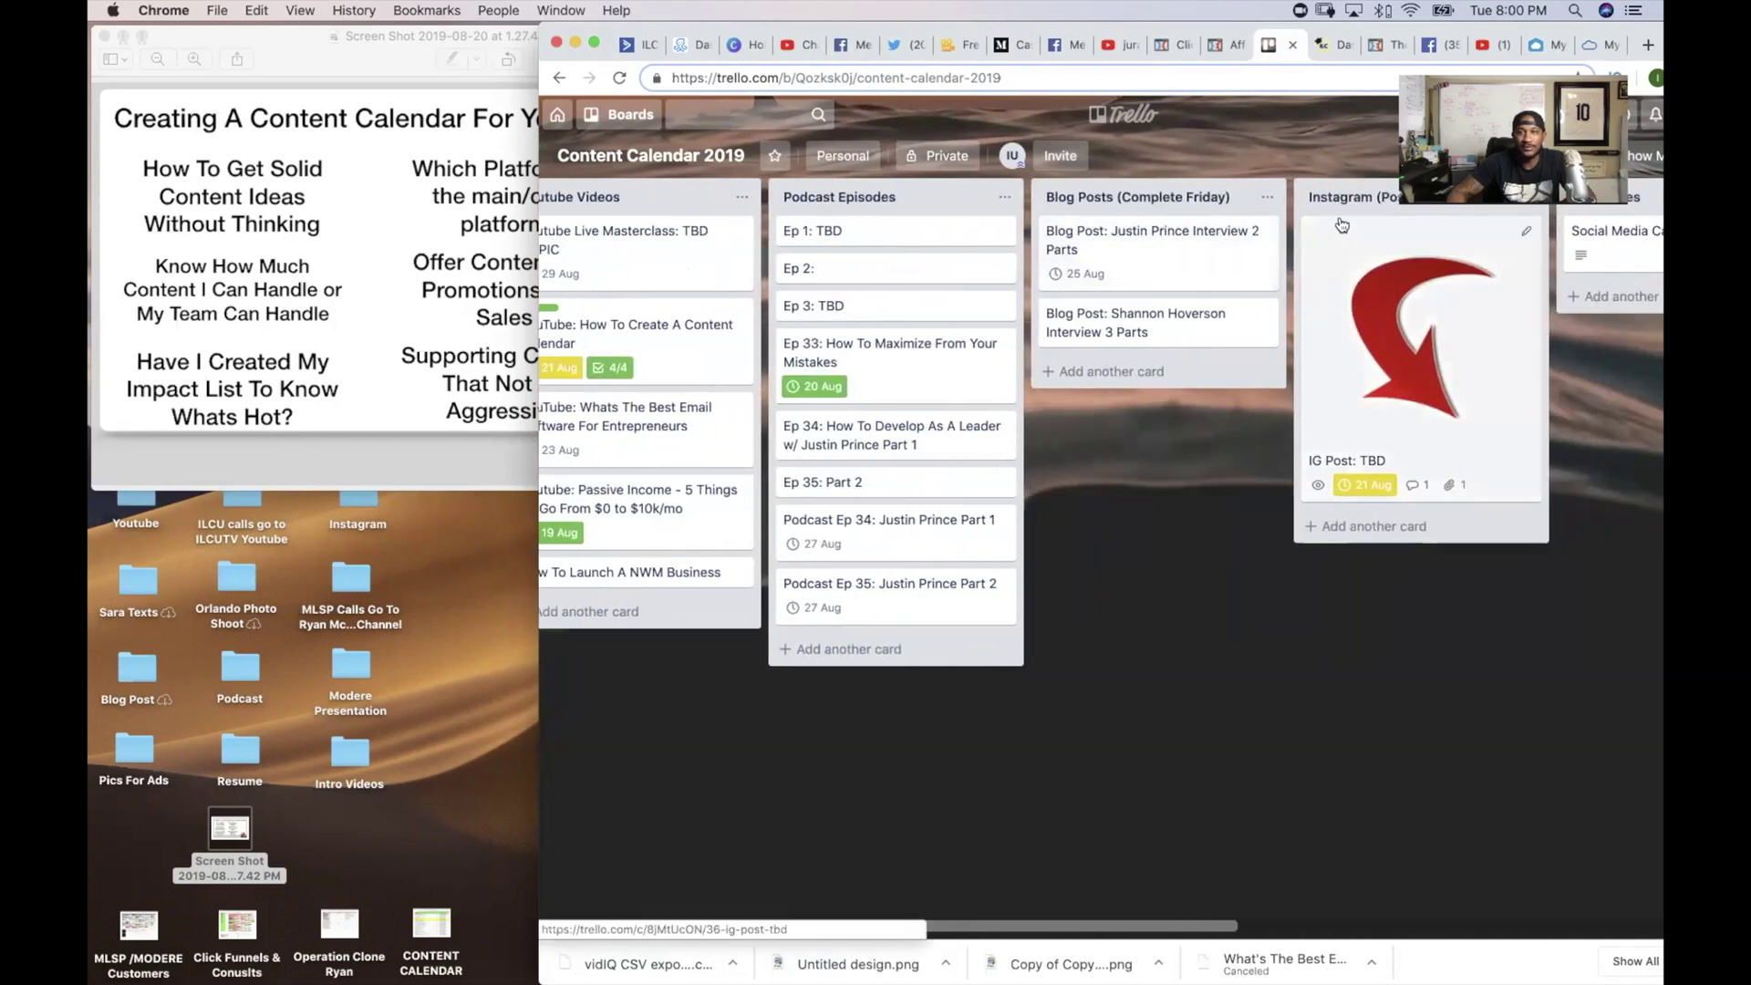
scroll(1347, 207, "right", 6)
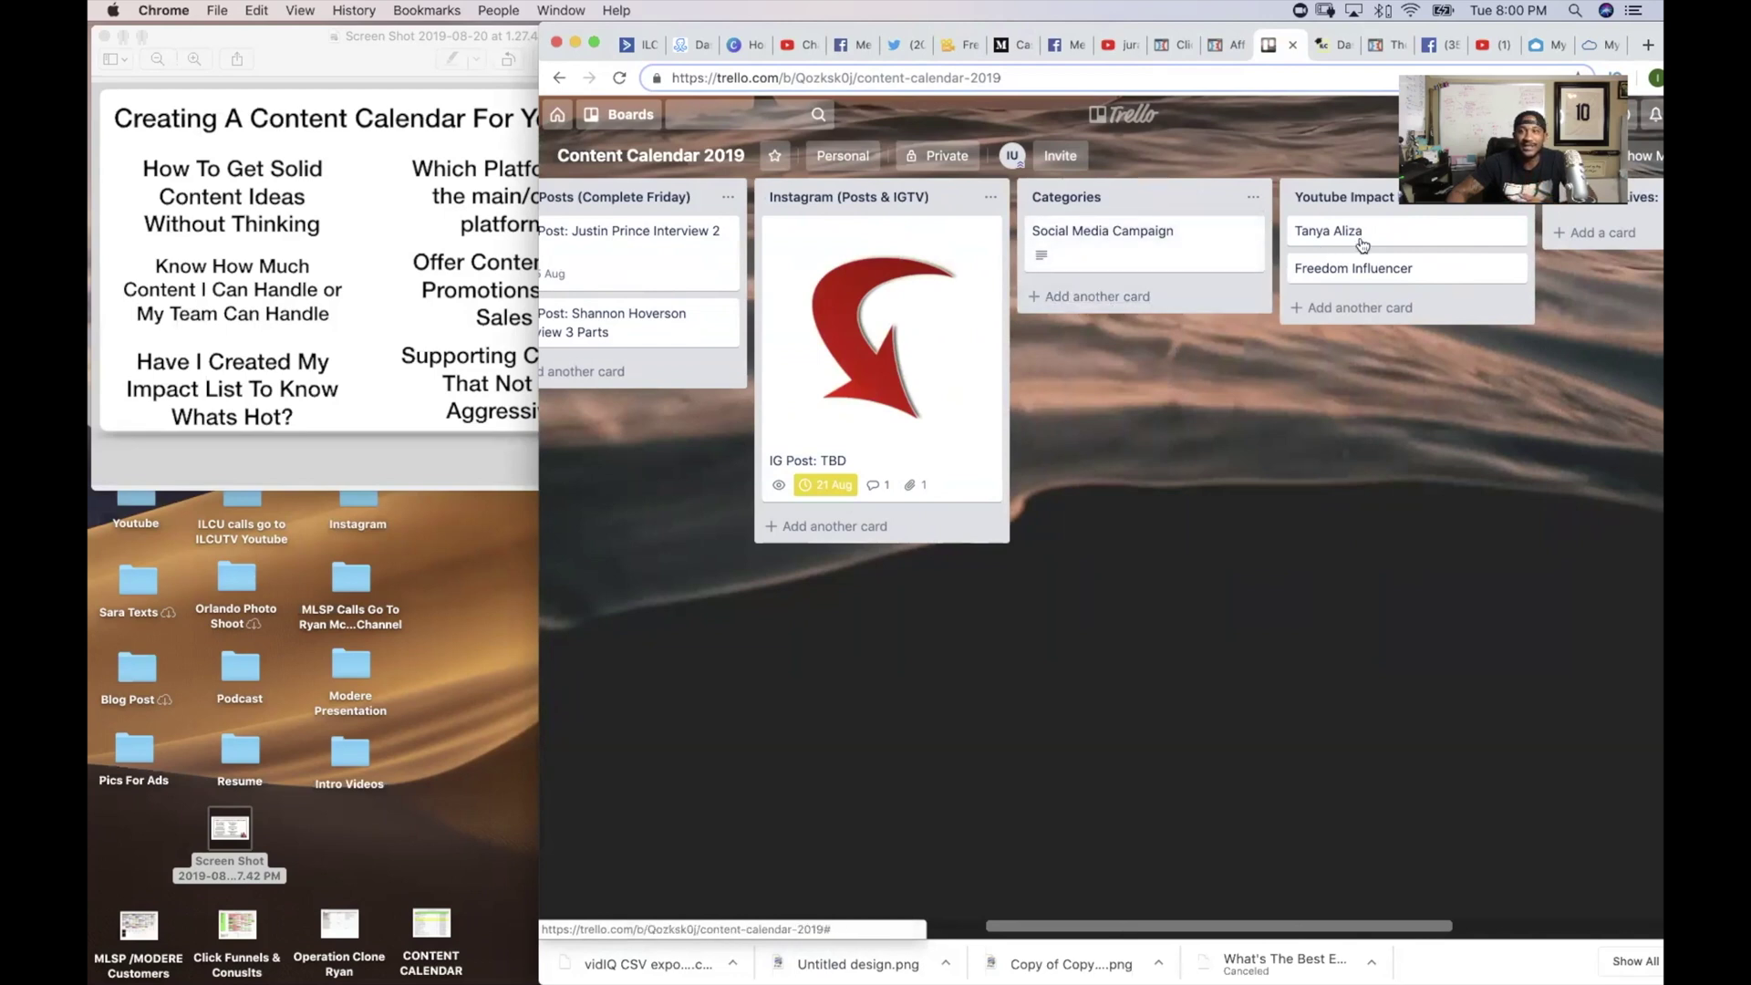
scroll(1350, 221, "right", 2)
scroll(1350, 220, "right", 4)
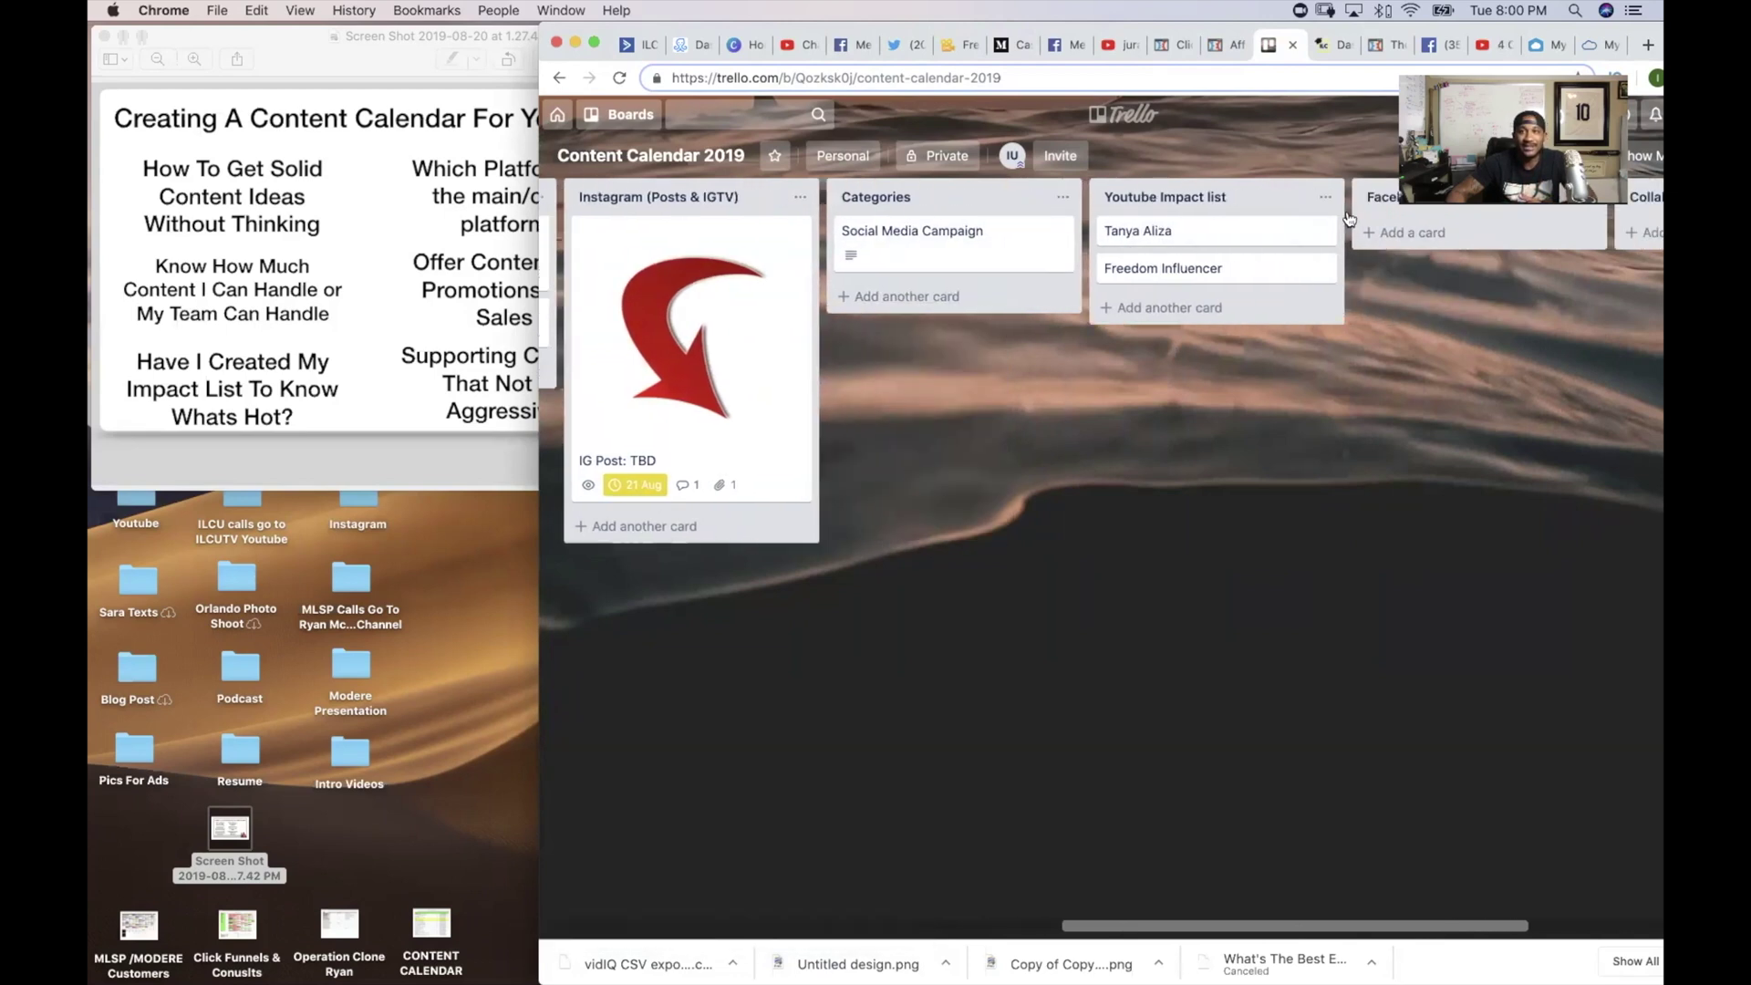
scroll(1261, 217, "right", 1)
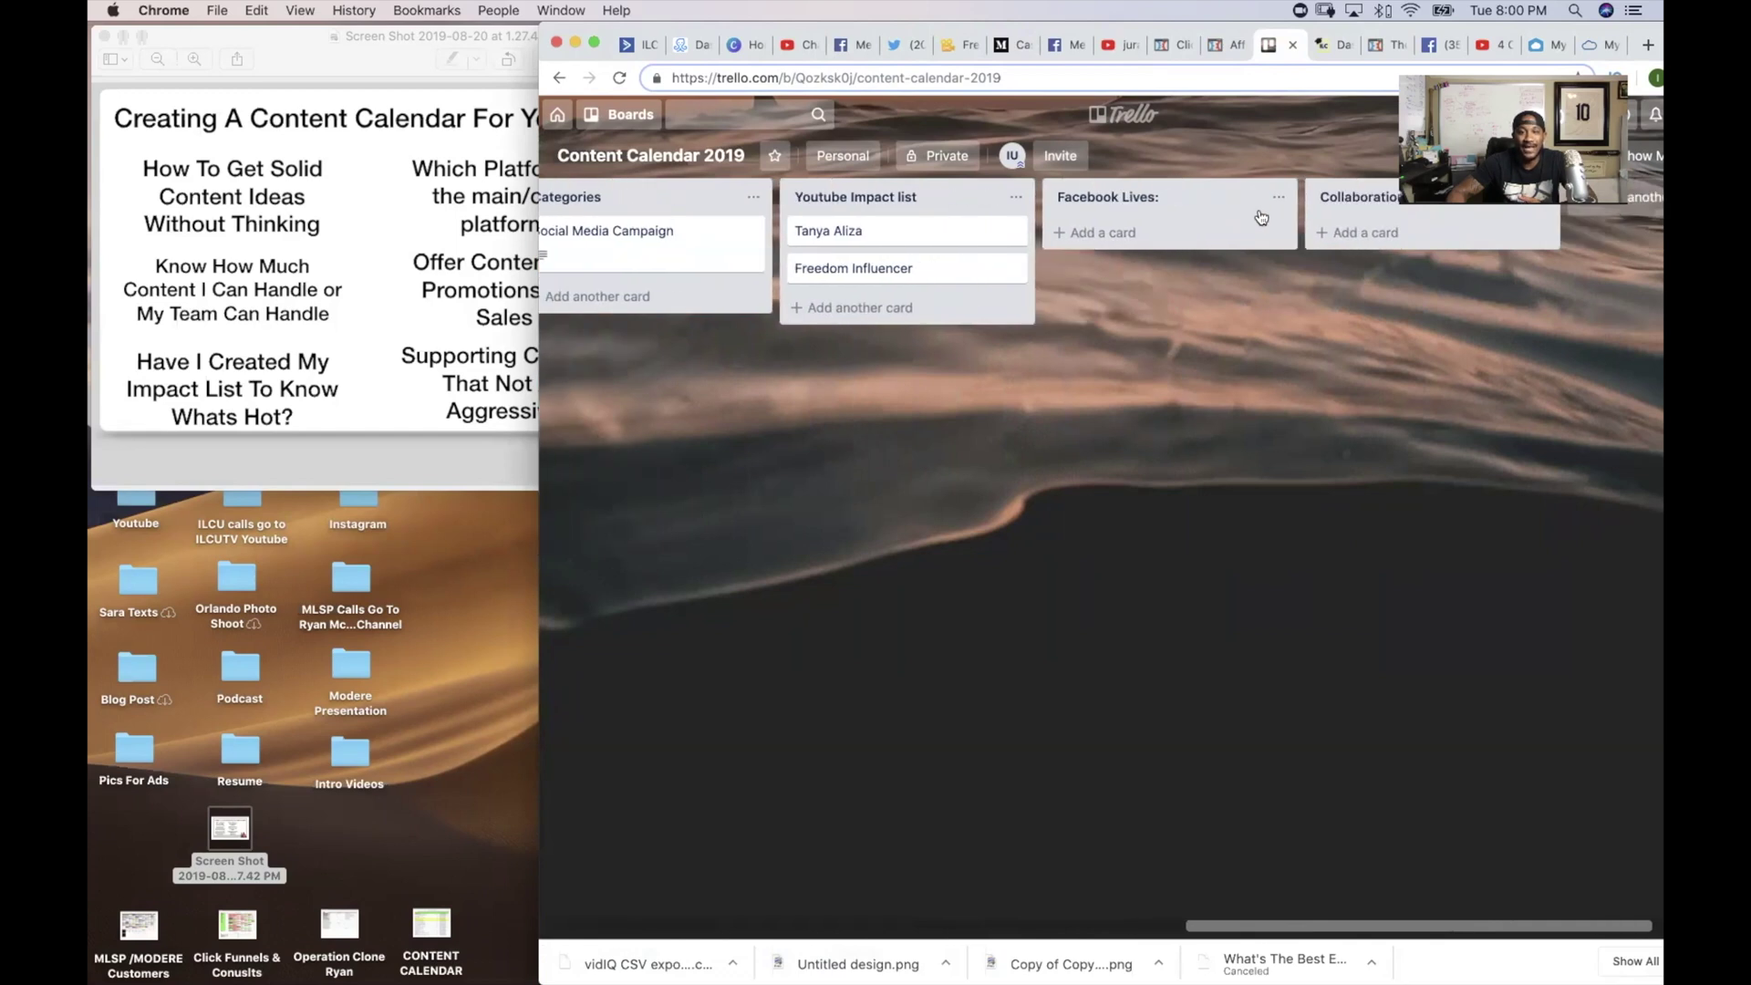
scroll(1262, 217, "left", 15)
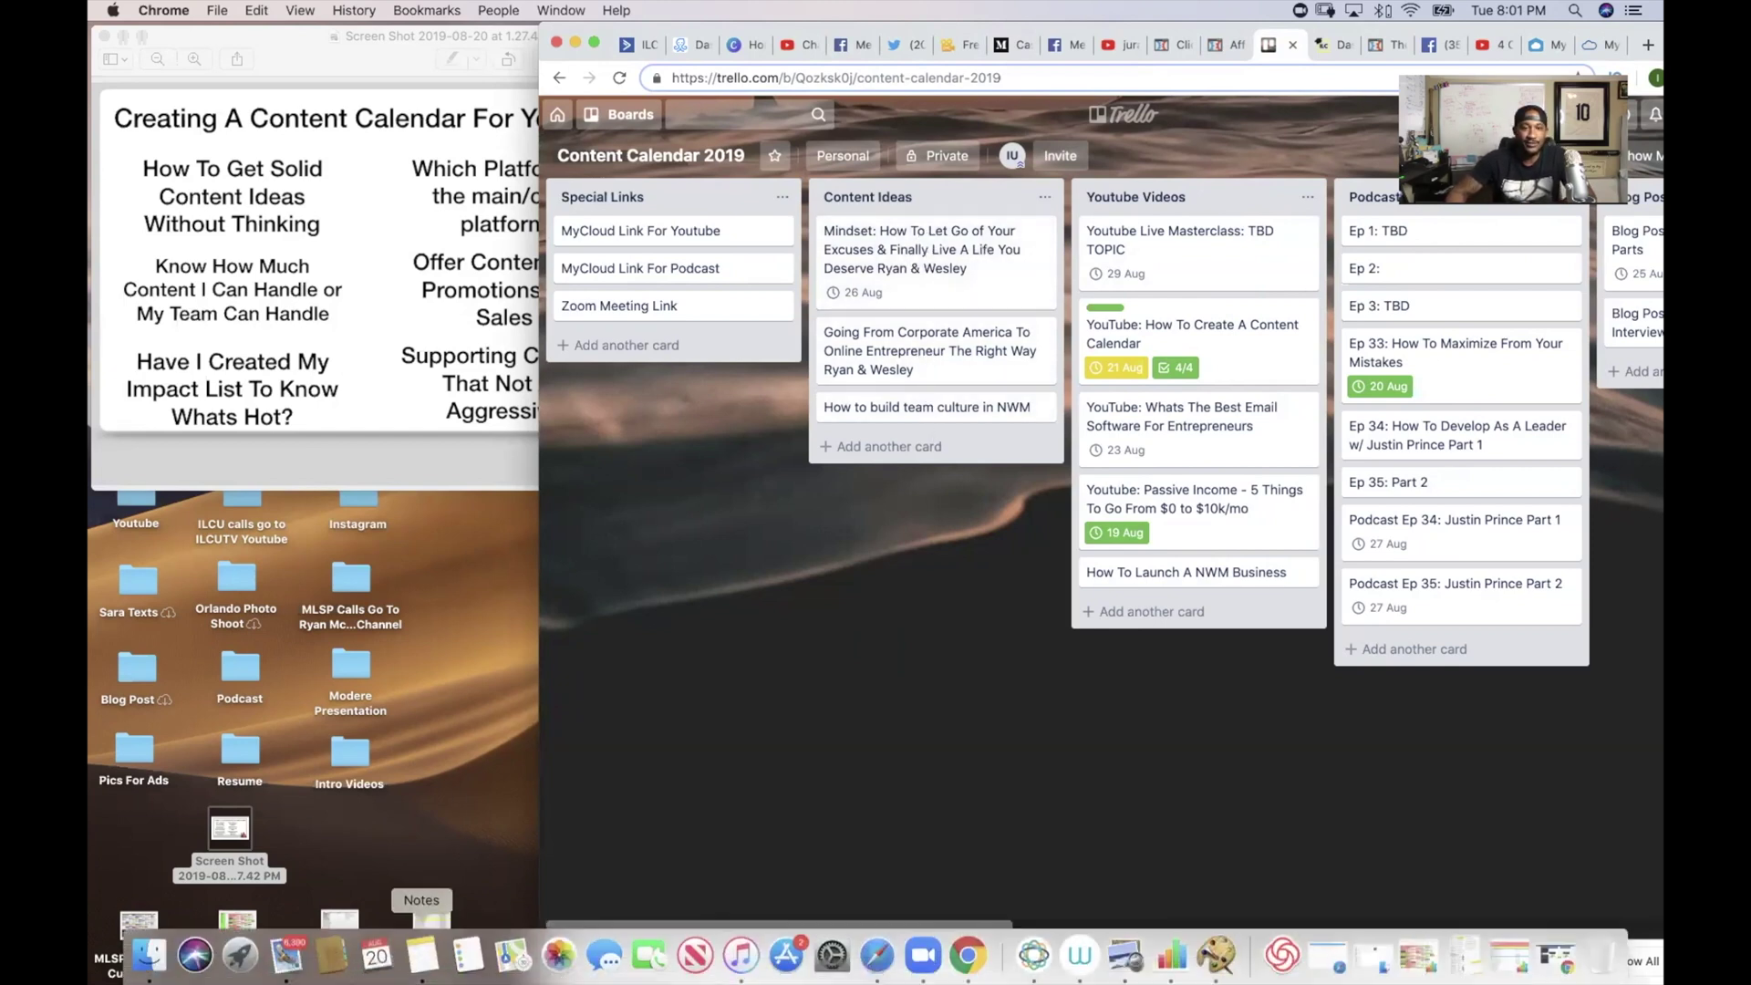
Step: Switch to Notes and open the "11 Side Hustles To Make Extra Money" note in the Youtube Titles folder
left_click(421, 955)
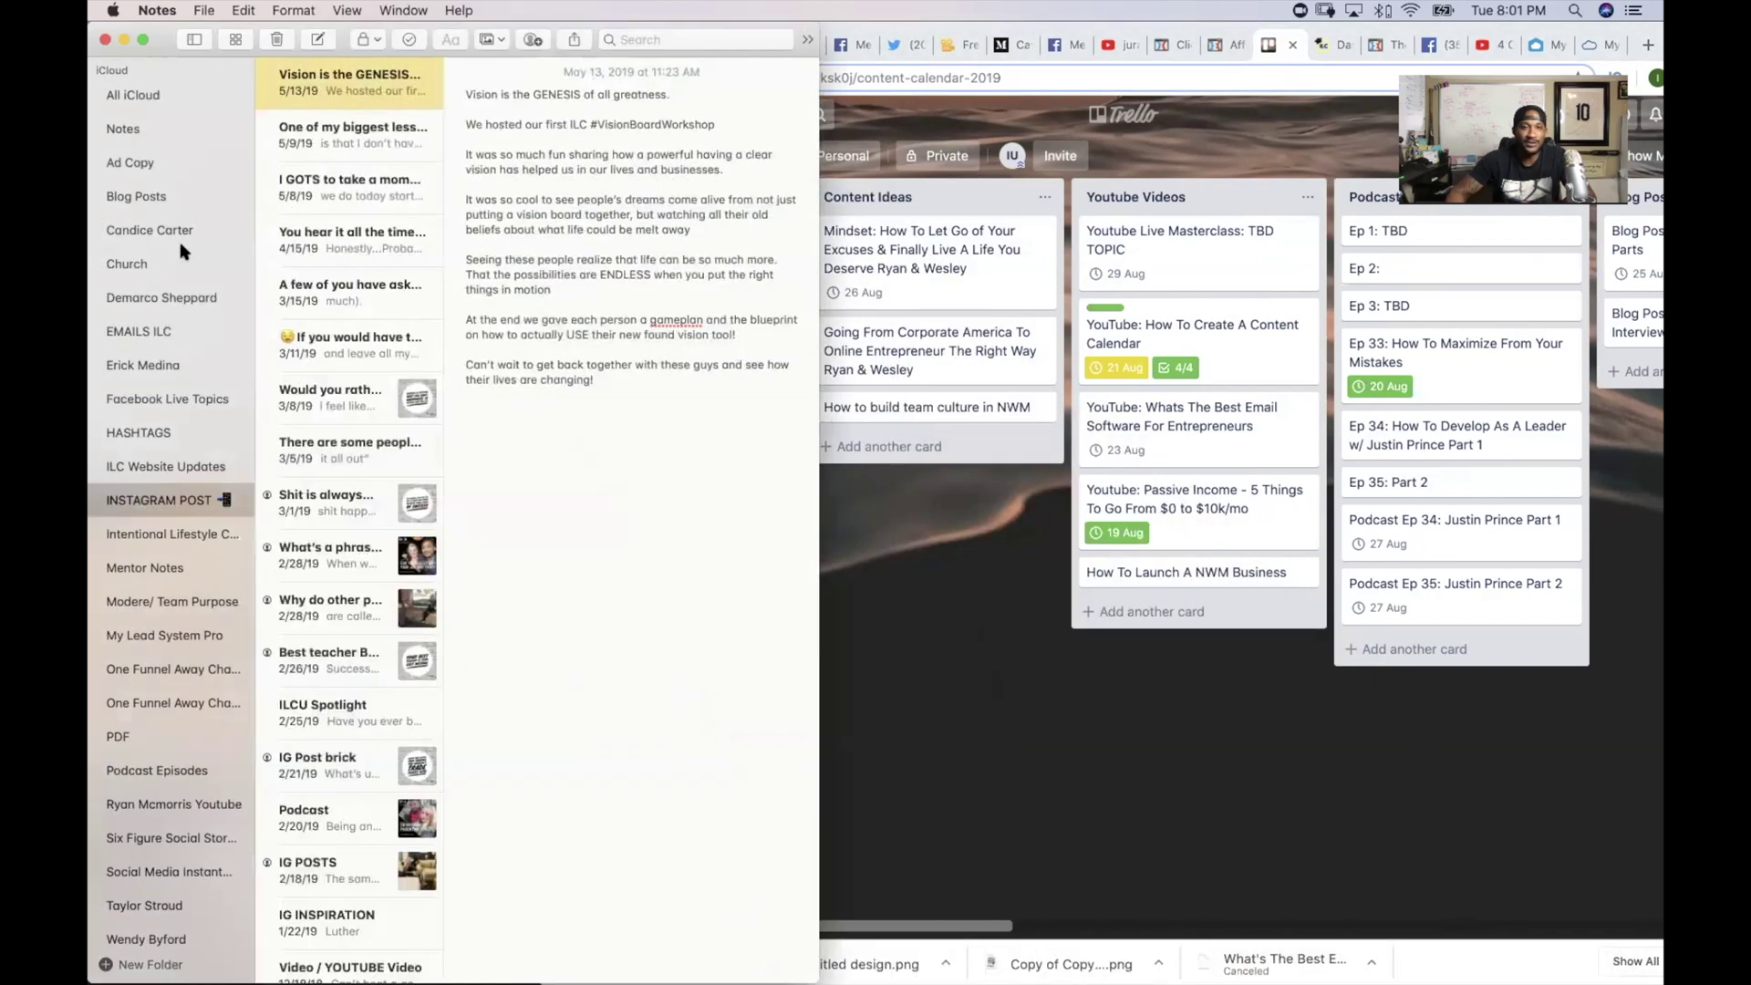
scroll(196, 686, "down", 2)
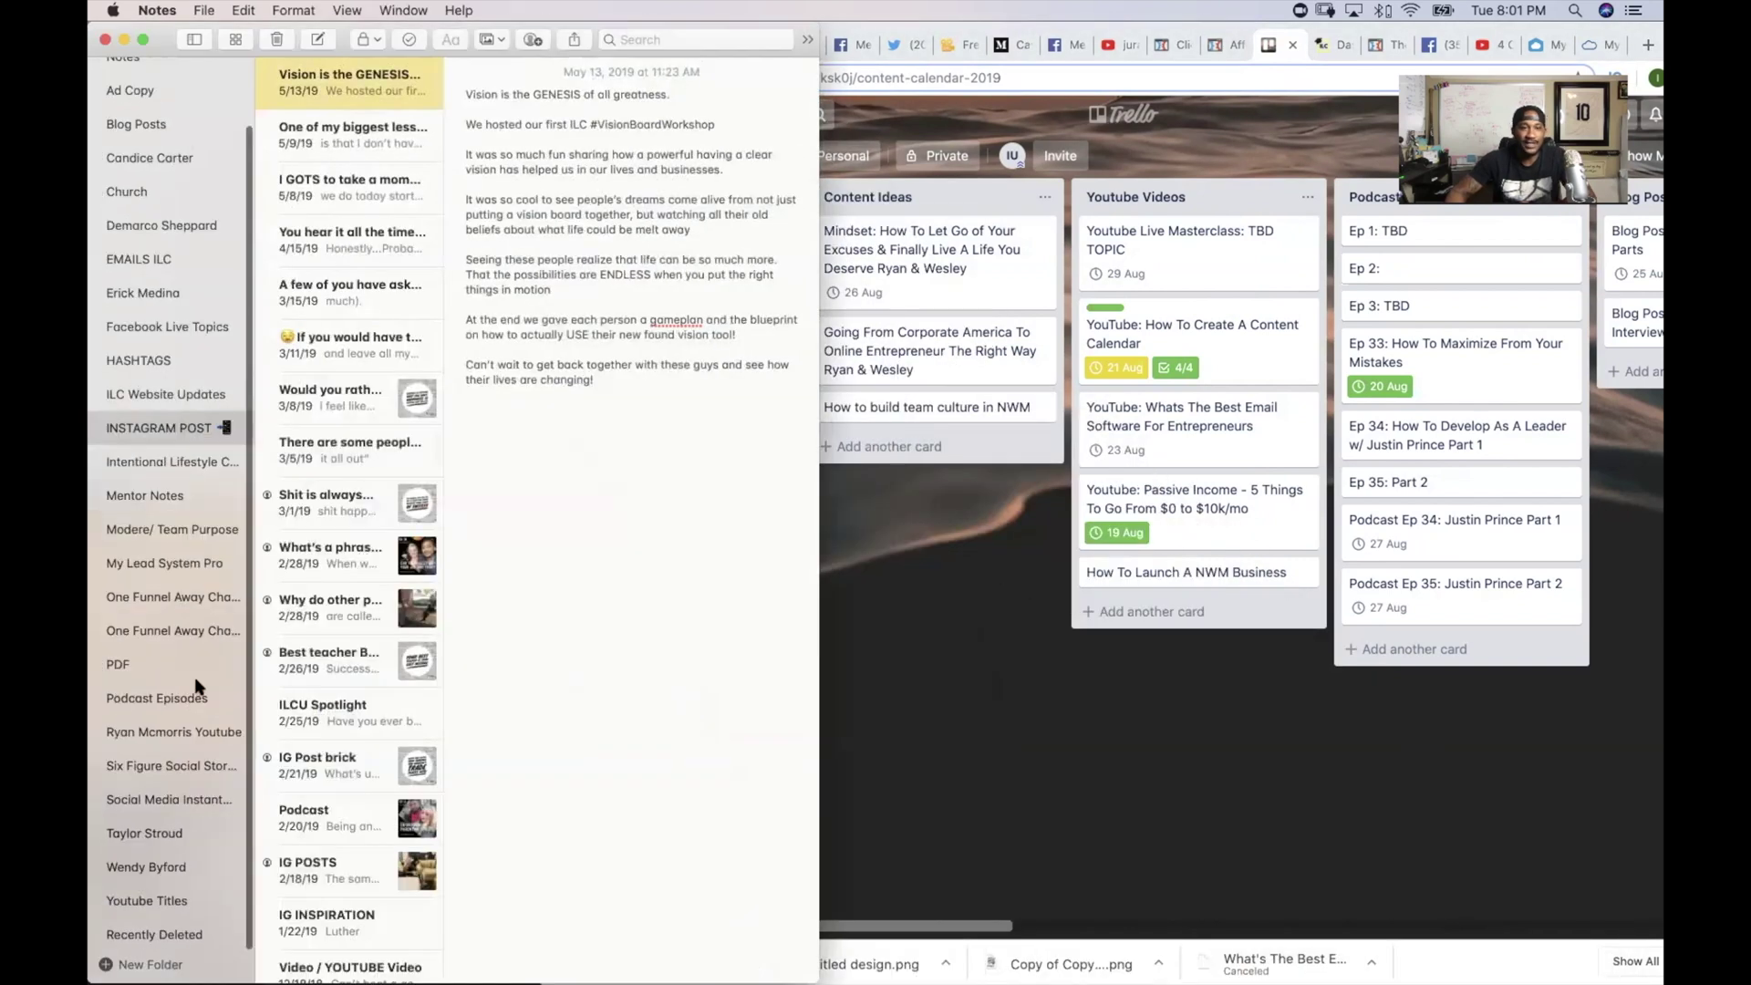
left_click(147, 901)
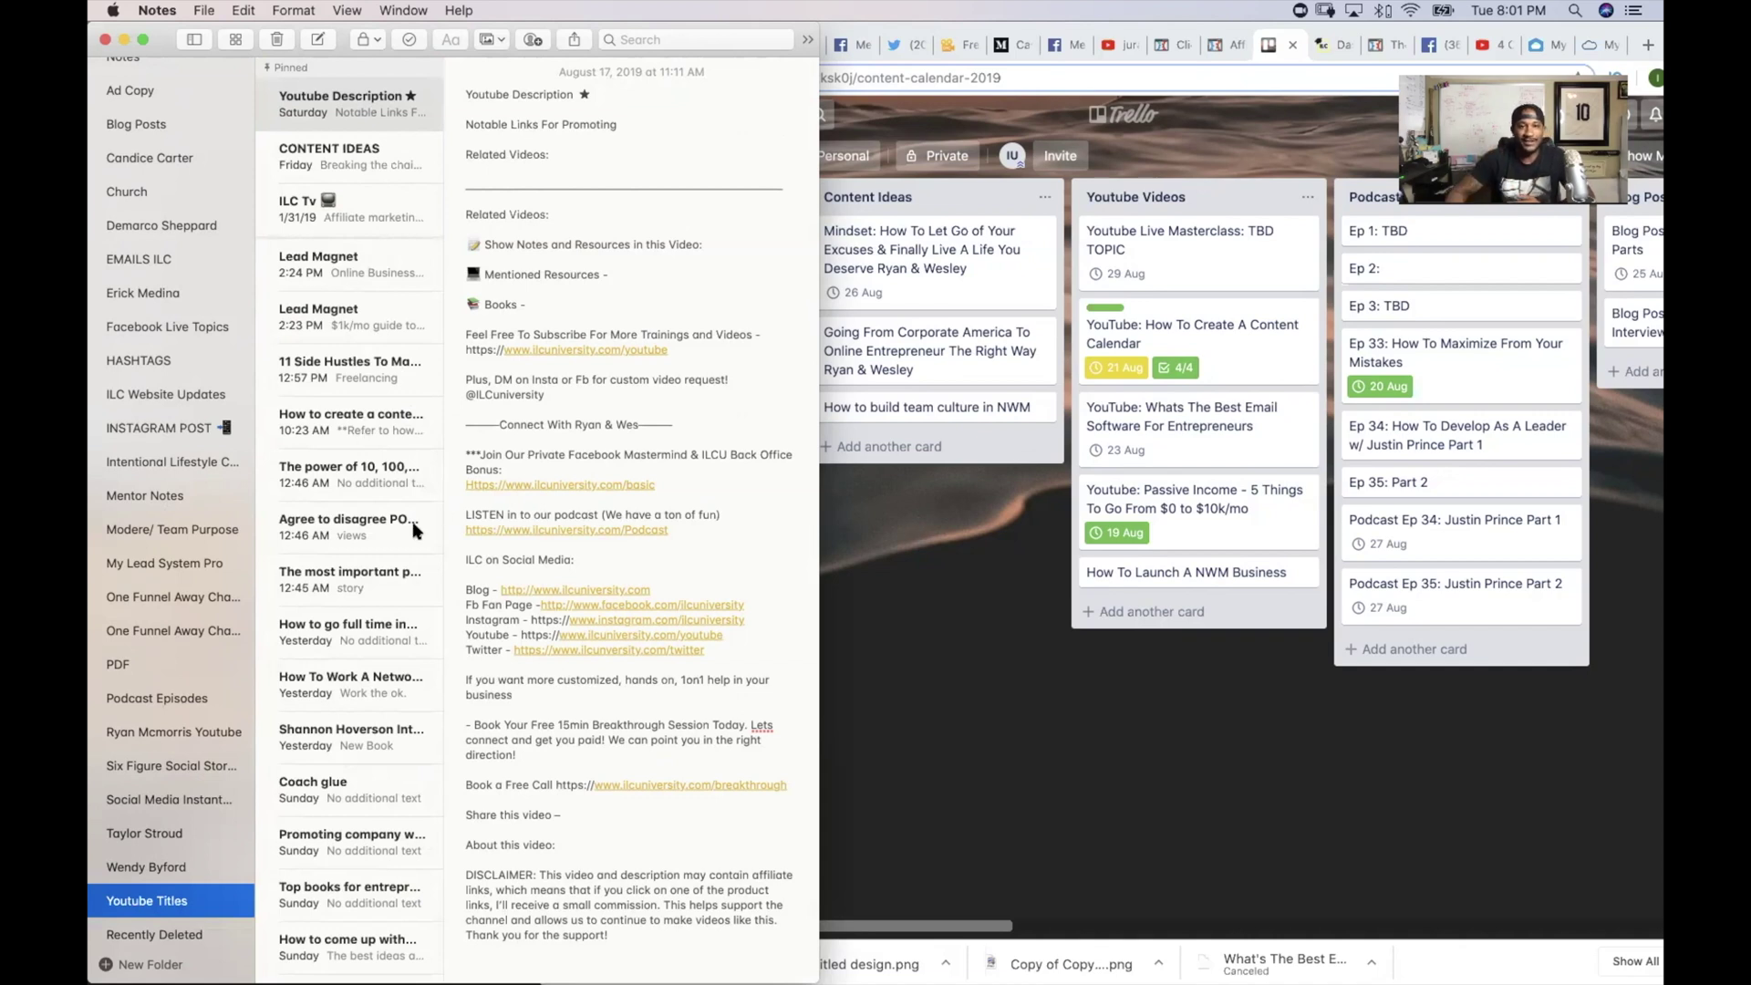
scroll(301, 526, "down", 10)
scroll(300, 526, "up", 6)
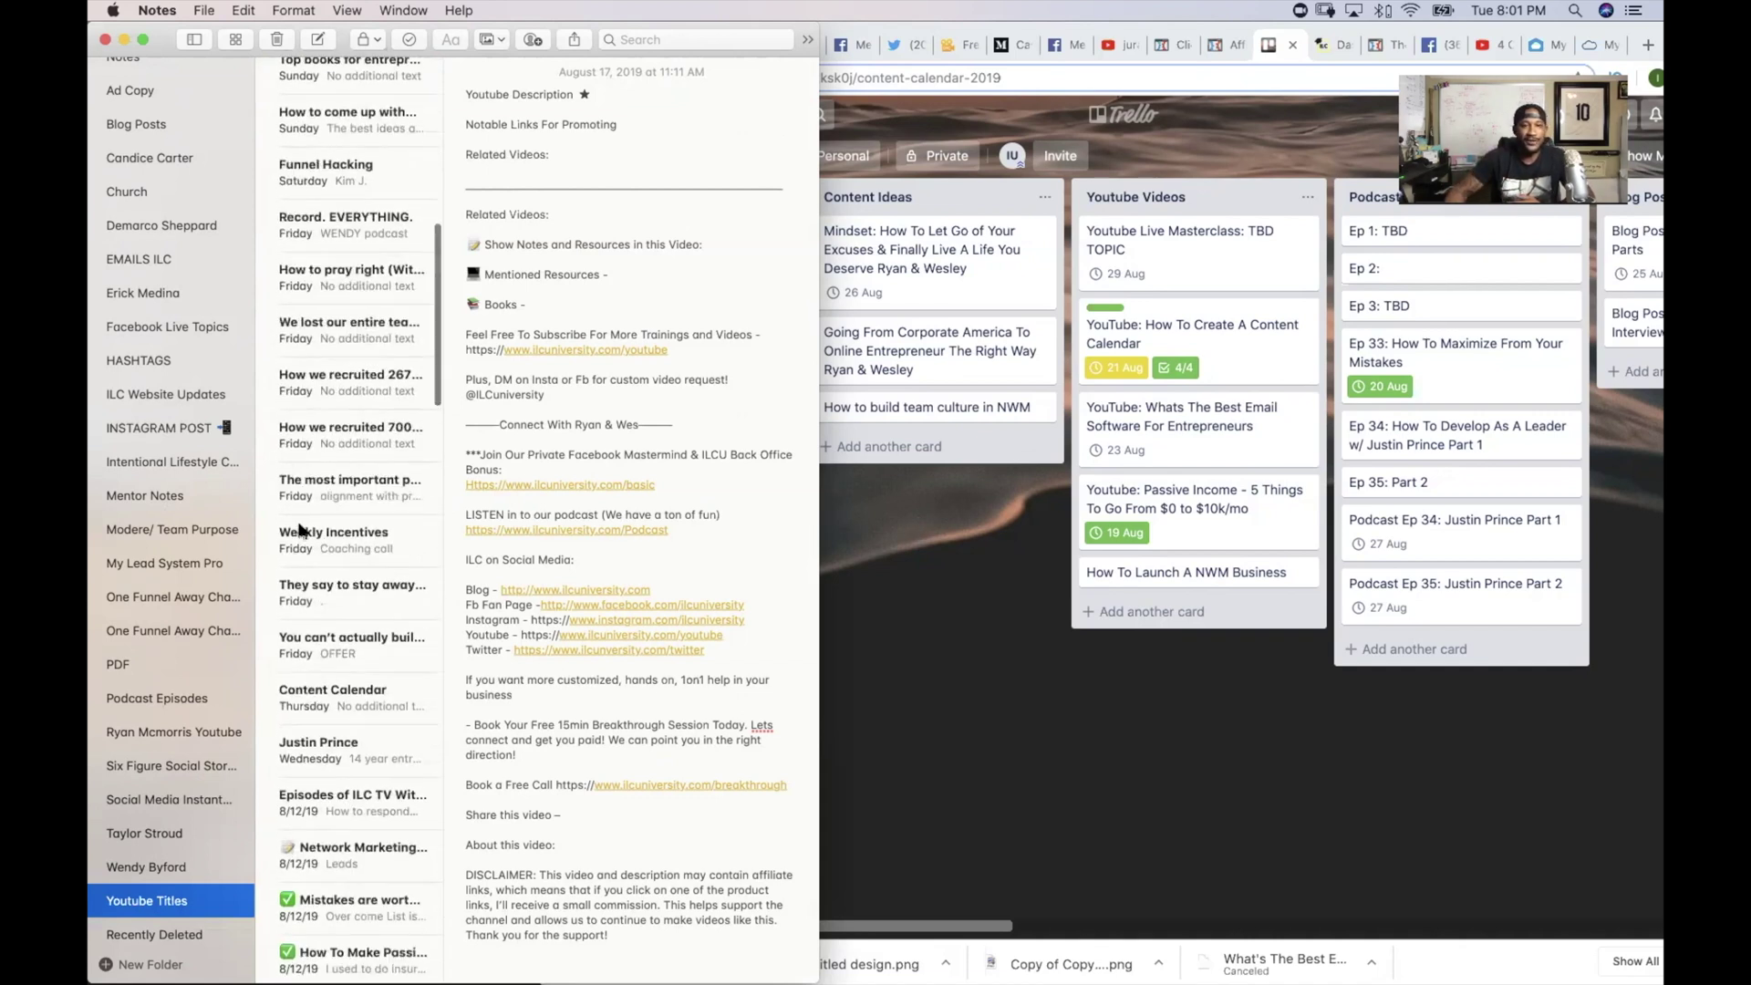
scroll(301, 529, "up", 4)
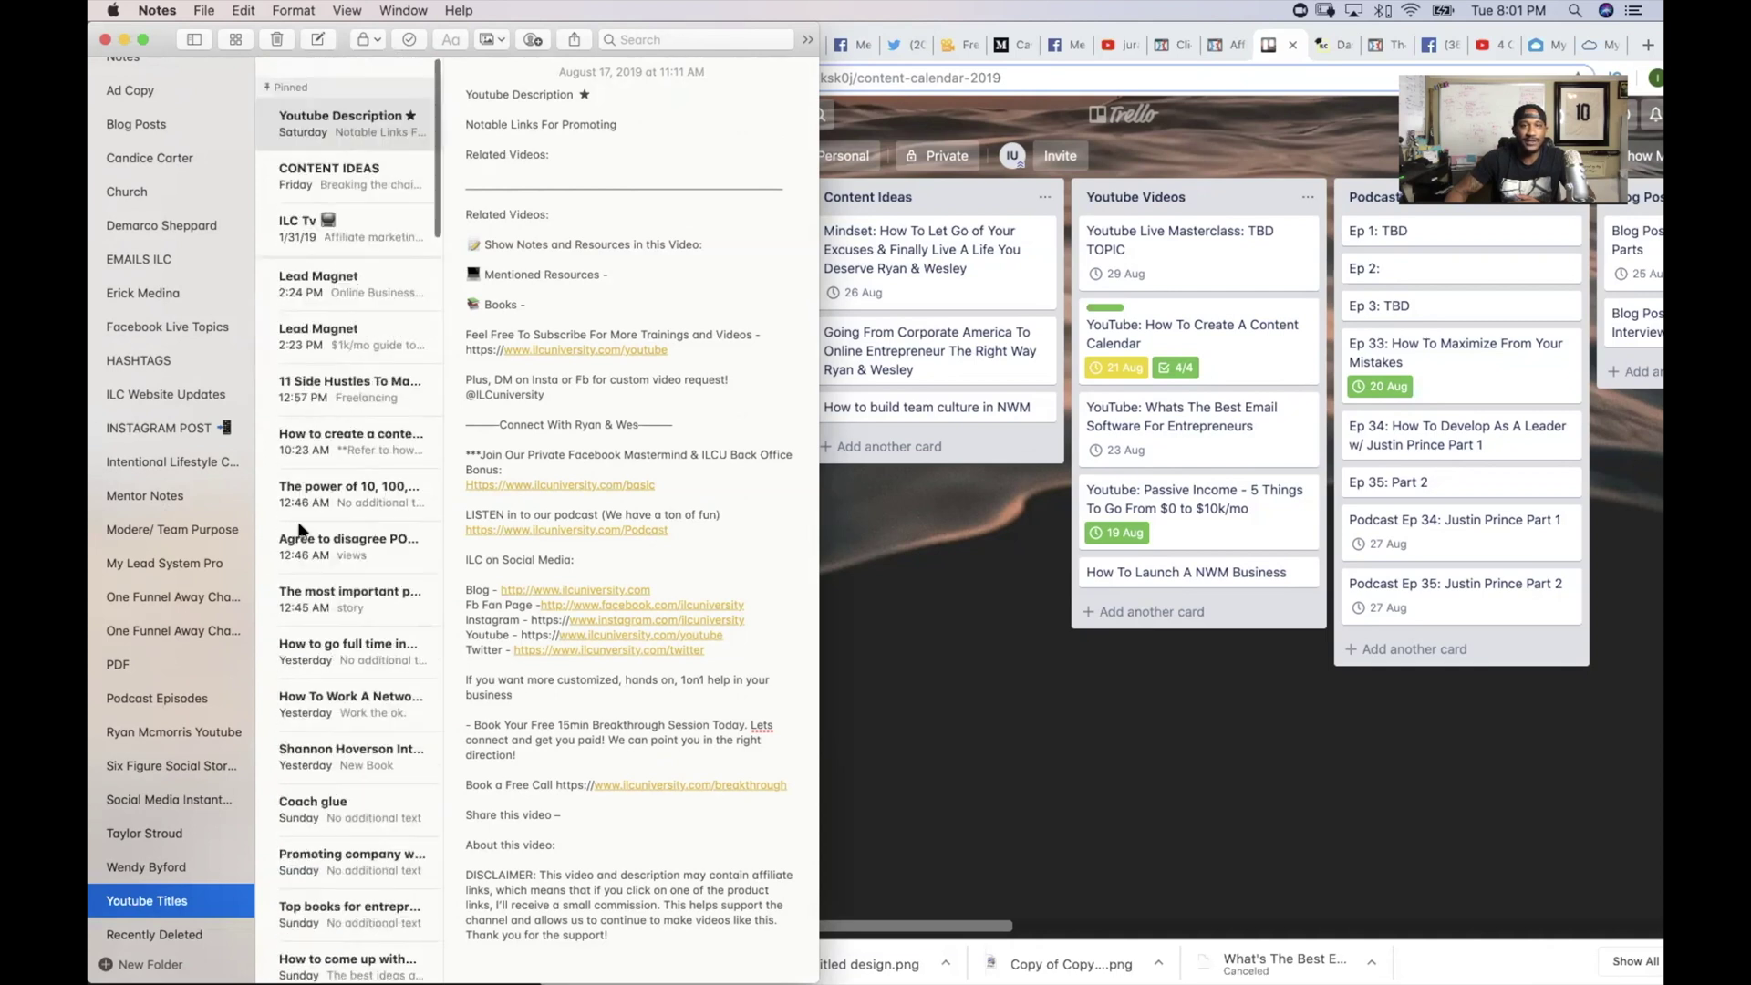
left_click(338, 379)
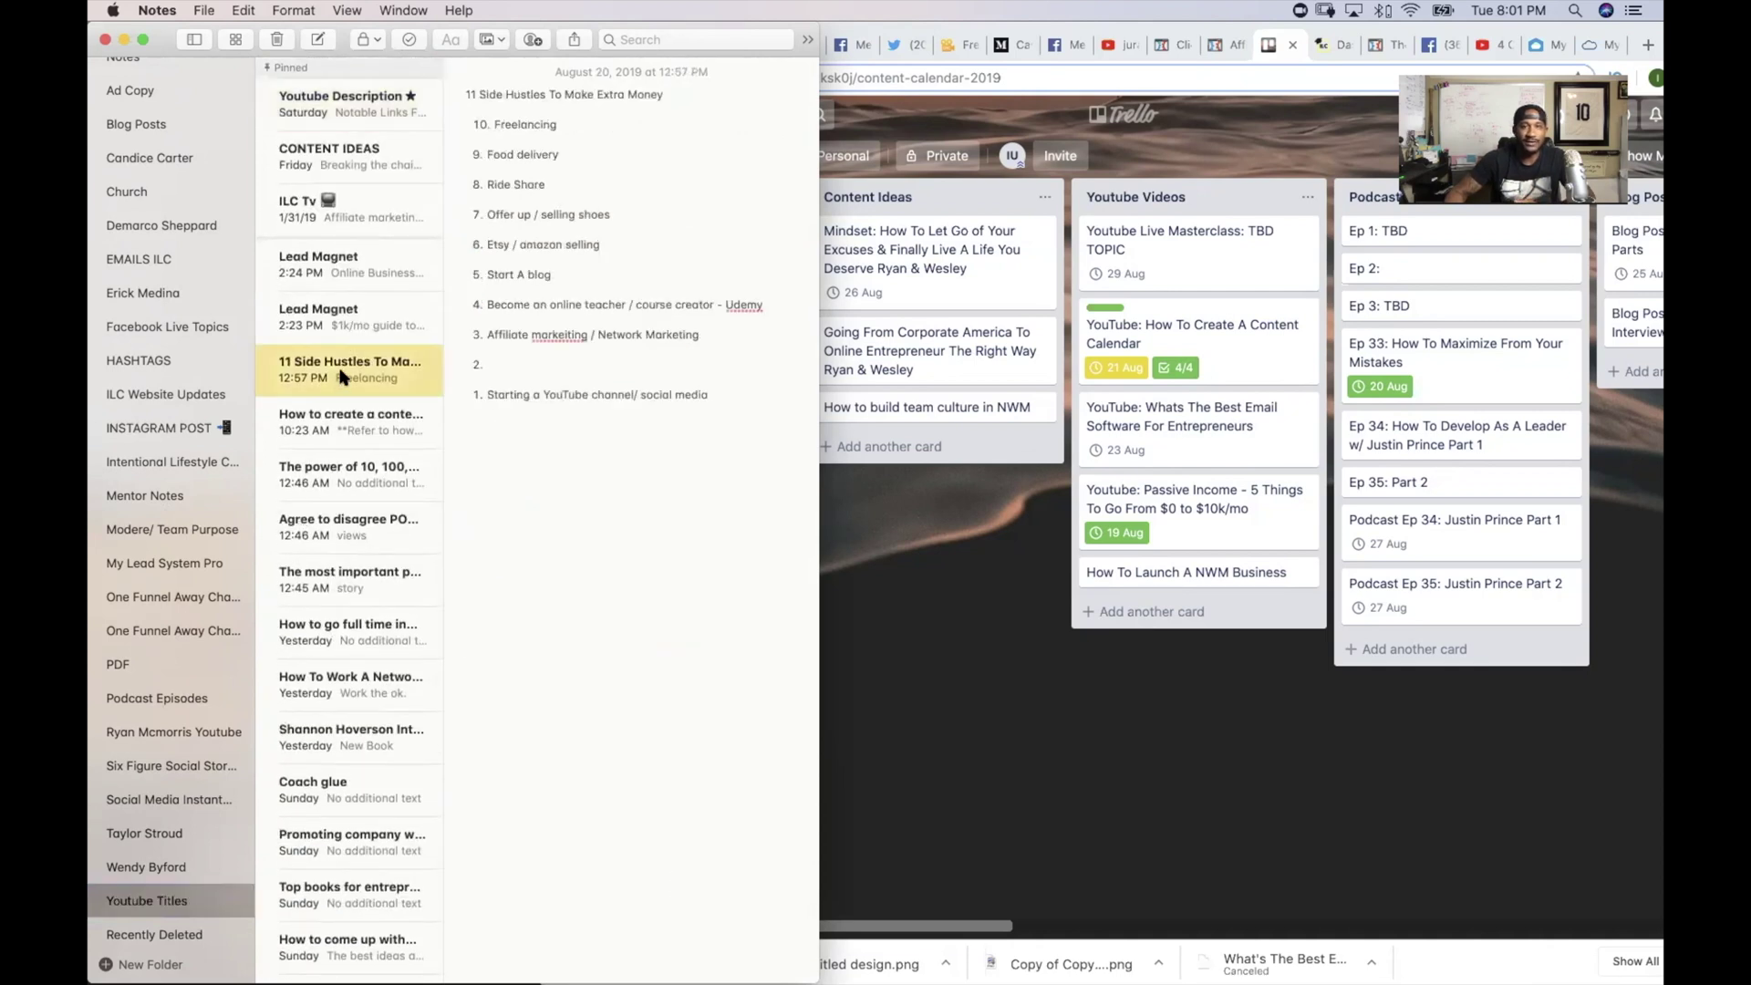
Step: Cut the title line "11 Side Hustles To Make Extra Money" out of the note
left_click_drag(540, 363, 453, 95)
left_click(611, 94)
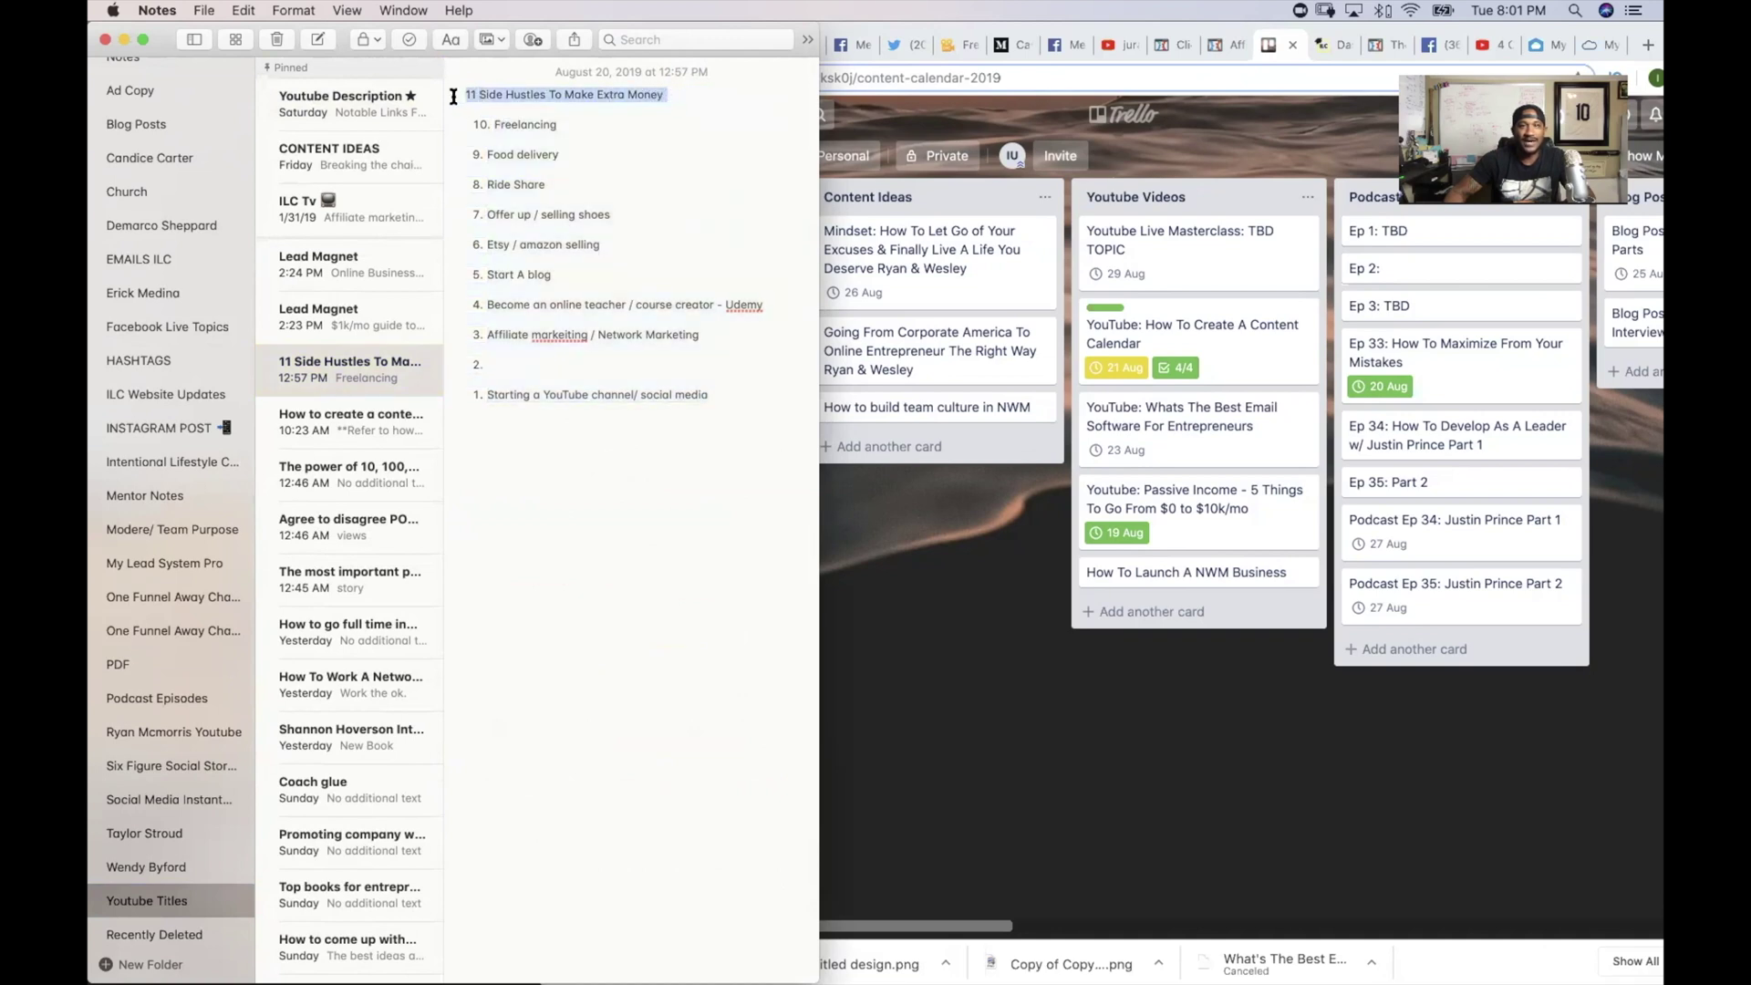
left_click(509, 95)
triple_click(544, 95)
left_click(588, 95)
left_click_drag(668, 95, 475, 97)
right_click(481, 99)
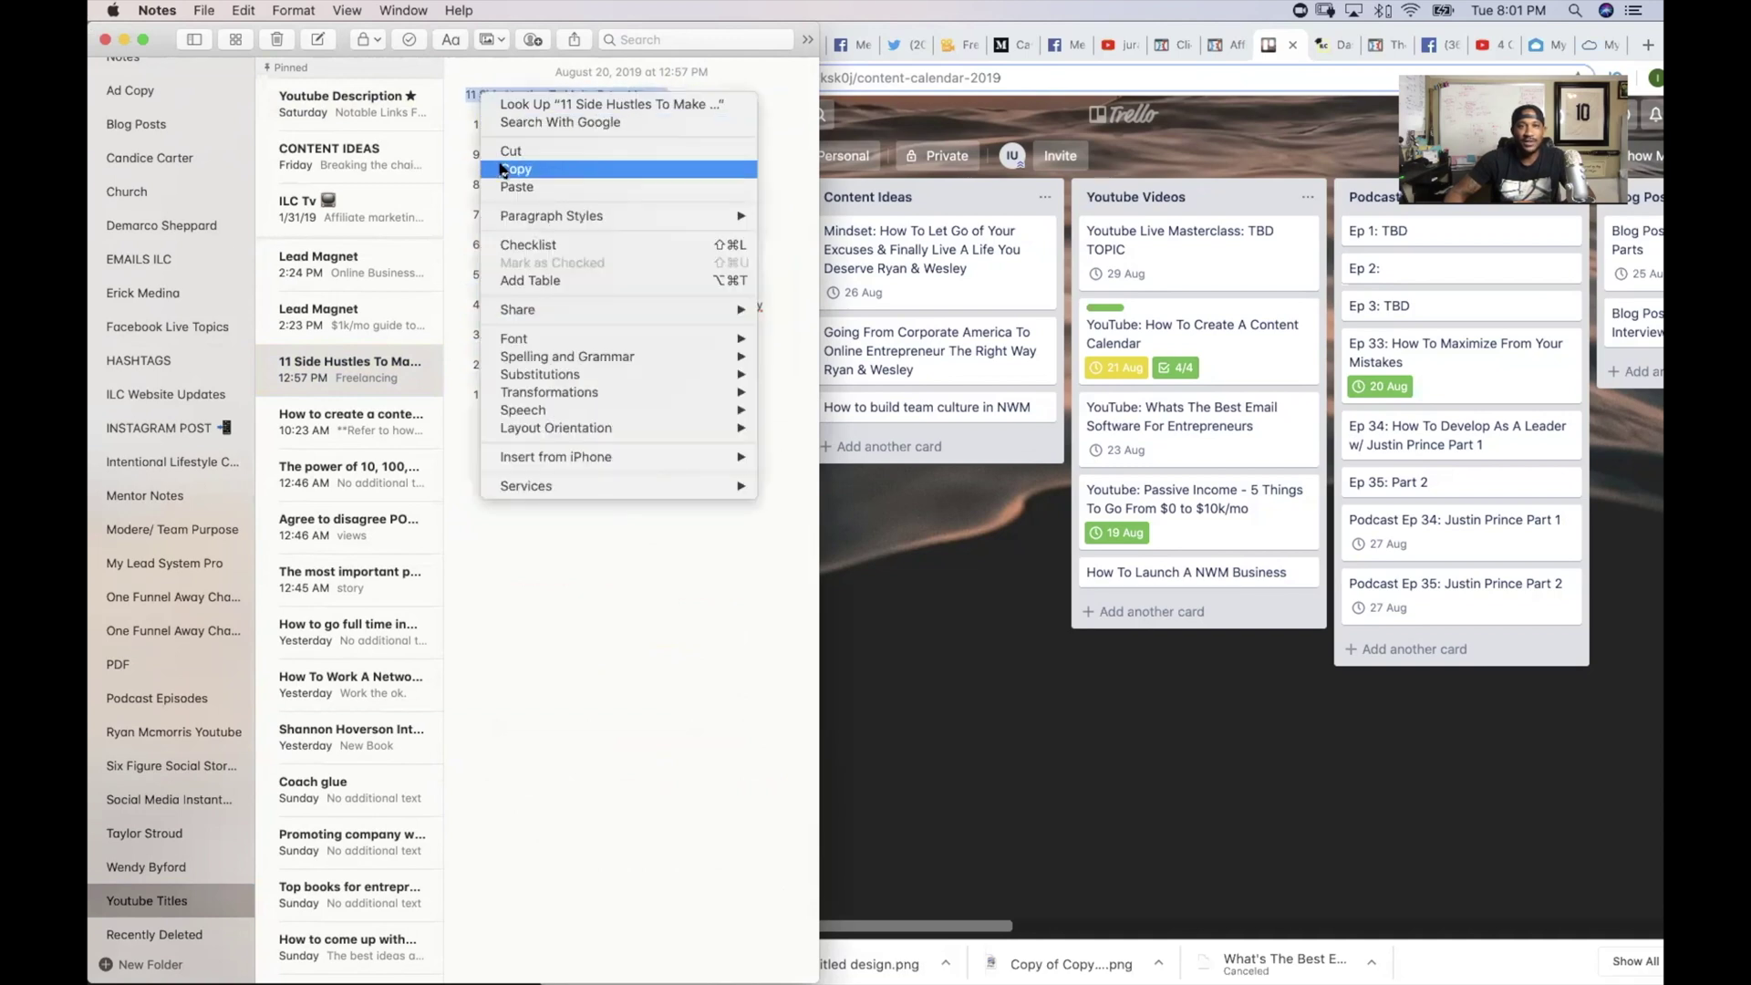
left_click(508, 152)
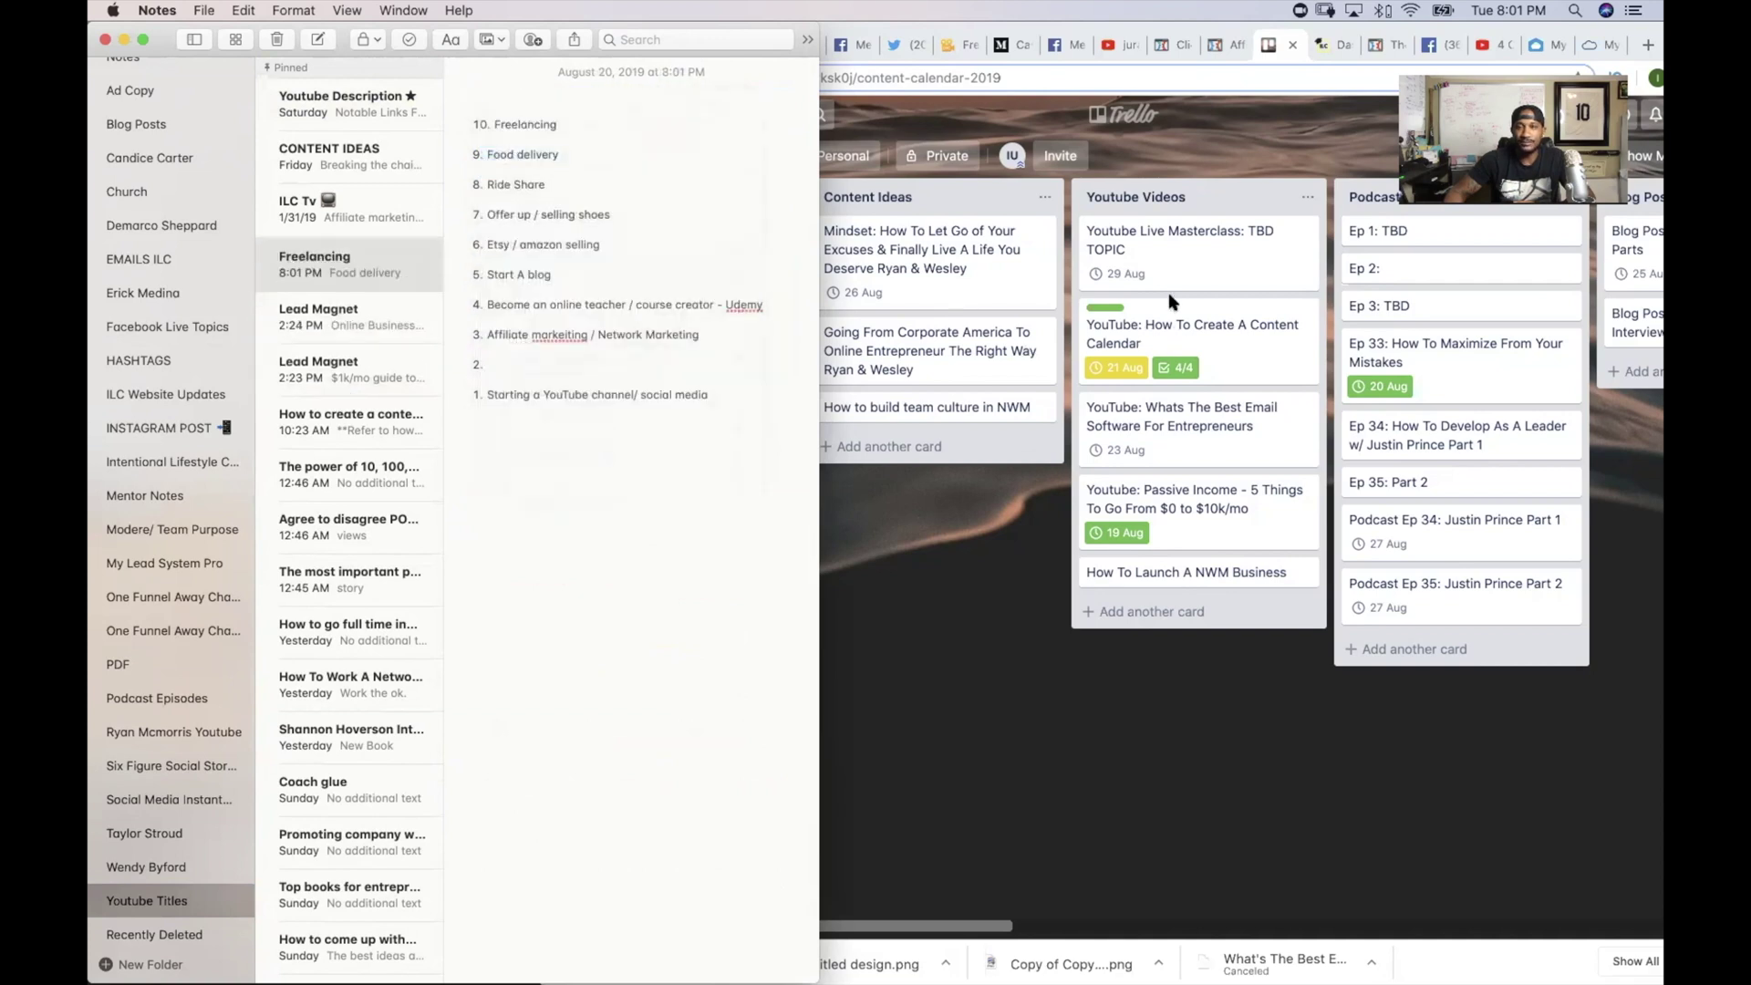
Step: Switch to Trello and add a card to the Youtube Videos list with the cut title "11 Side Hustles To Make Extra Money"
left_click(1152, 613)
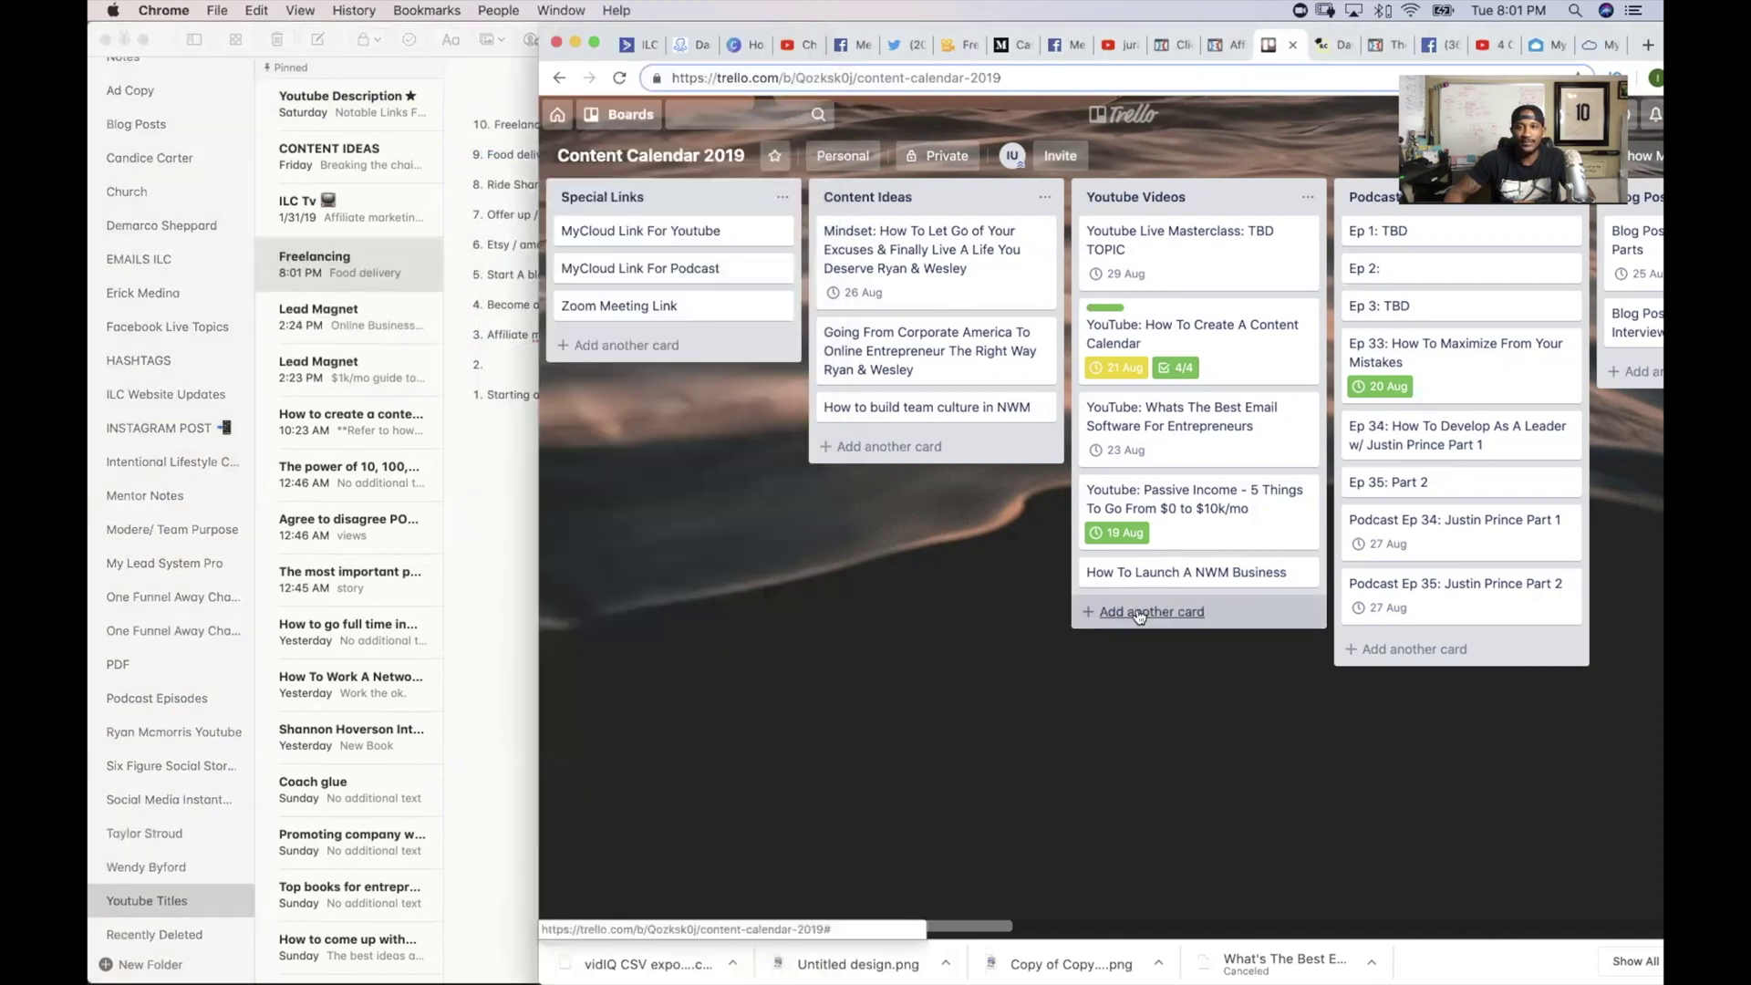
left_click(1148, 613)
right_click(1146, 613)
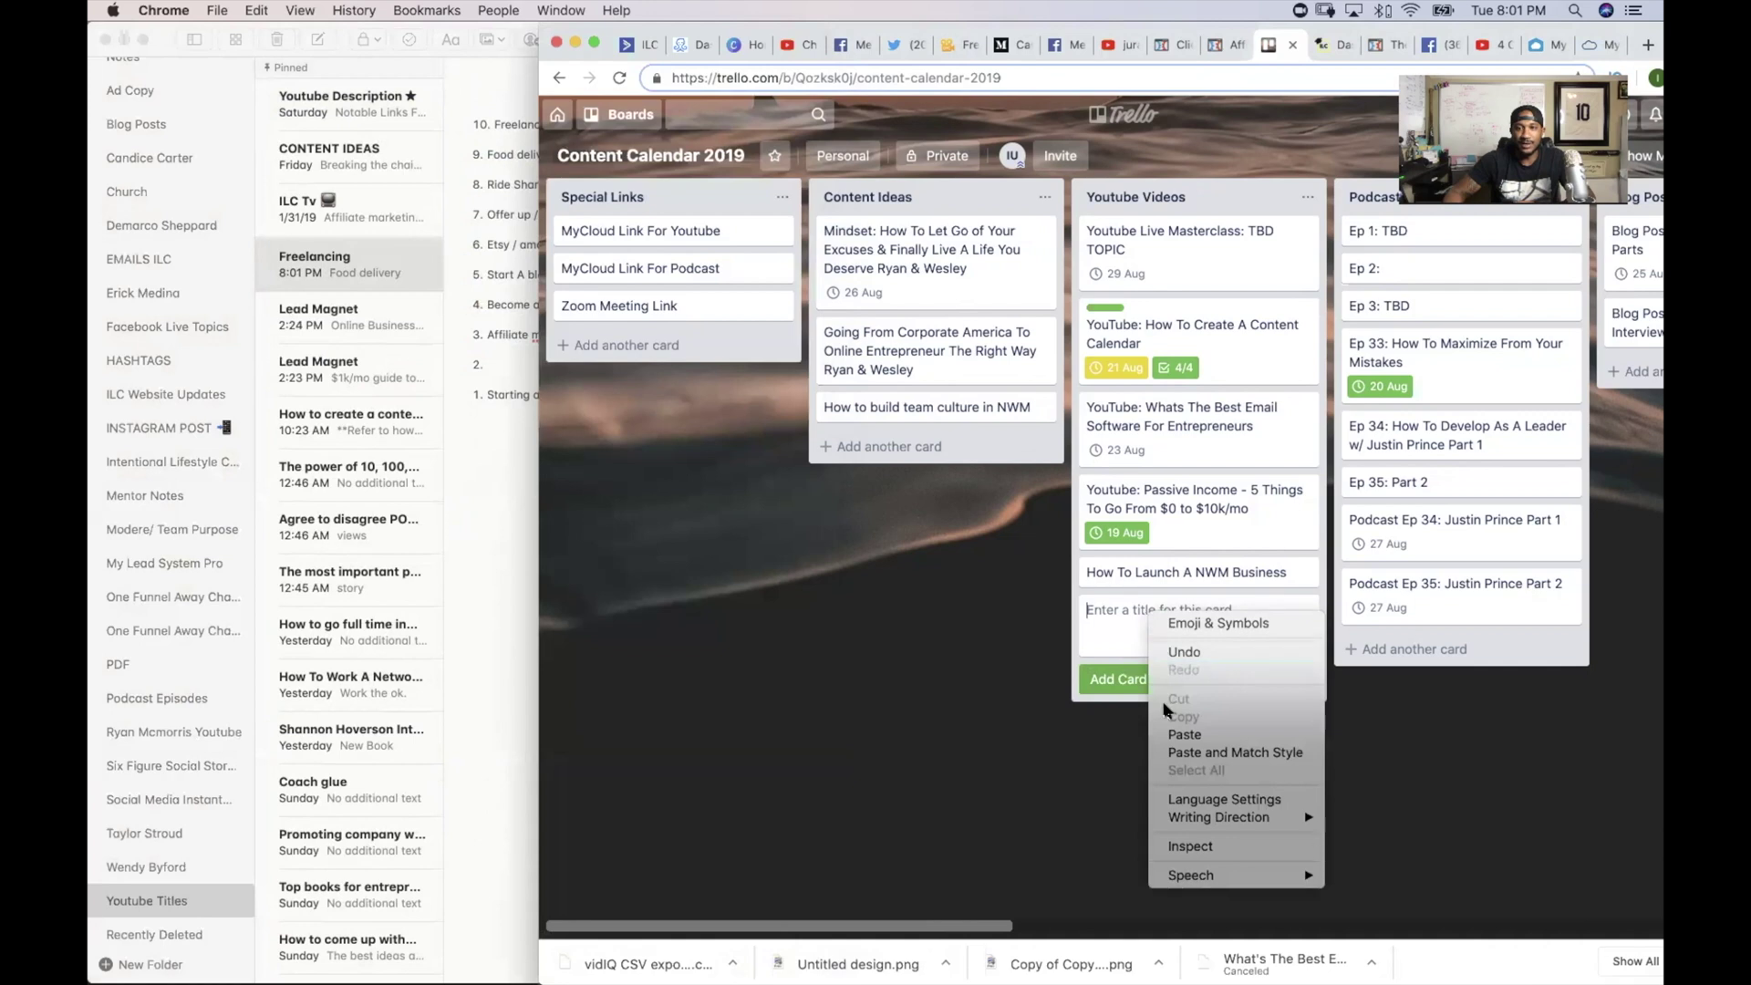
left_click(1183, 734)
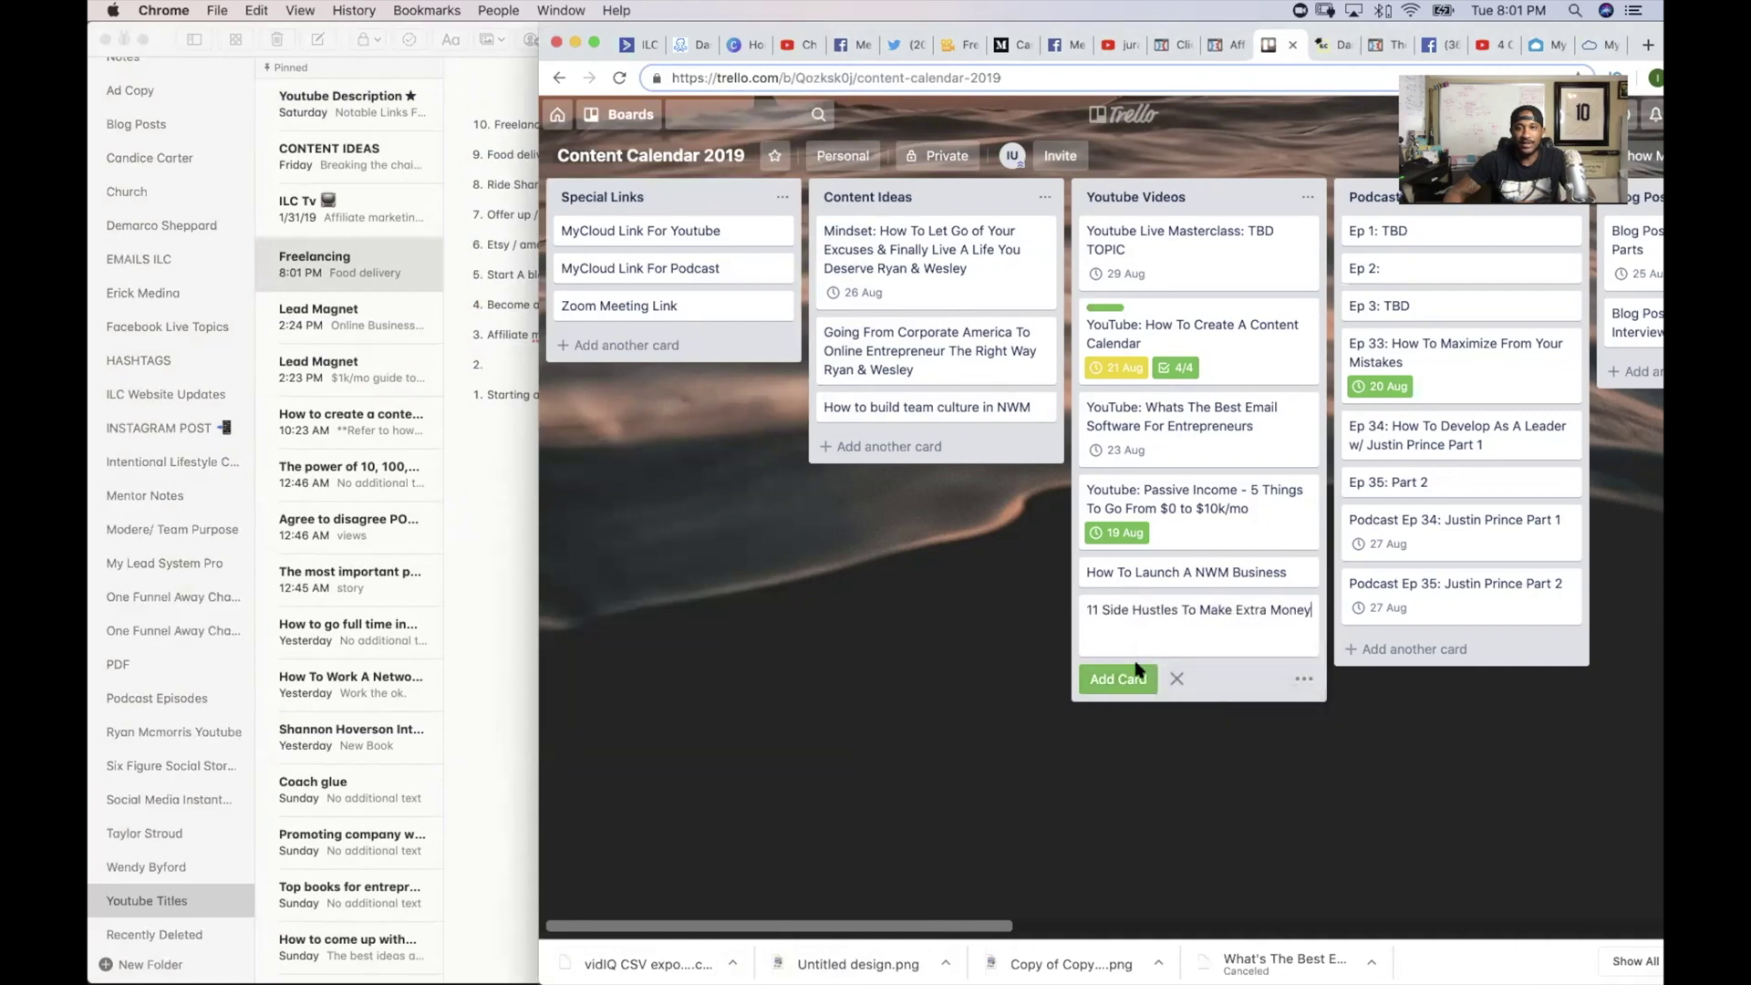
left_click(1127, 679)
Step: Open the new card, move the note's entire list of side hustles from Notes into its description, and save it
left_click(1146, 611)
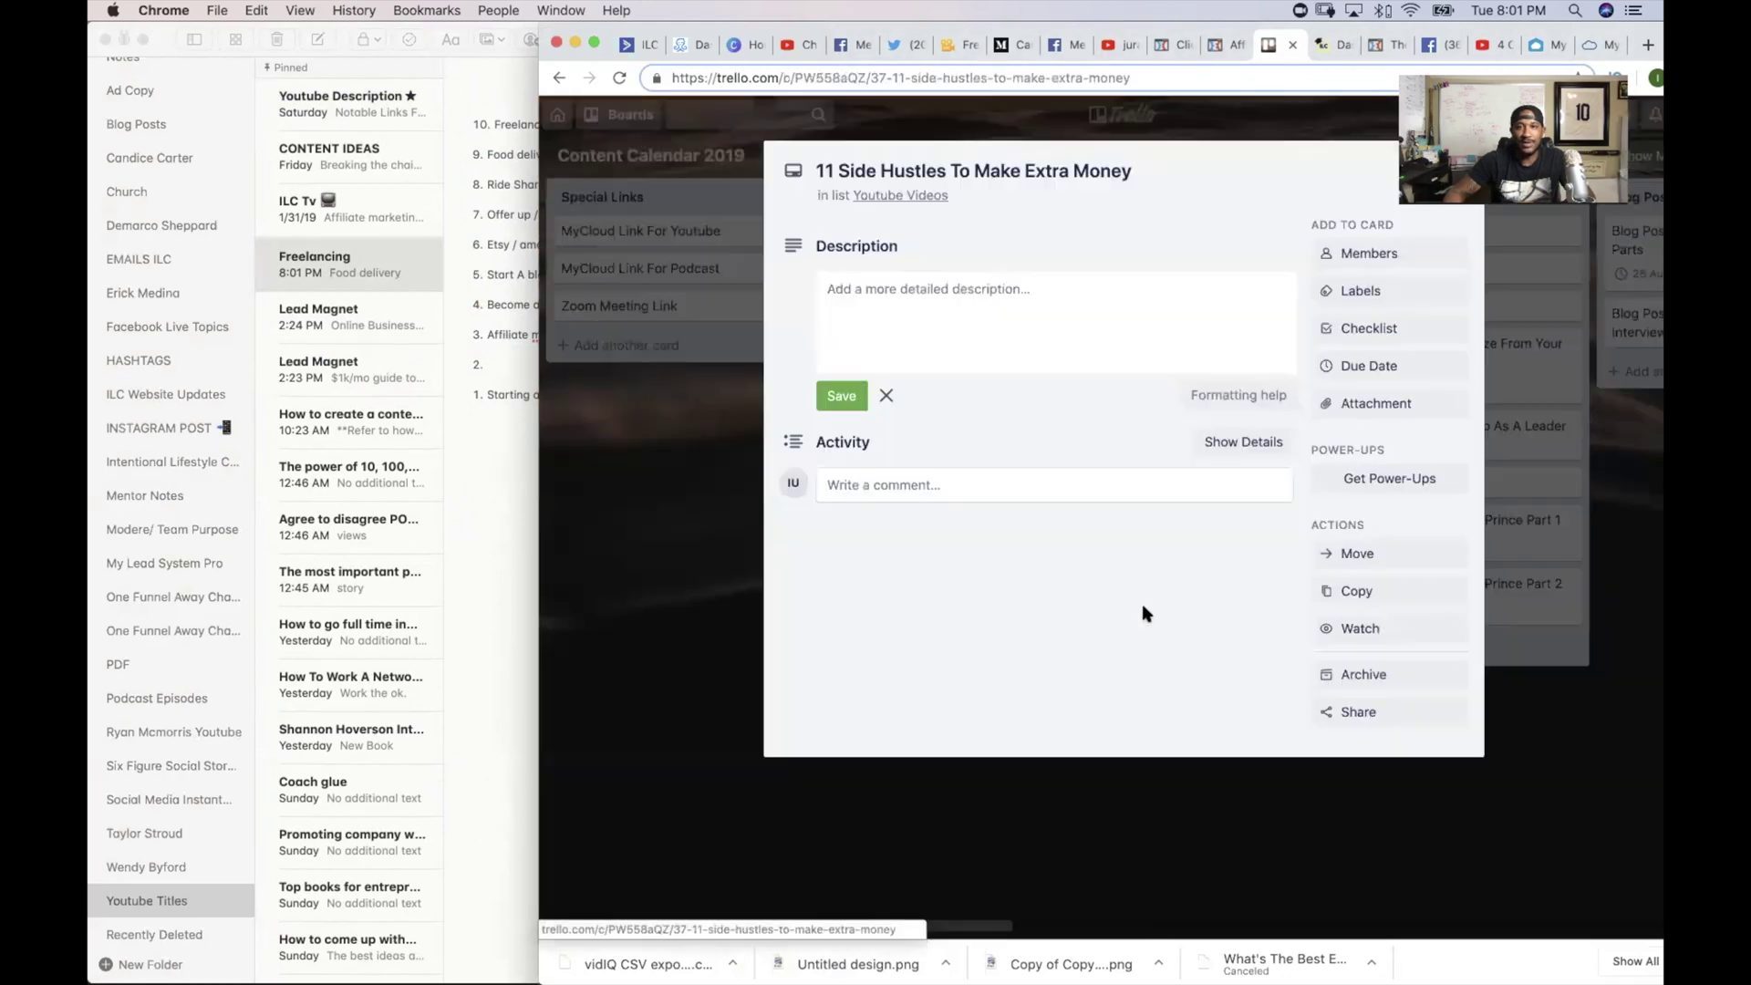
left_click(465, 133)
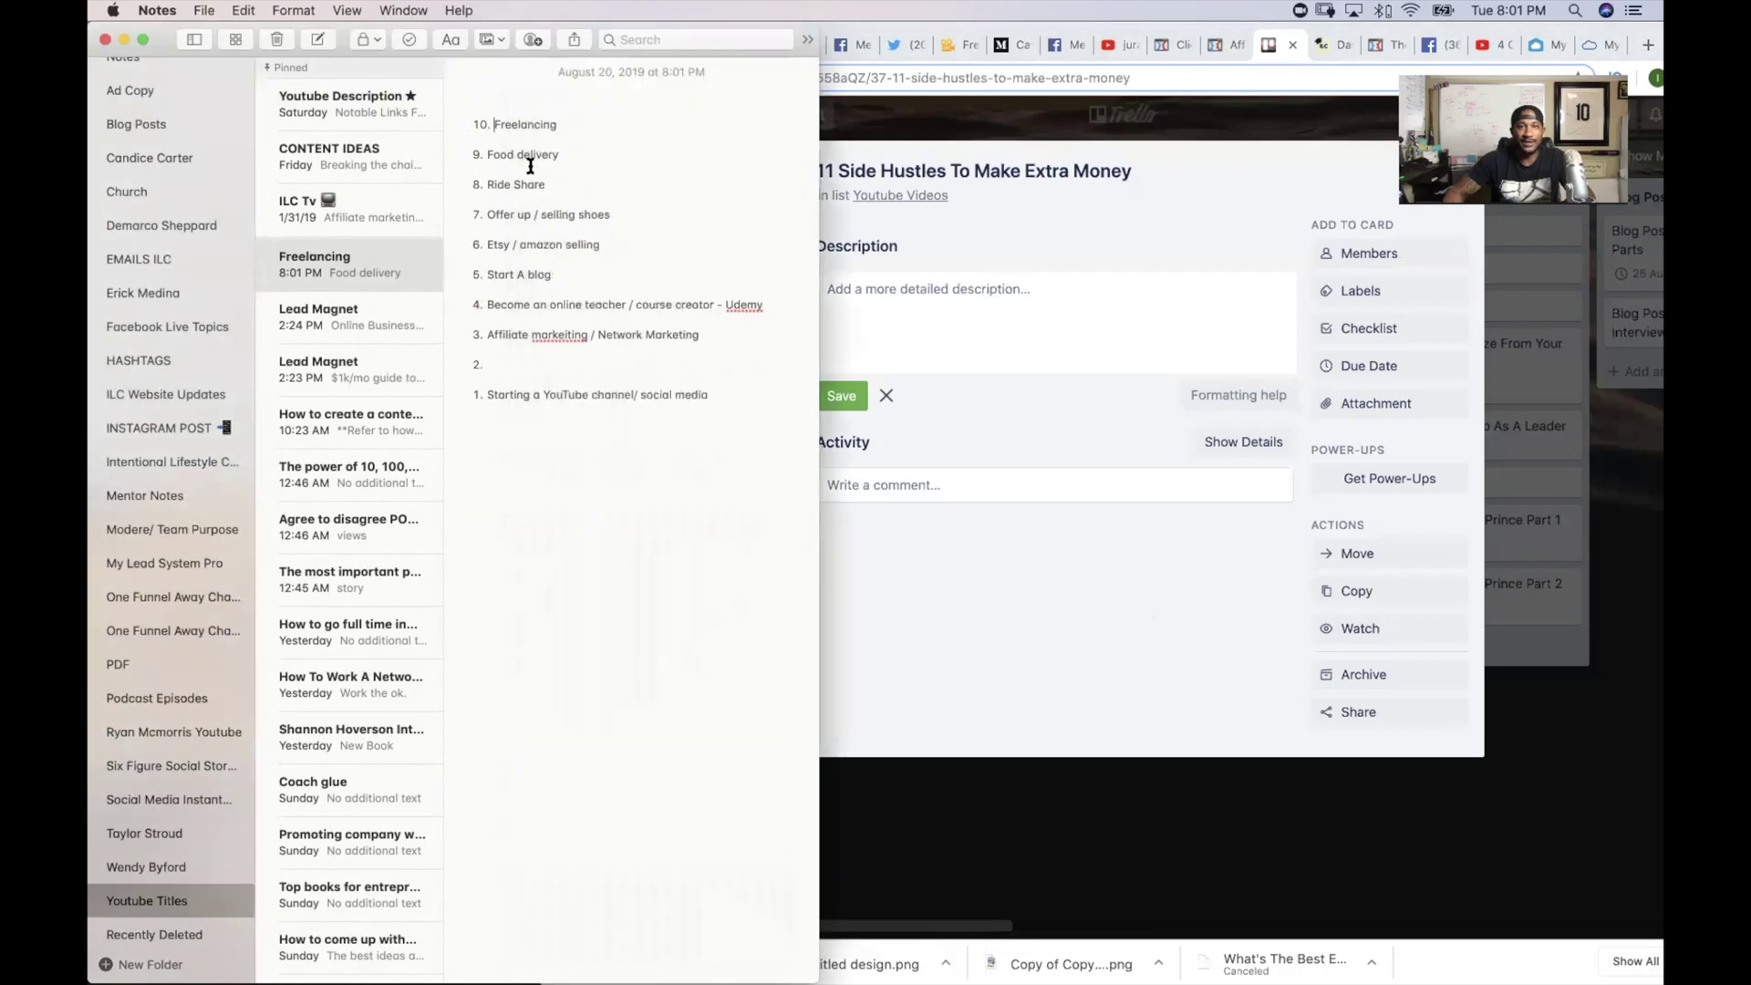
key("super+a")
right_click(730, 380)
left_click(746, 429)
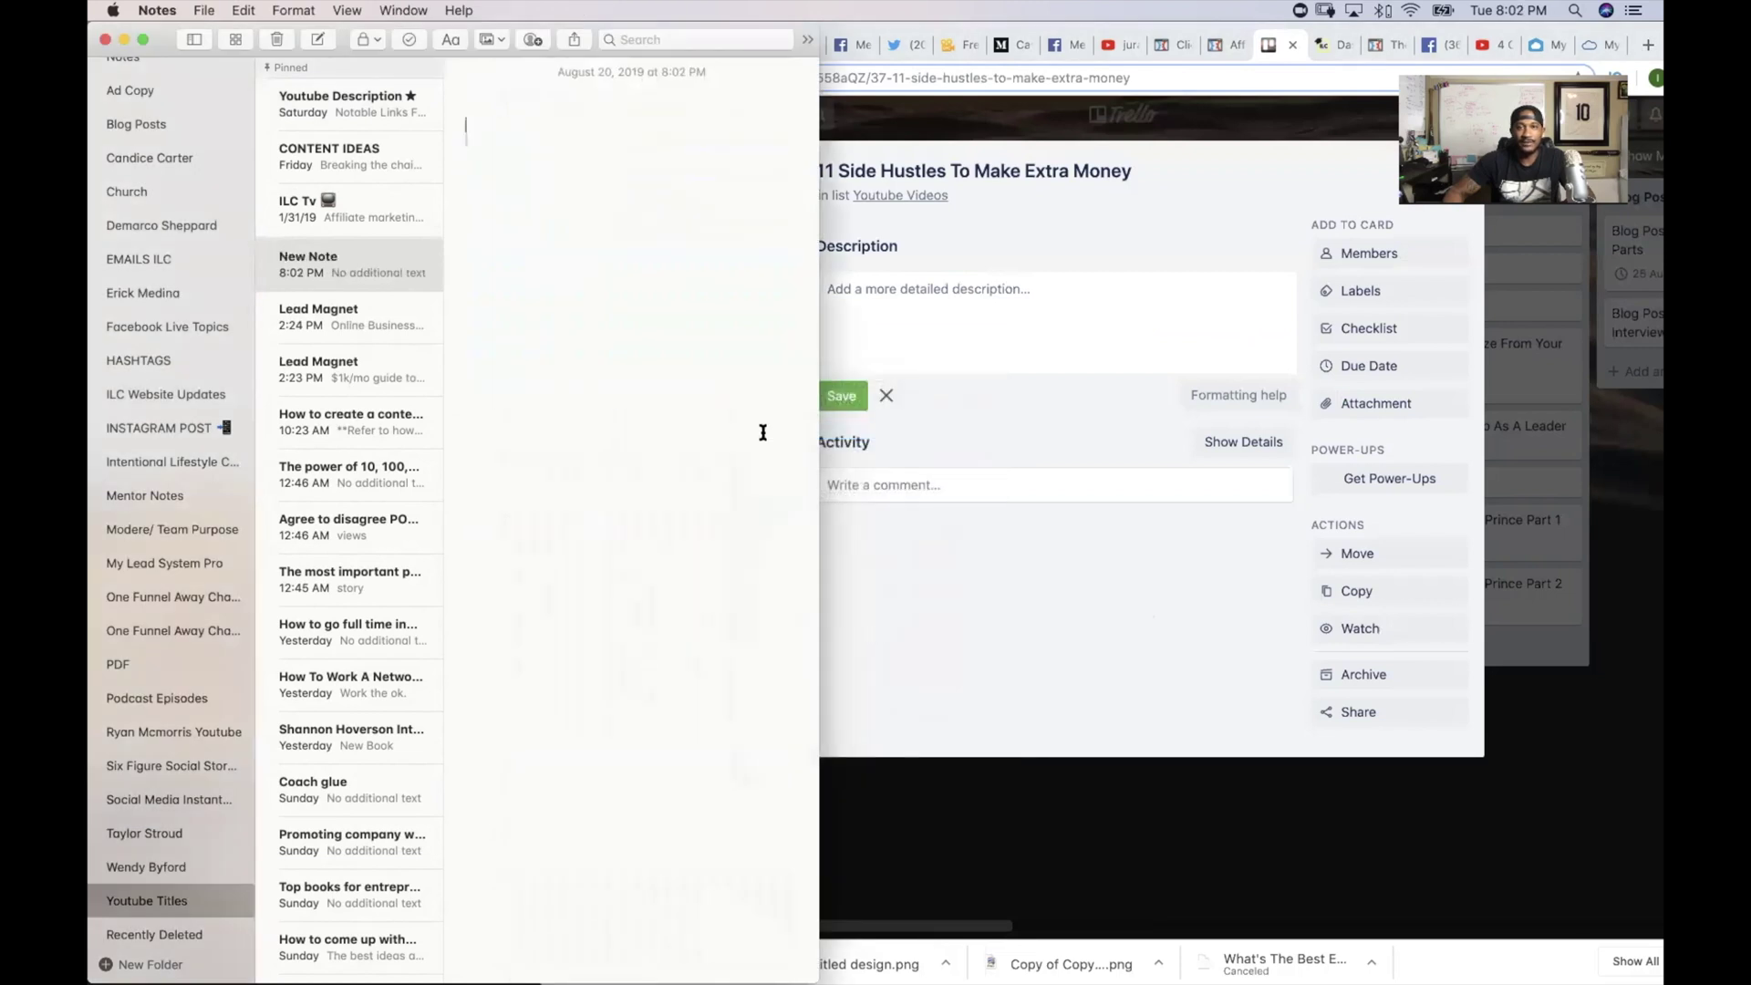
left_click(942, 354)
right_click(854, 325)
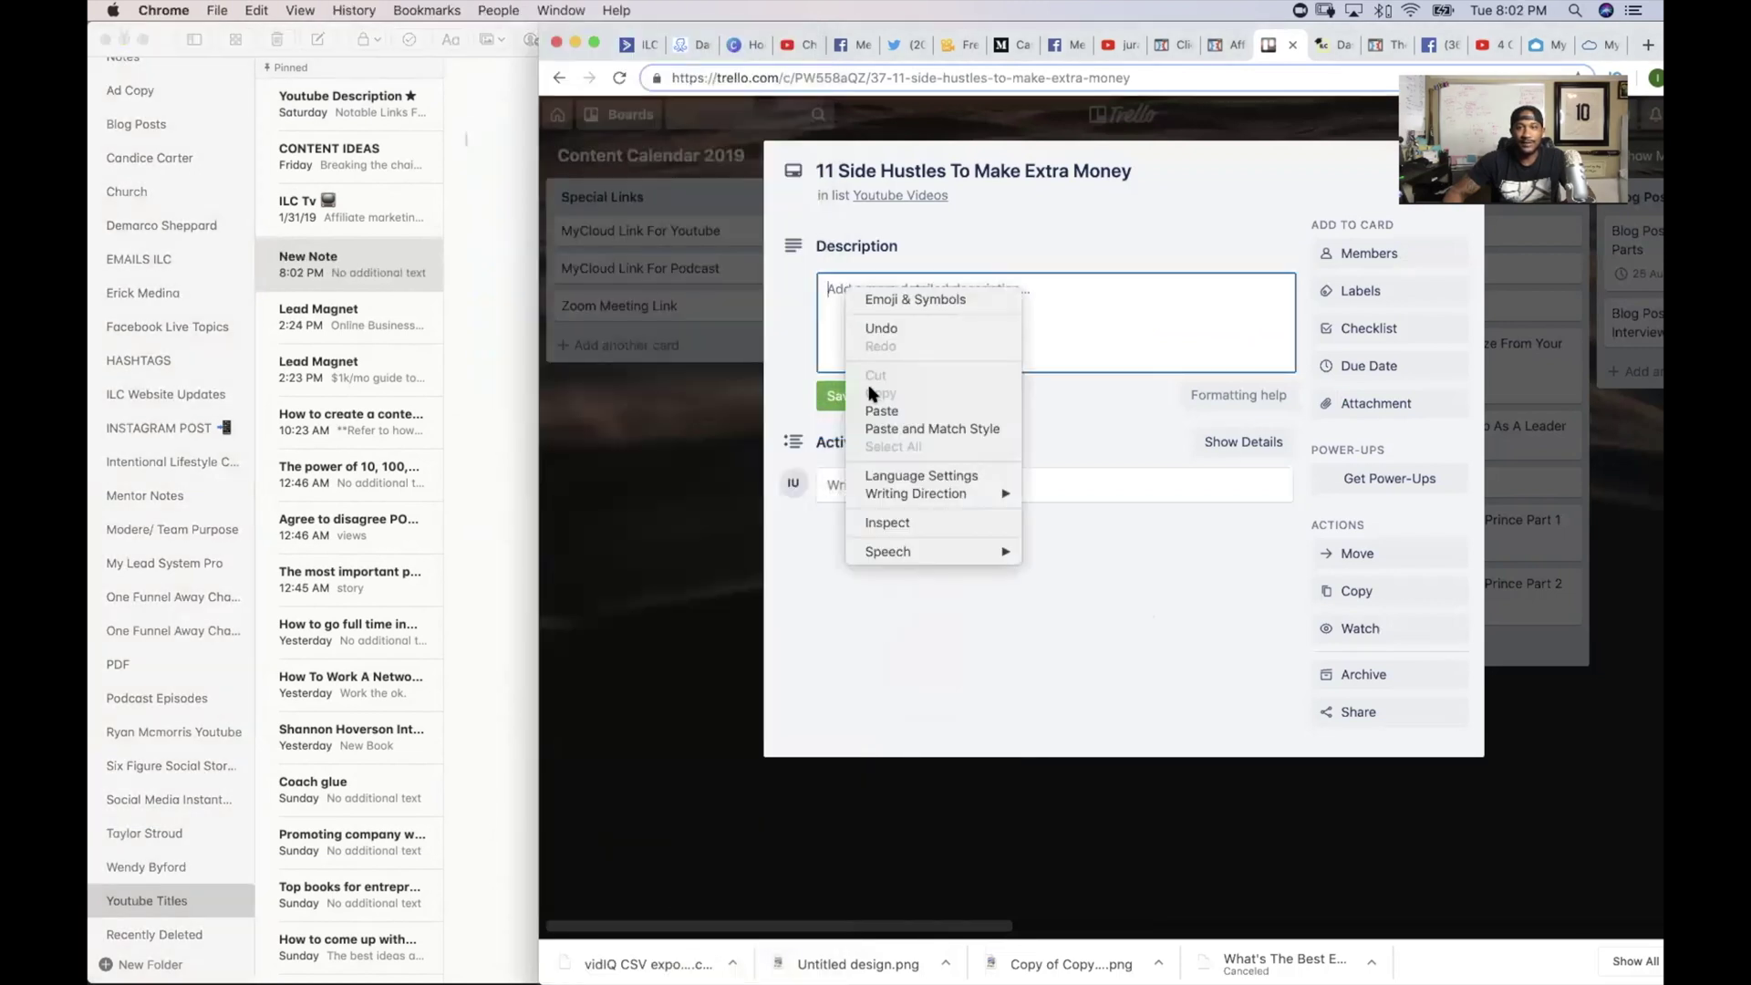
left_click(882, 411)
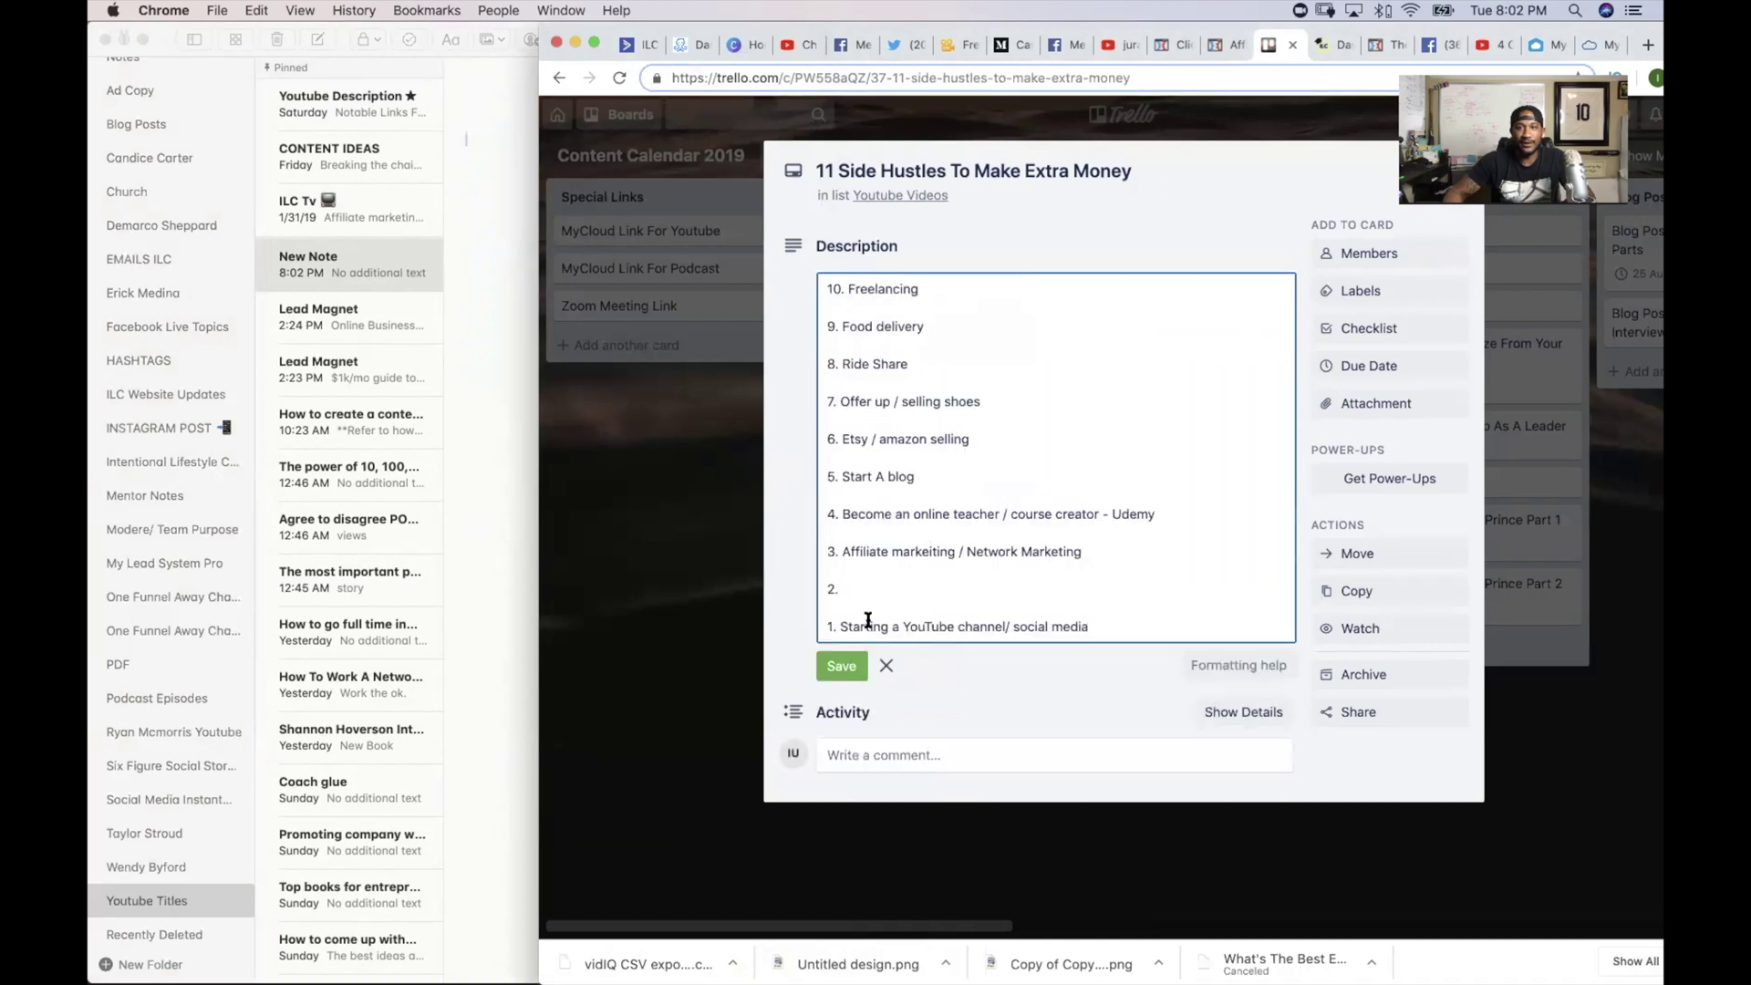
left_click(841, 667)
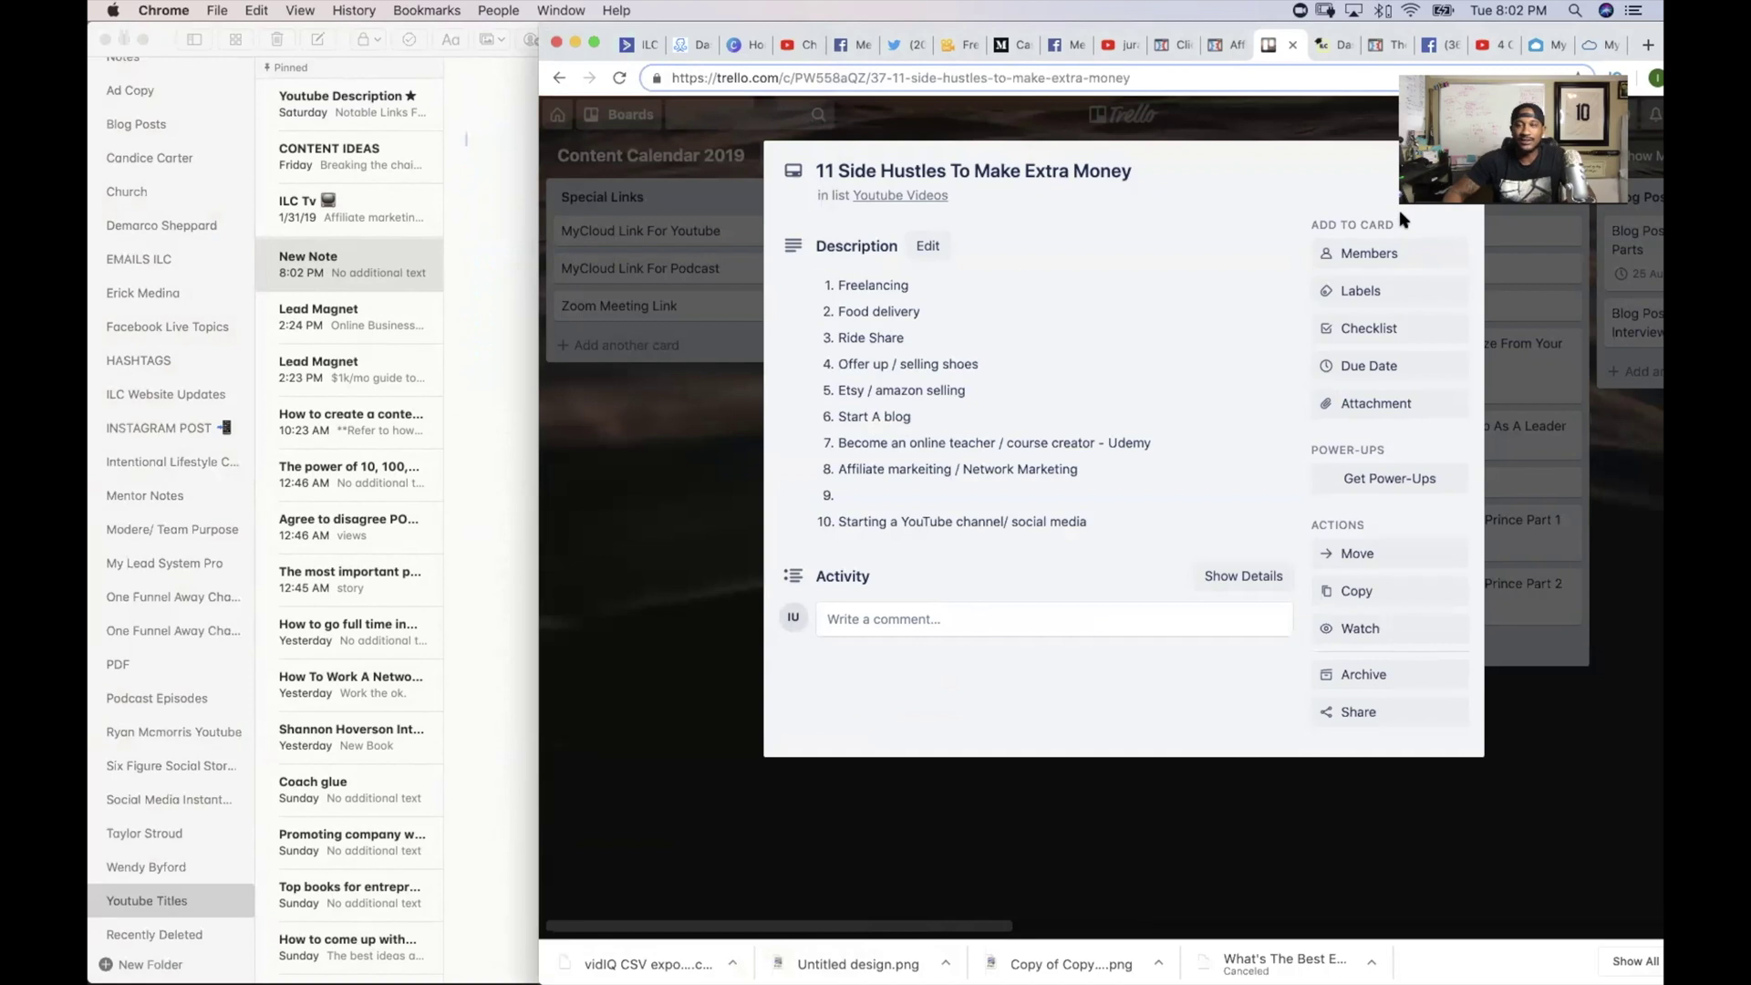
Step: Give the side hustles card a due date of 30/8/2019 at 12:00 and close the card
left_click(1365, 365)
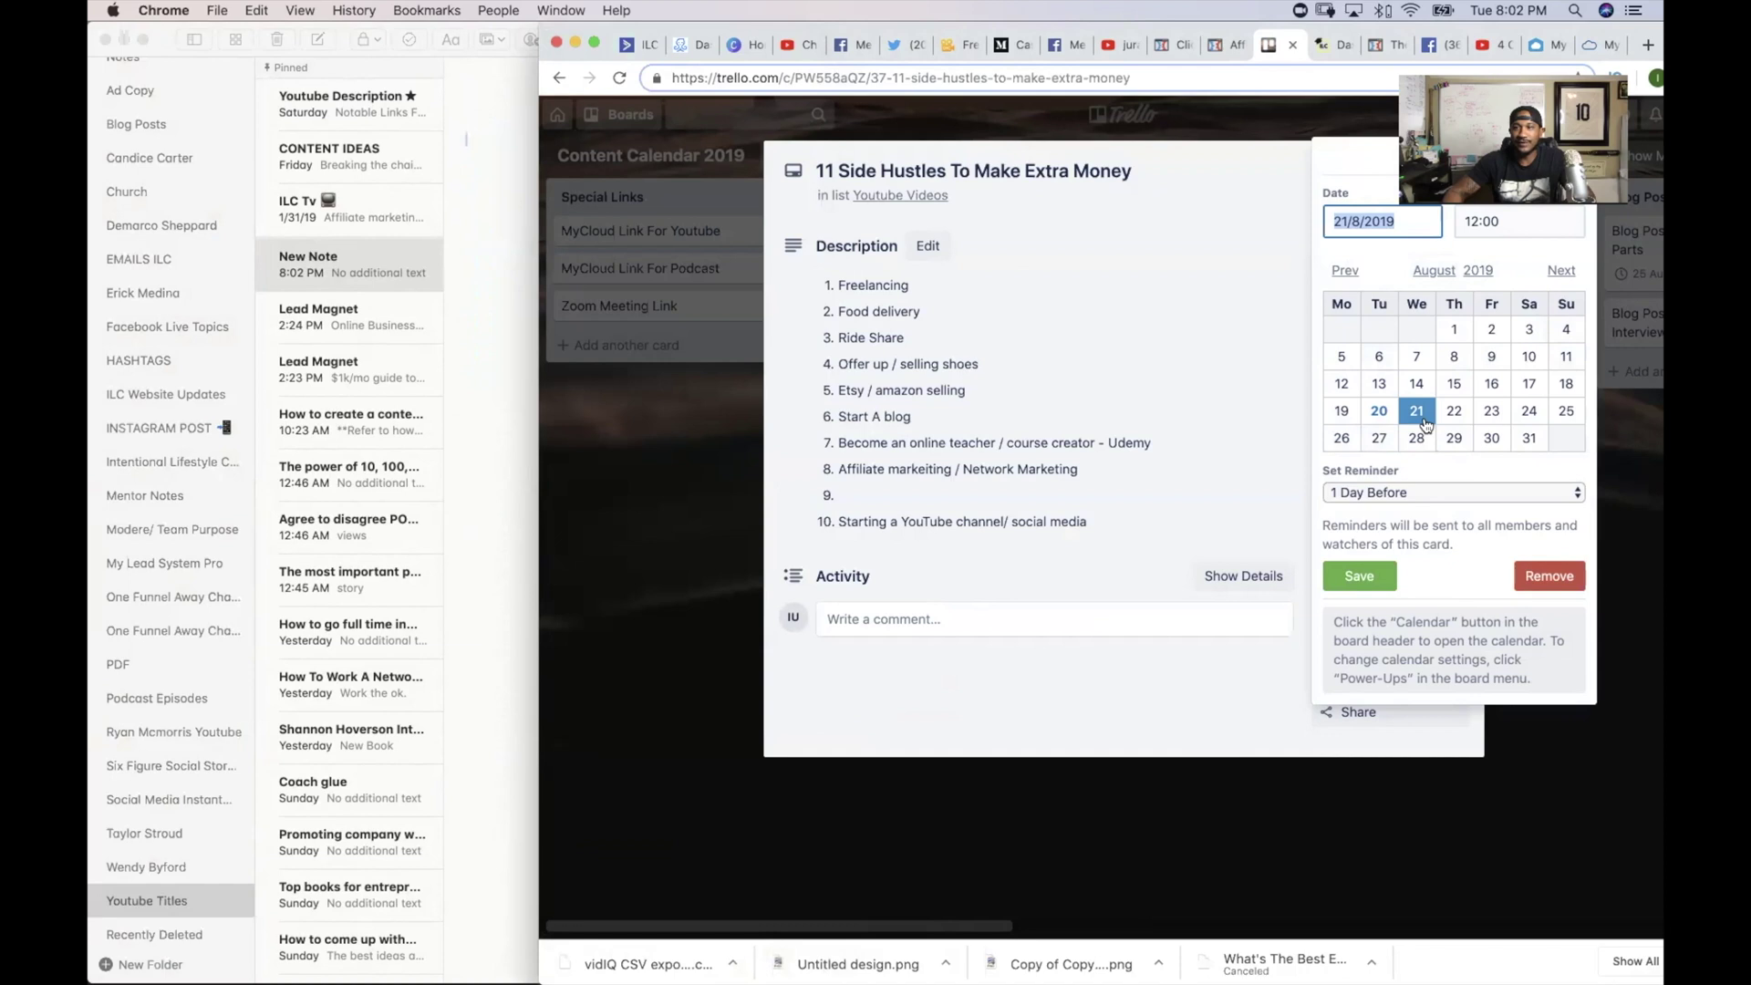
left_click(1497, 441)
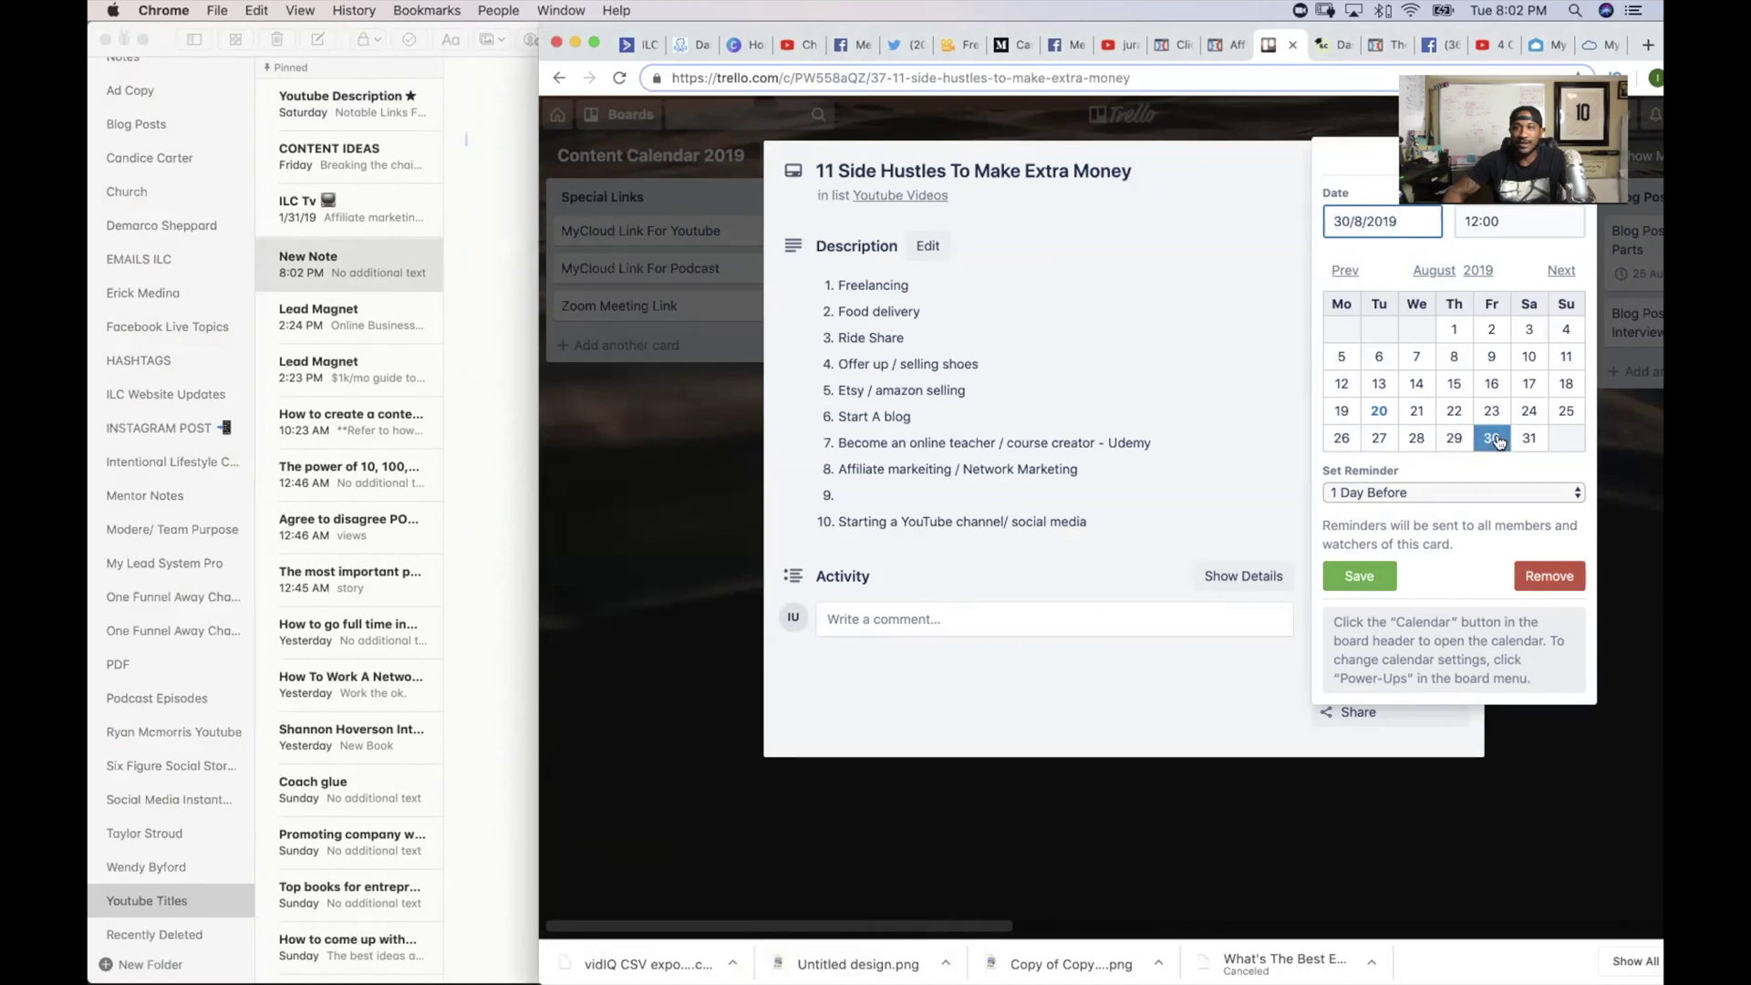
left_click(1358, 576)
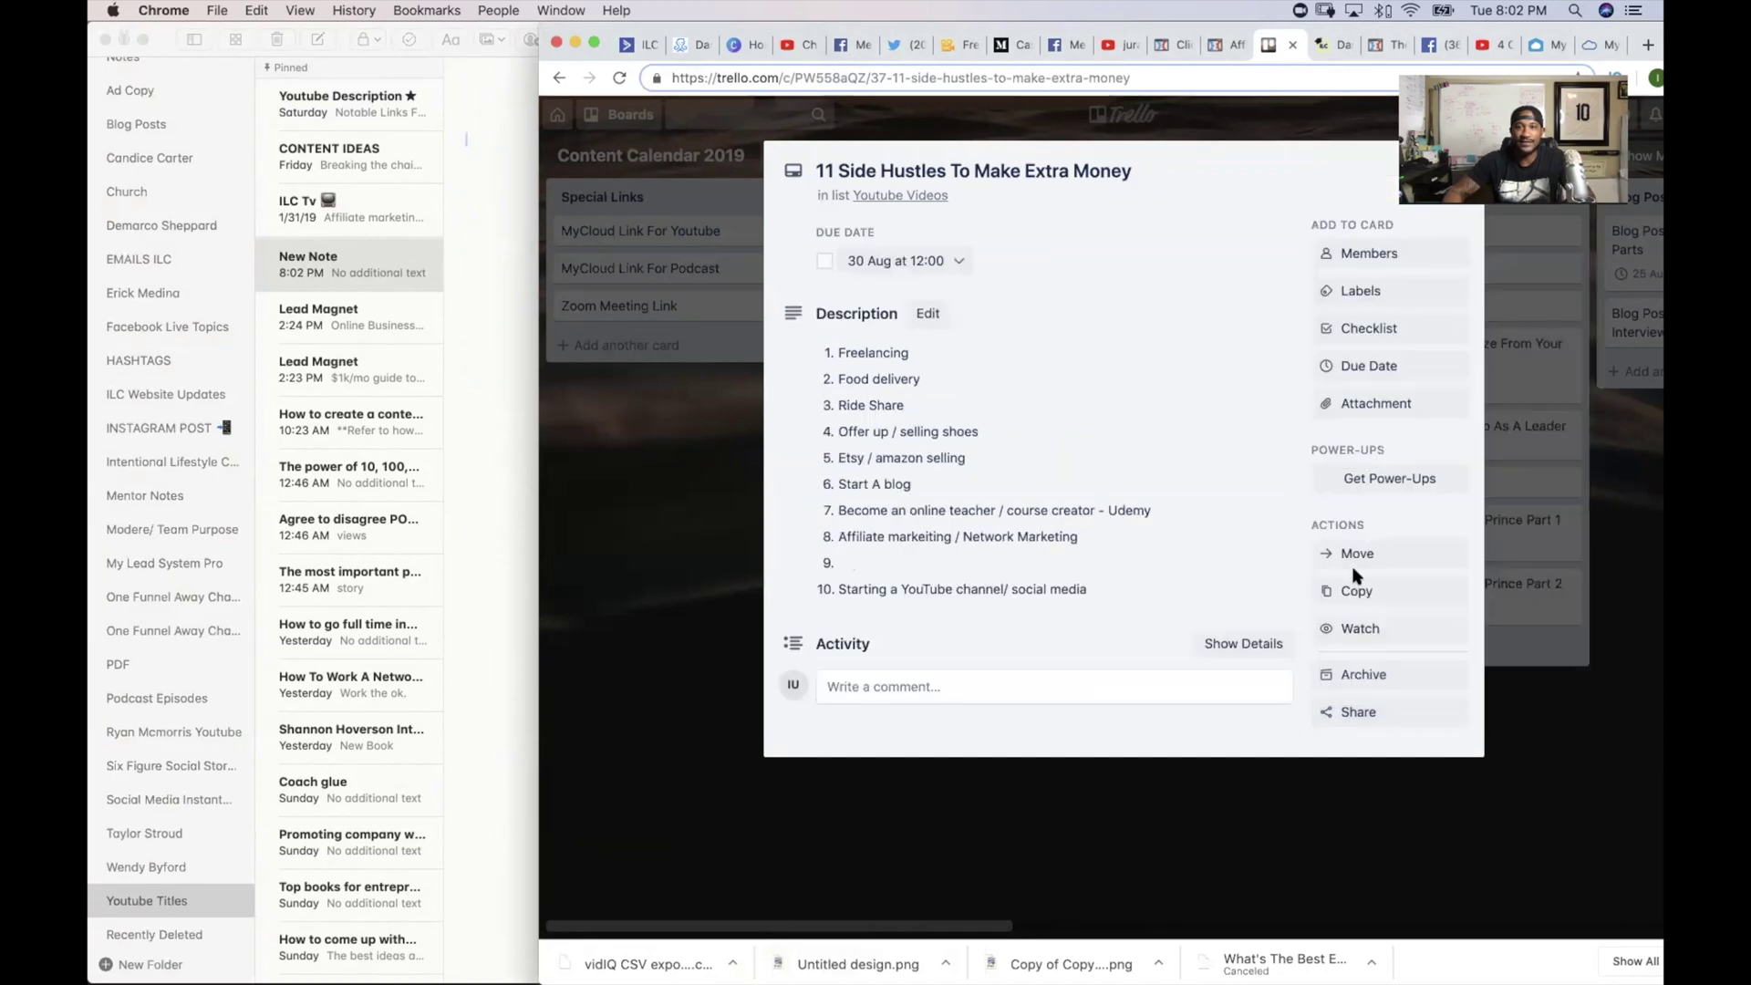
left_click(1464, 160)
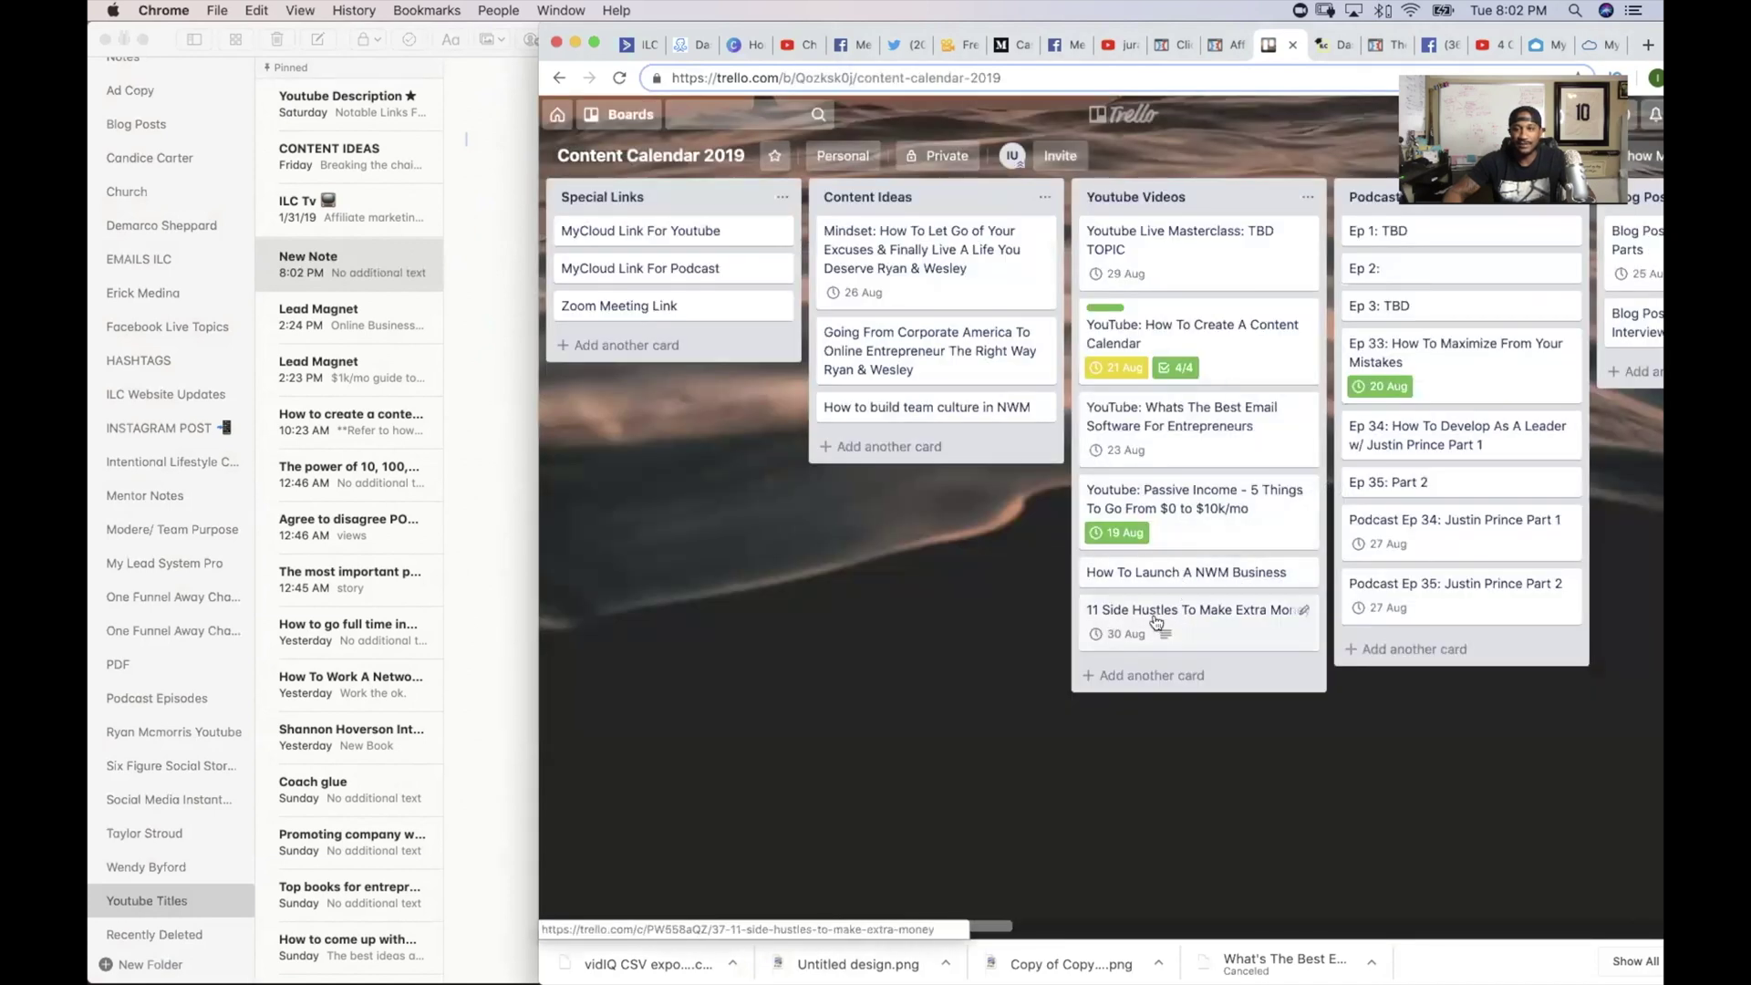
Step: Try to add a checklist to the side hustles card by copying the first Video Checklist, and delete that checklist
left_click(1204, 613)
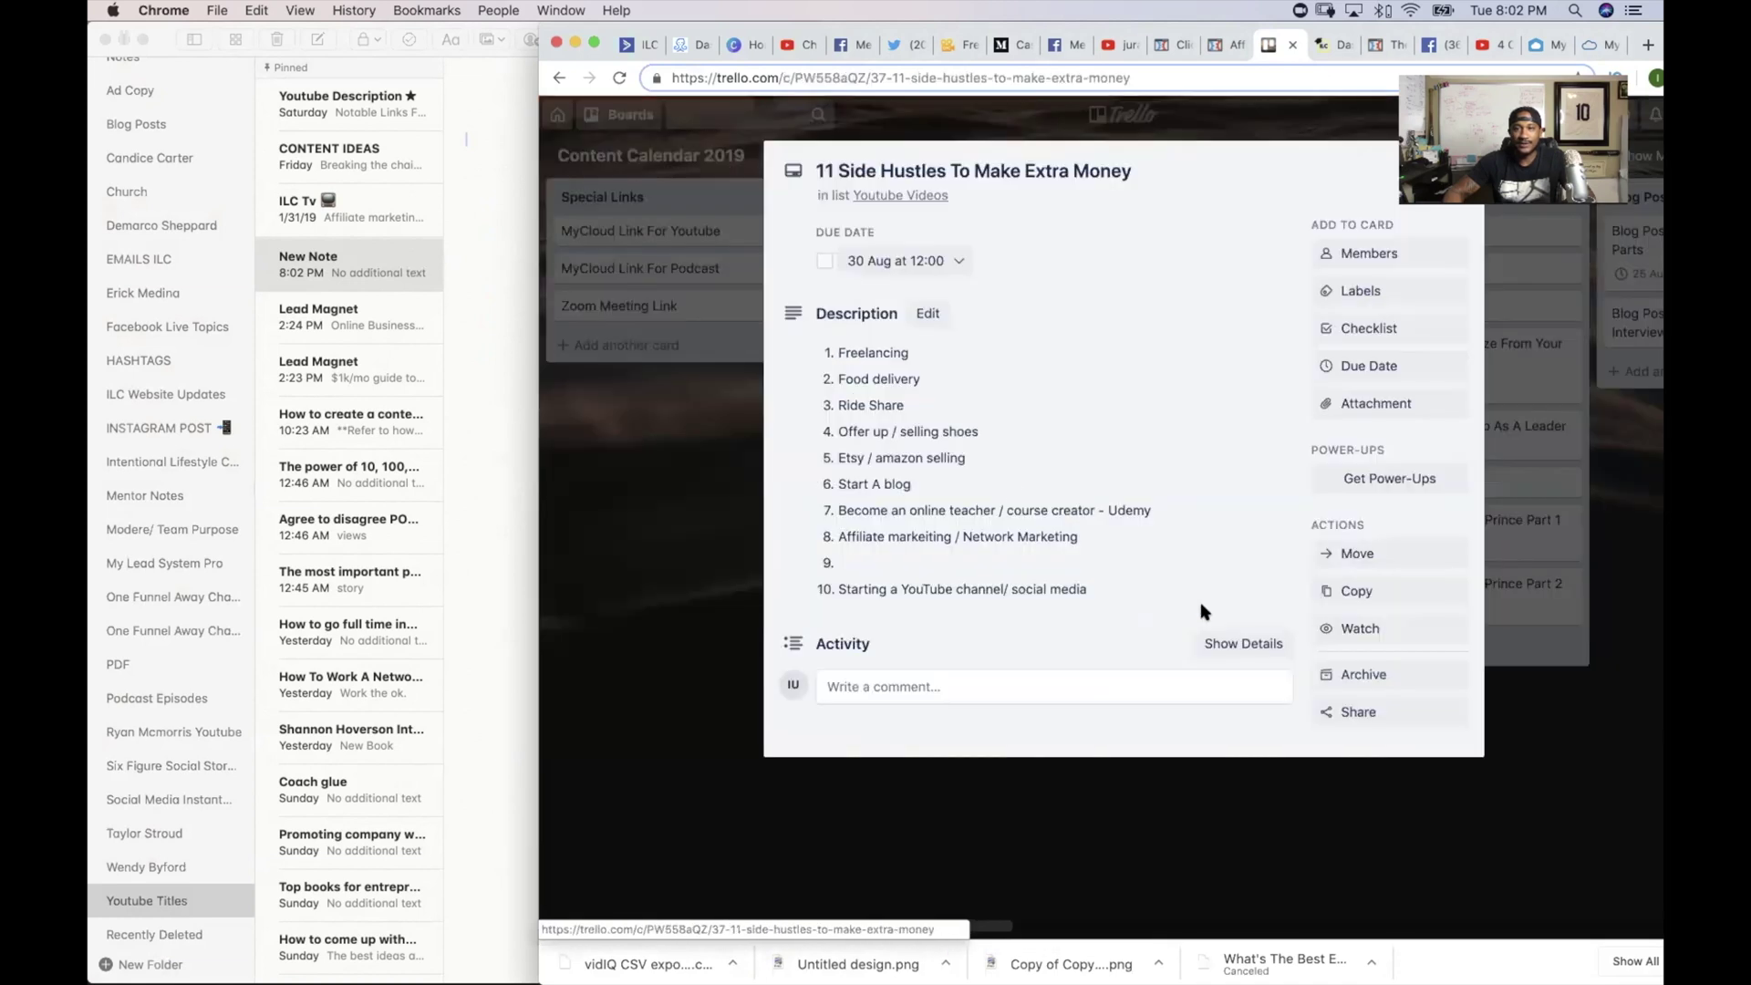
left_click(1368, 329)
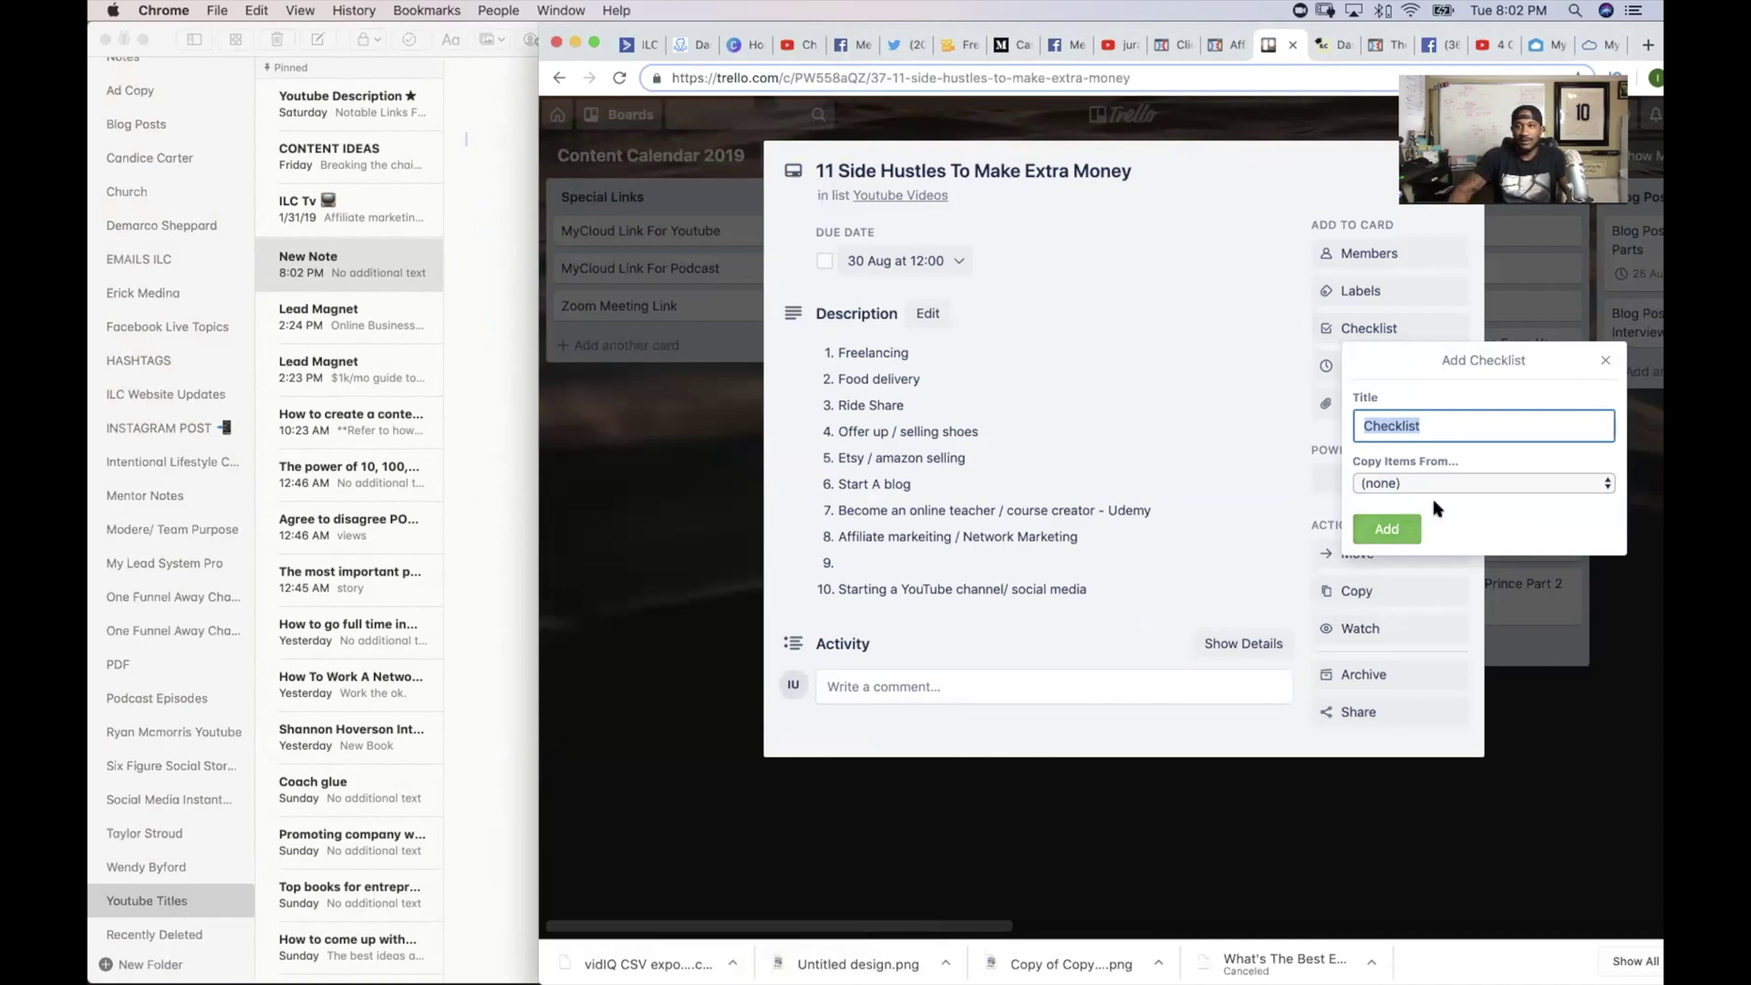
left_click(1582, 486)
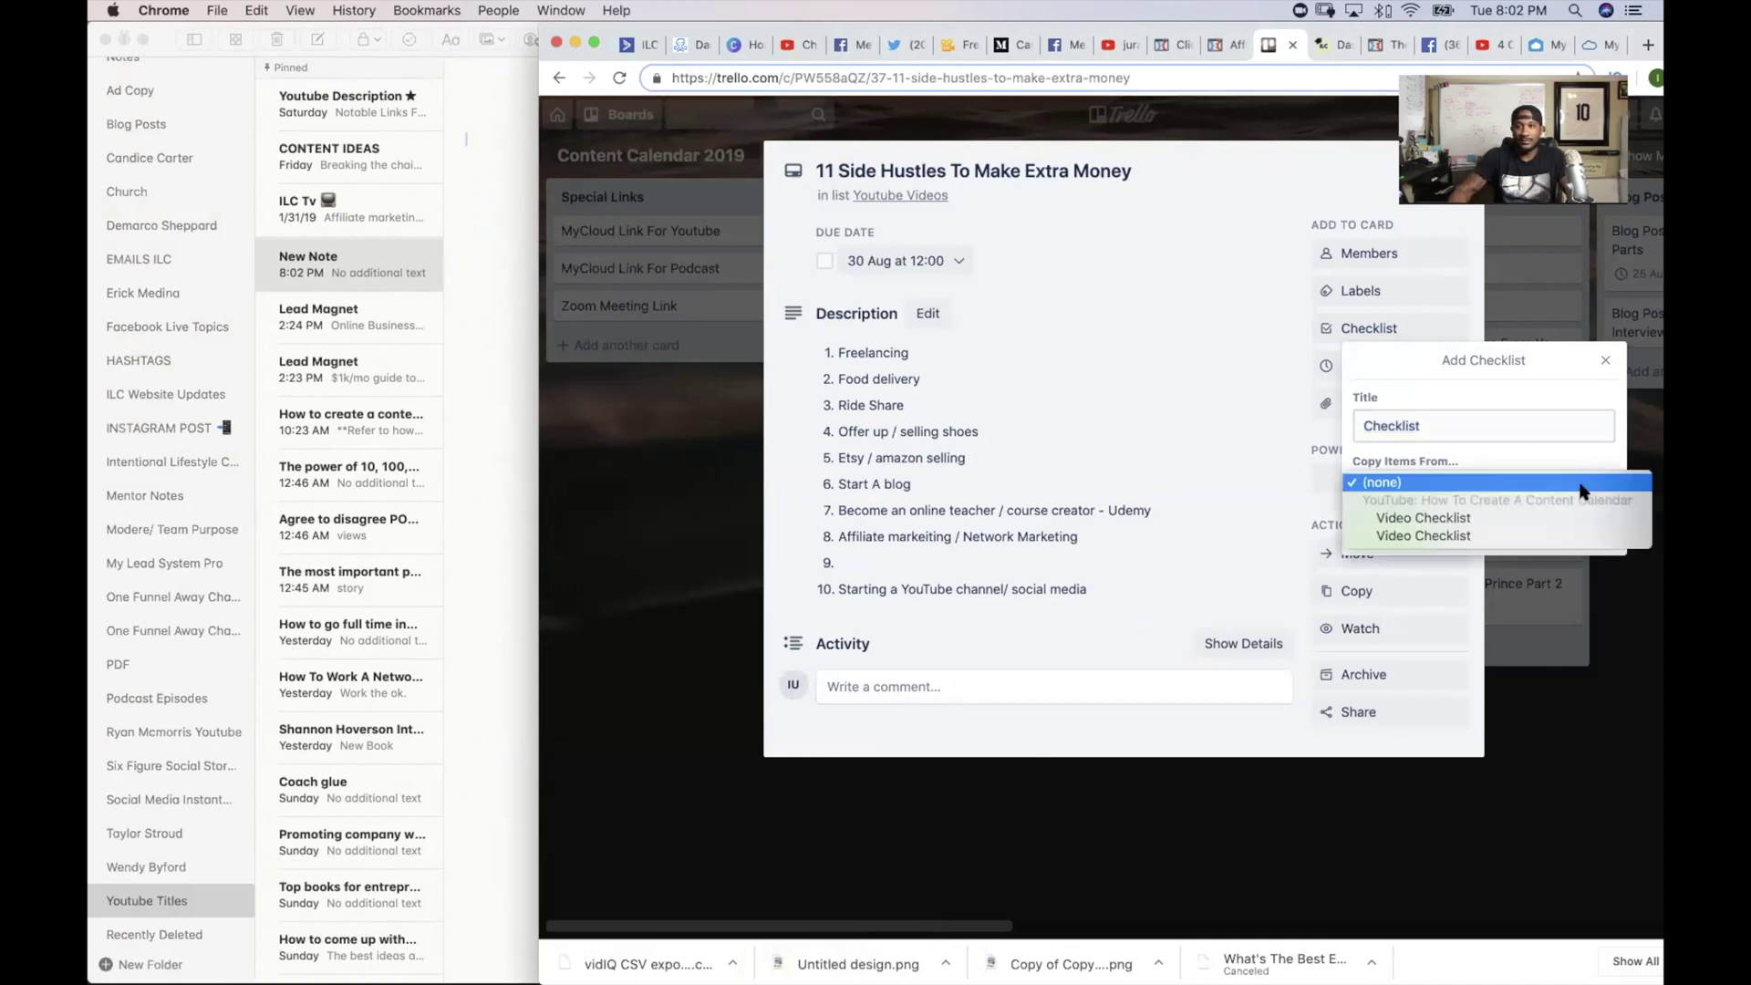
left_click(1583, 517)
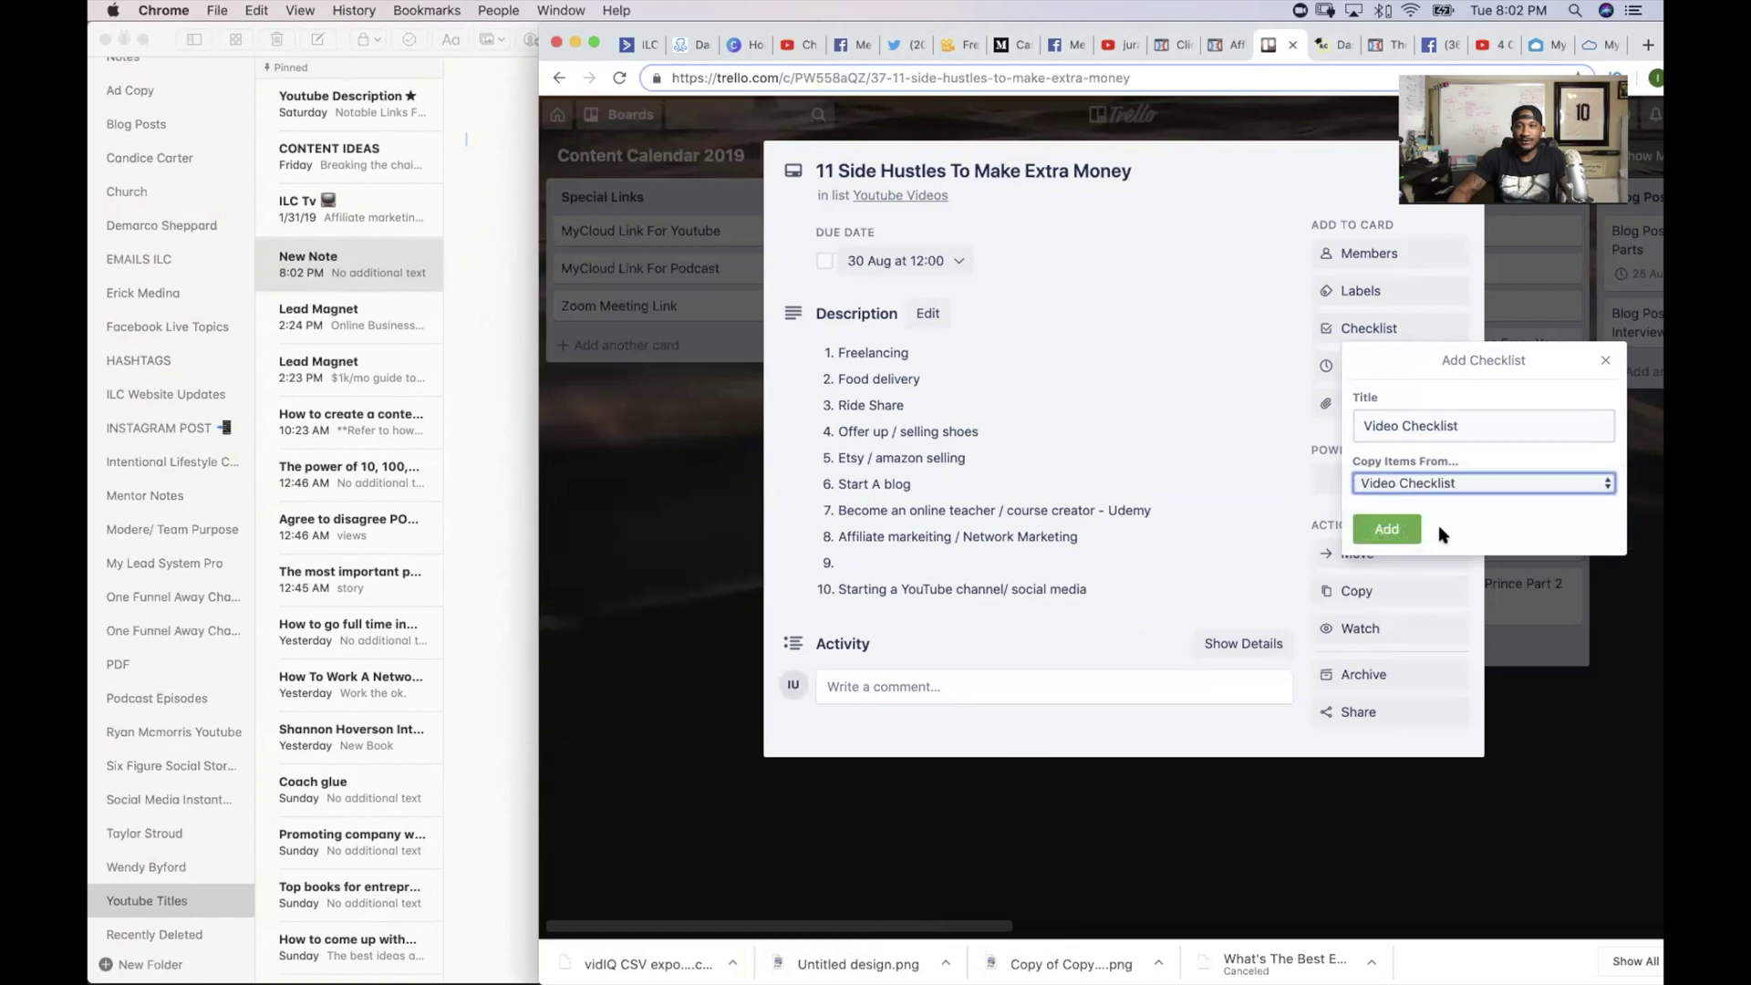
left_click(1405, 531)
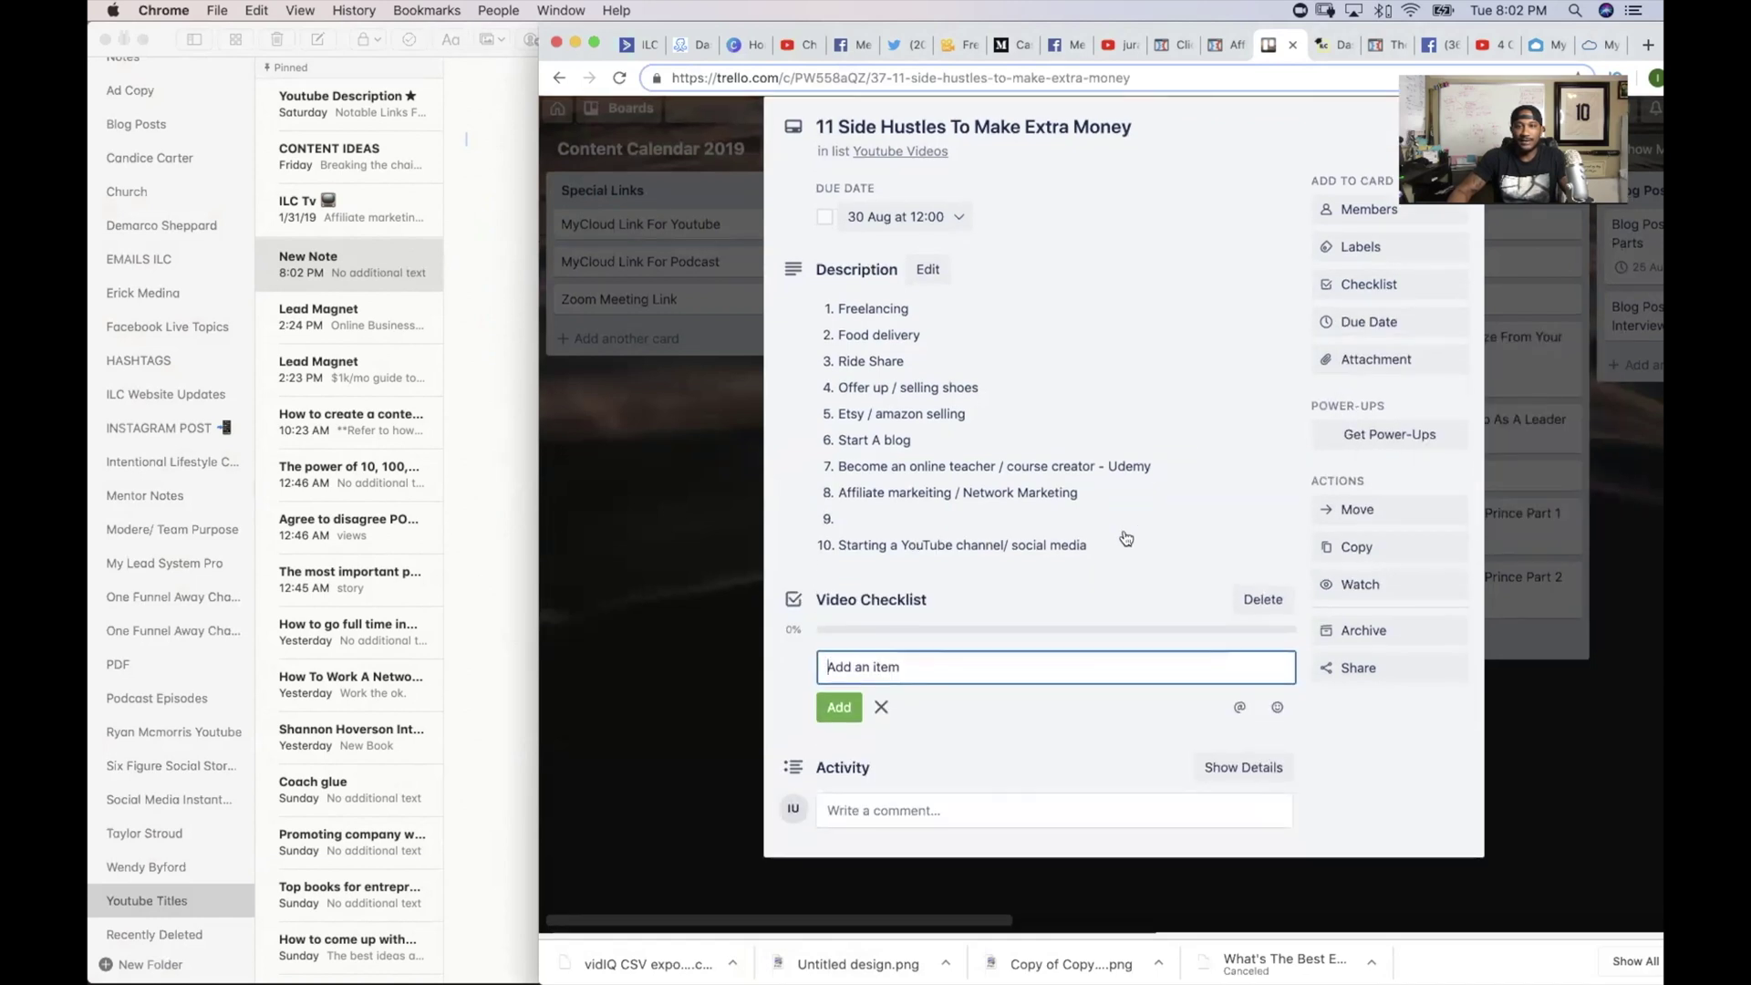
left_click(1263, 606)
left_click(1375, 776)
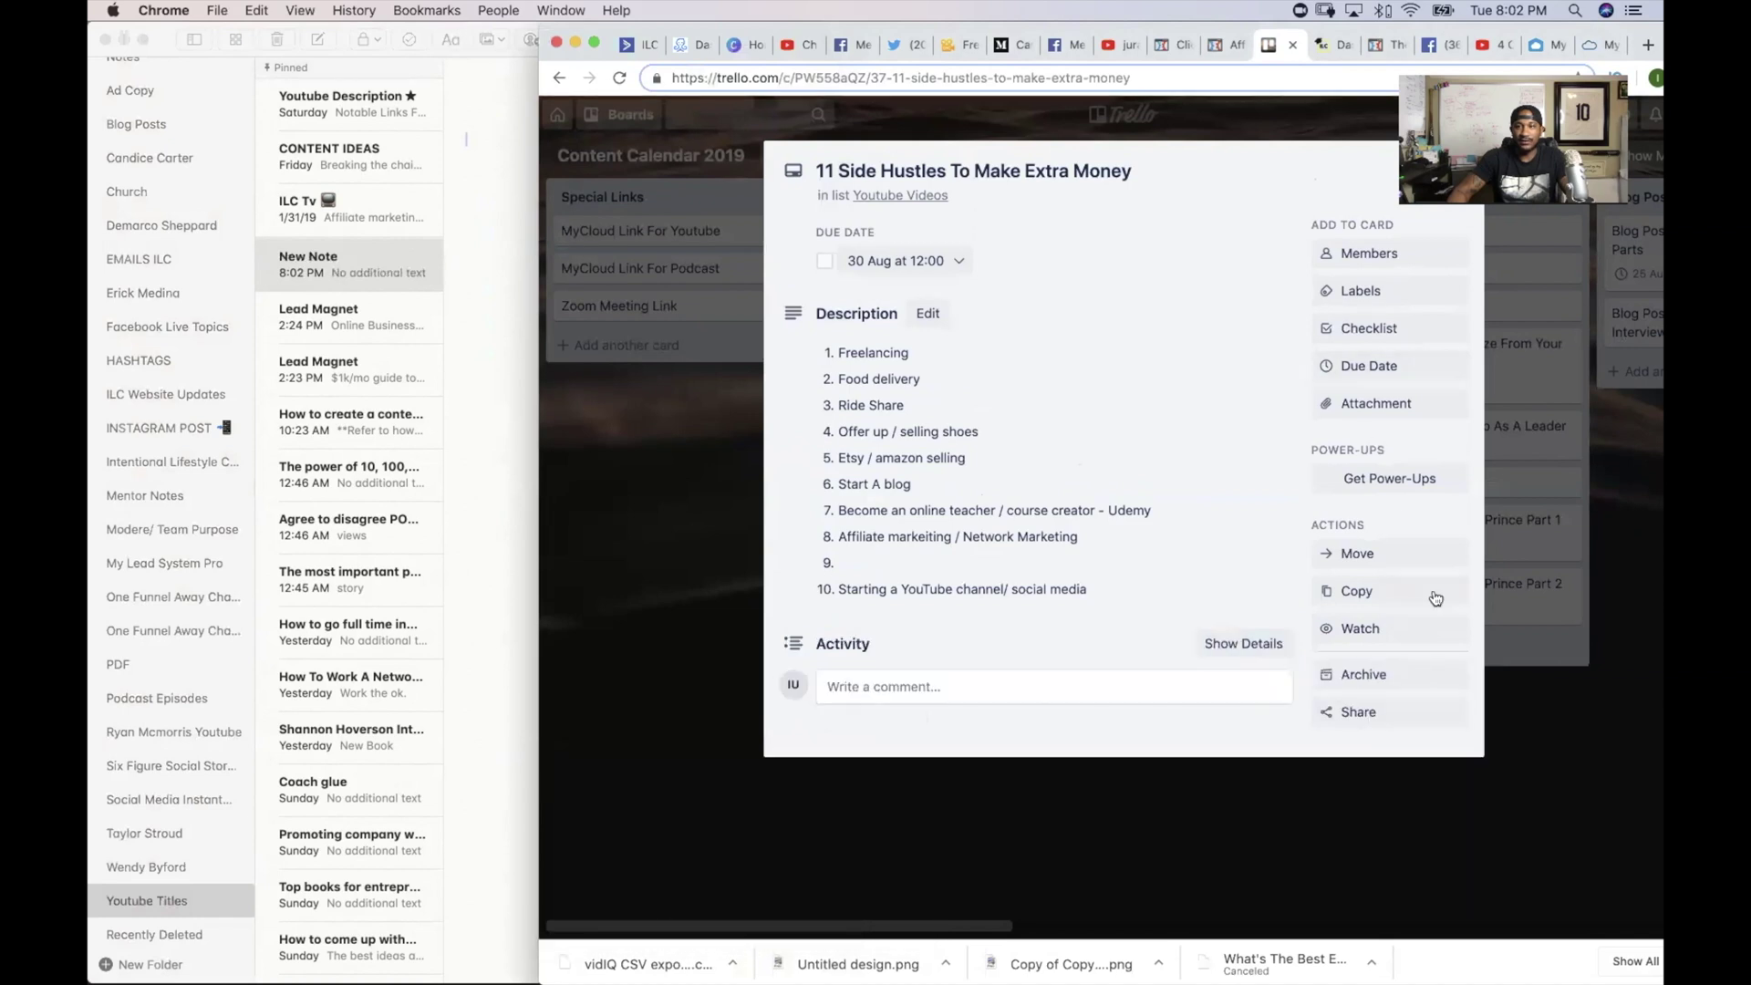
Step: Add a Video Checklist to the side hustles card by copying the one with Edited The Video, Thumbnail, Description and Tags, and close the card
left_click(1368, 330)
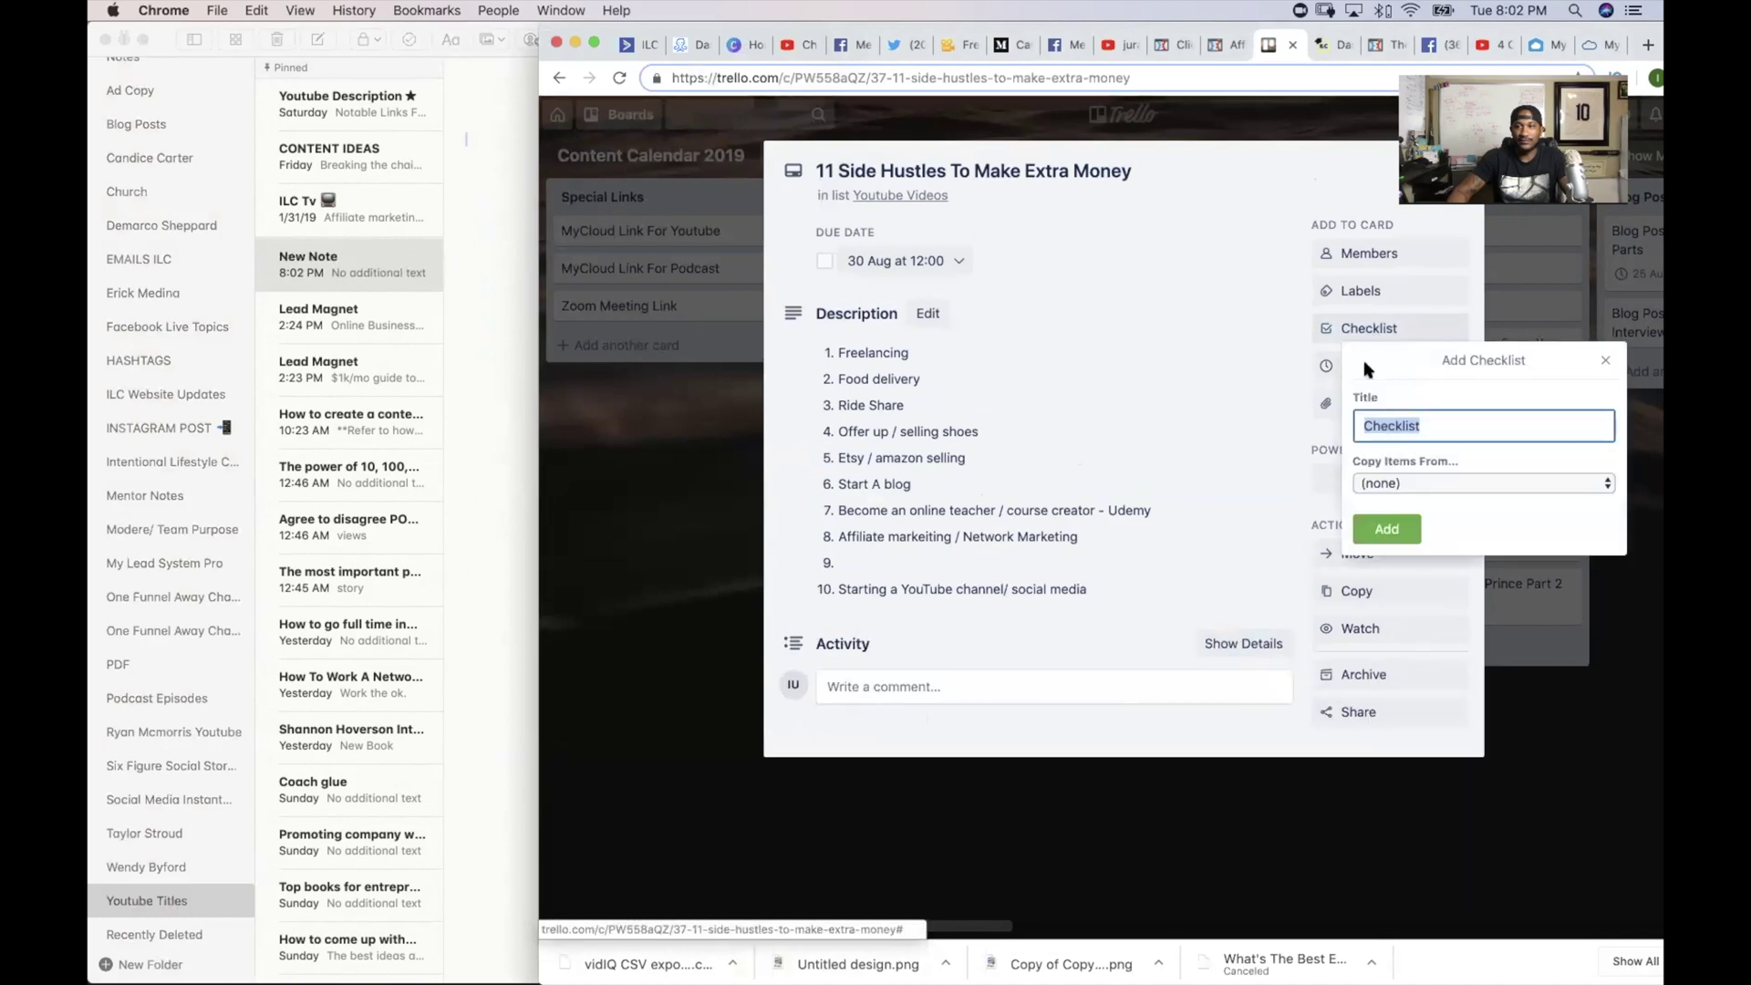
left_click(1474, 478)
left_click(1454, 543)
left_click(1391, 530)
scroll(1189, 364, "down", 2)
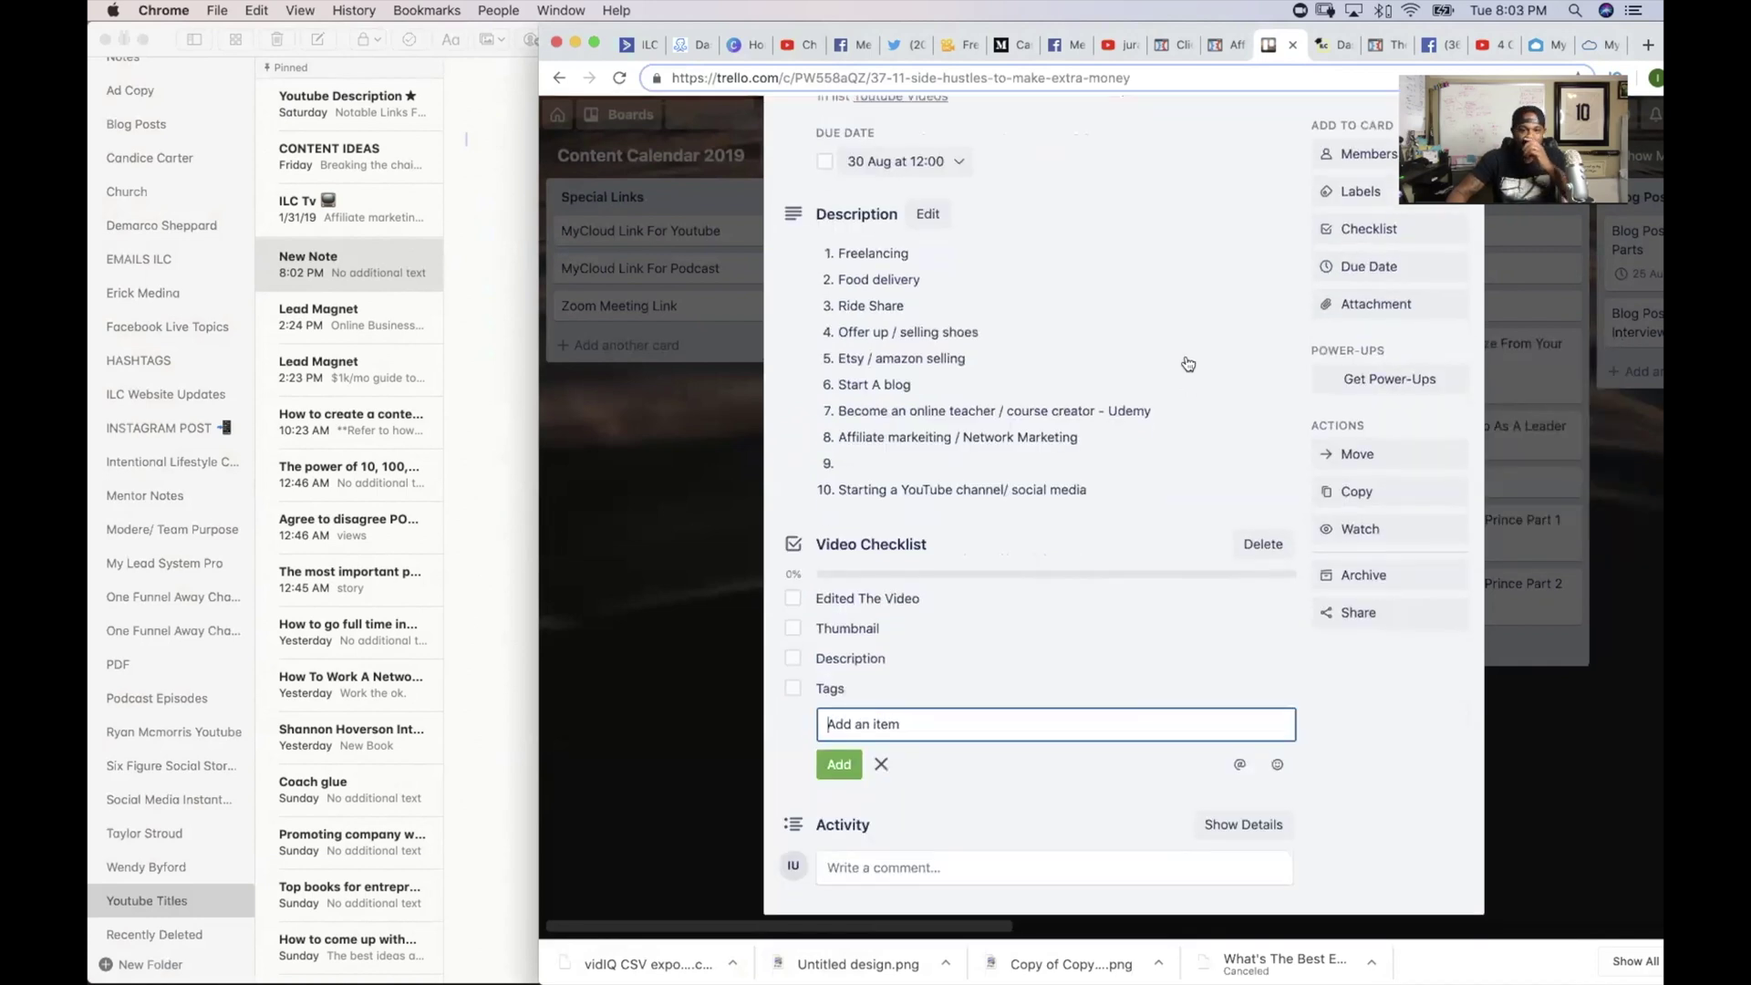
left_click(881, 764)
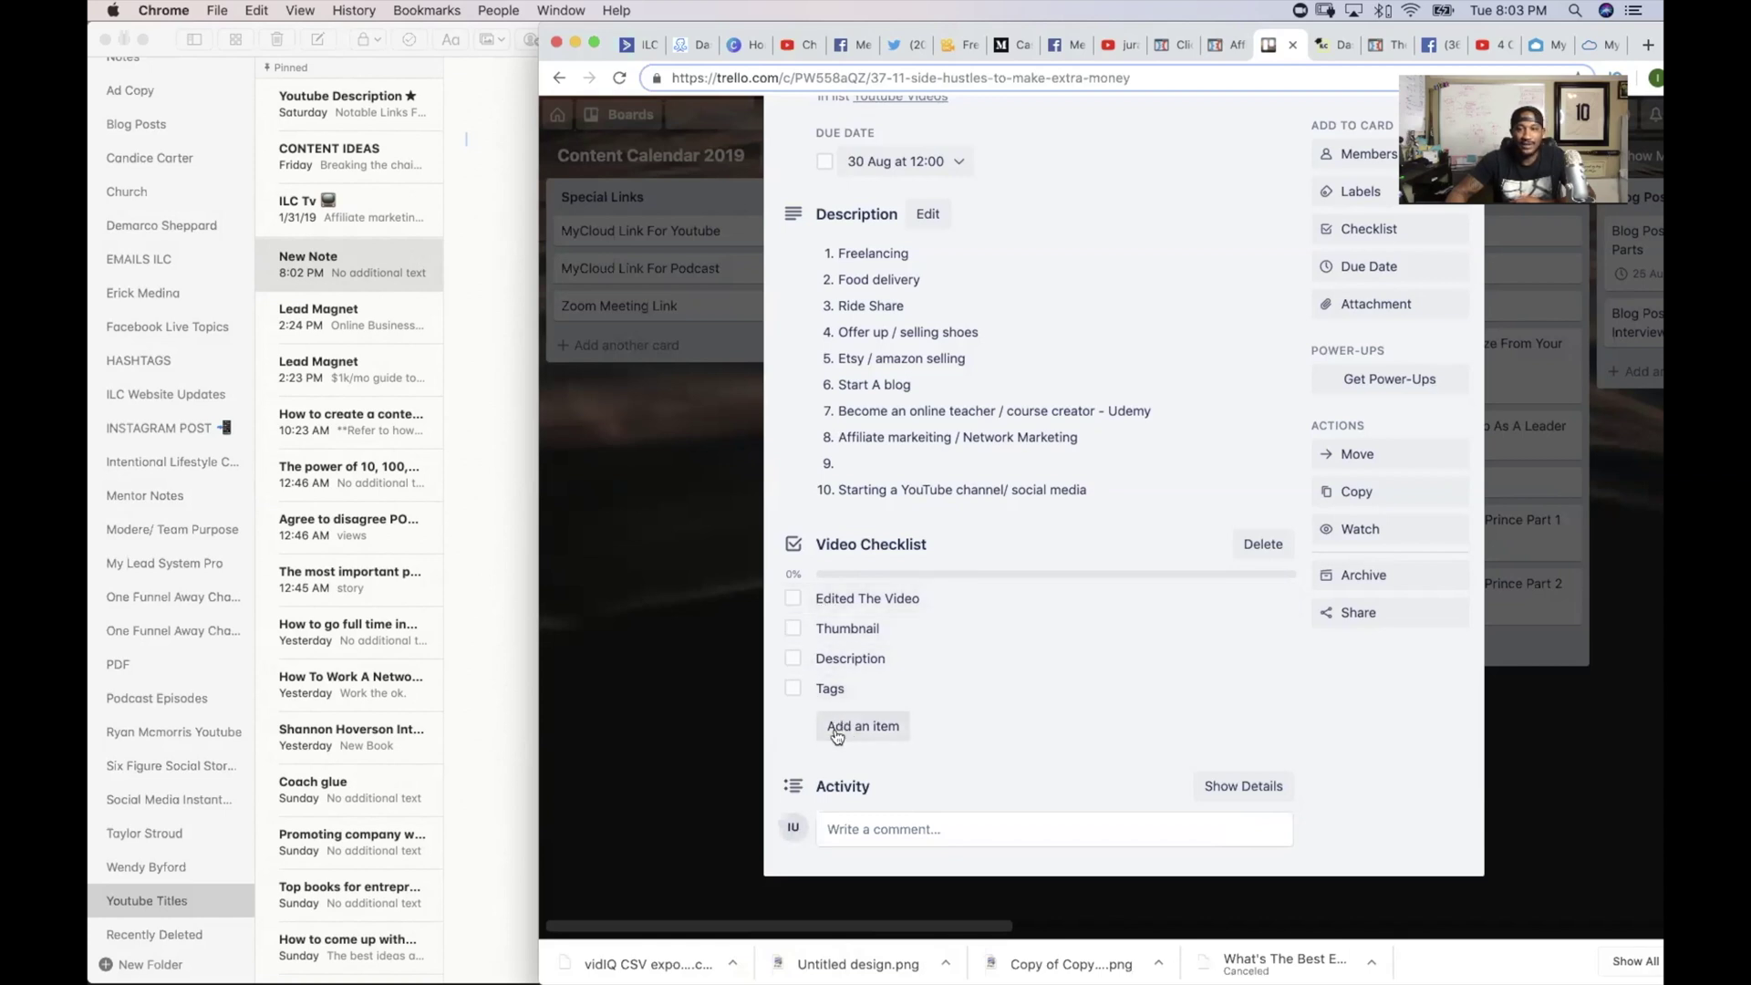
scroll(838, 638, "up", 1)
scroll(838, 639, "up", 2)
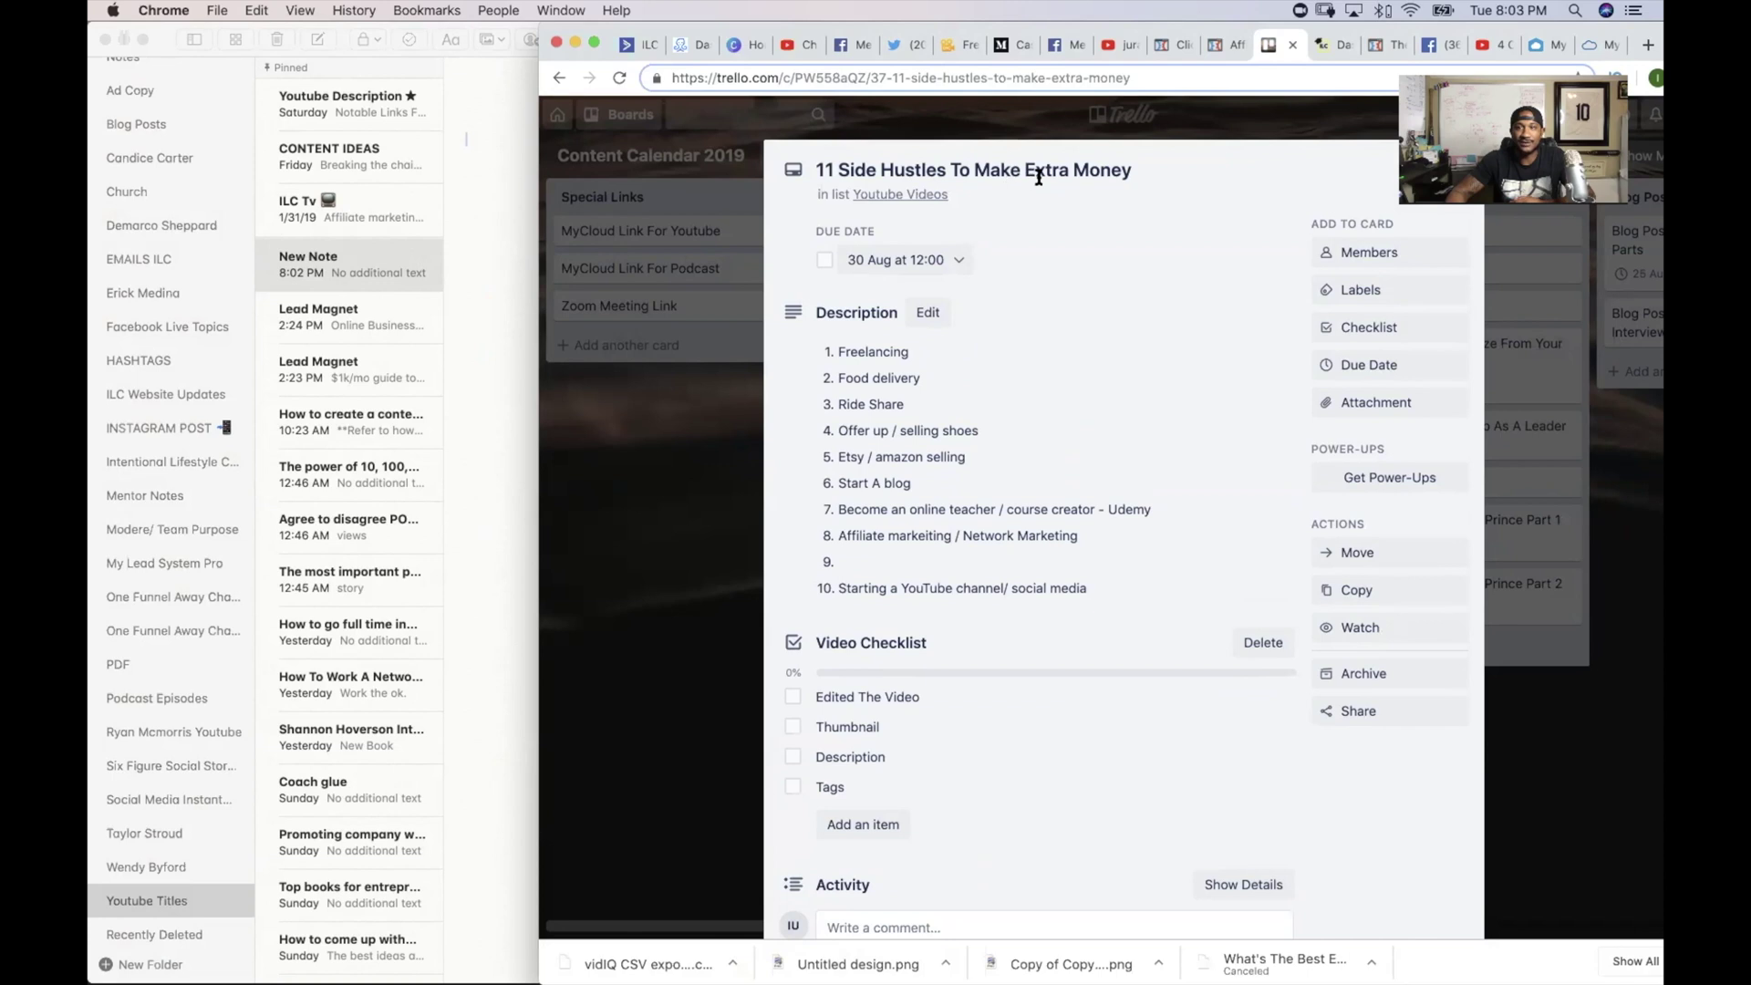
key("Escape")
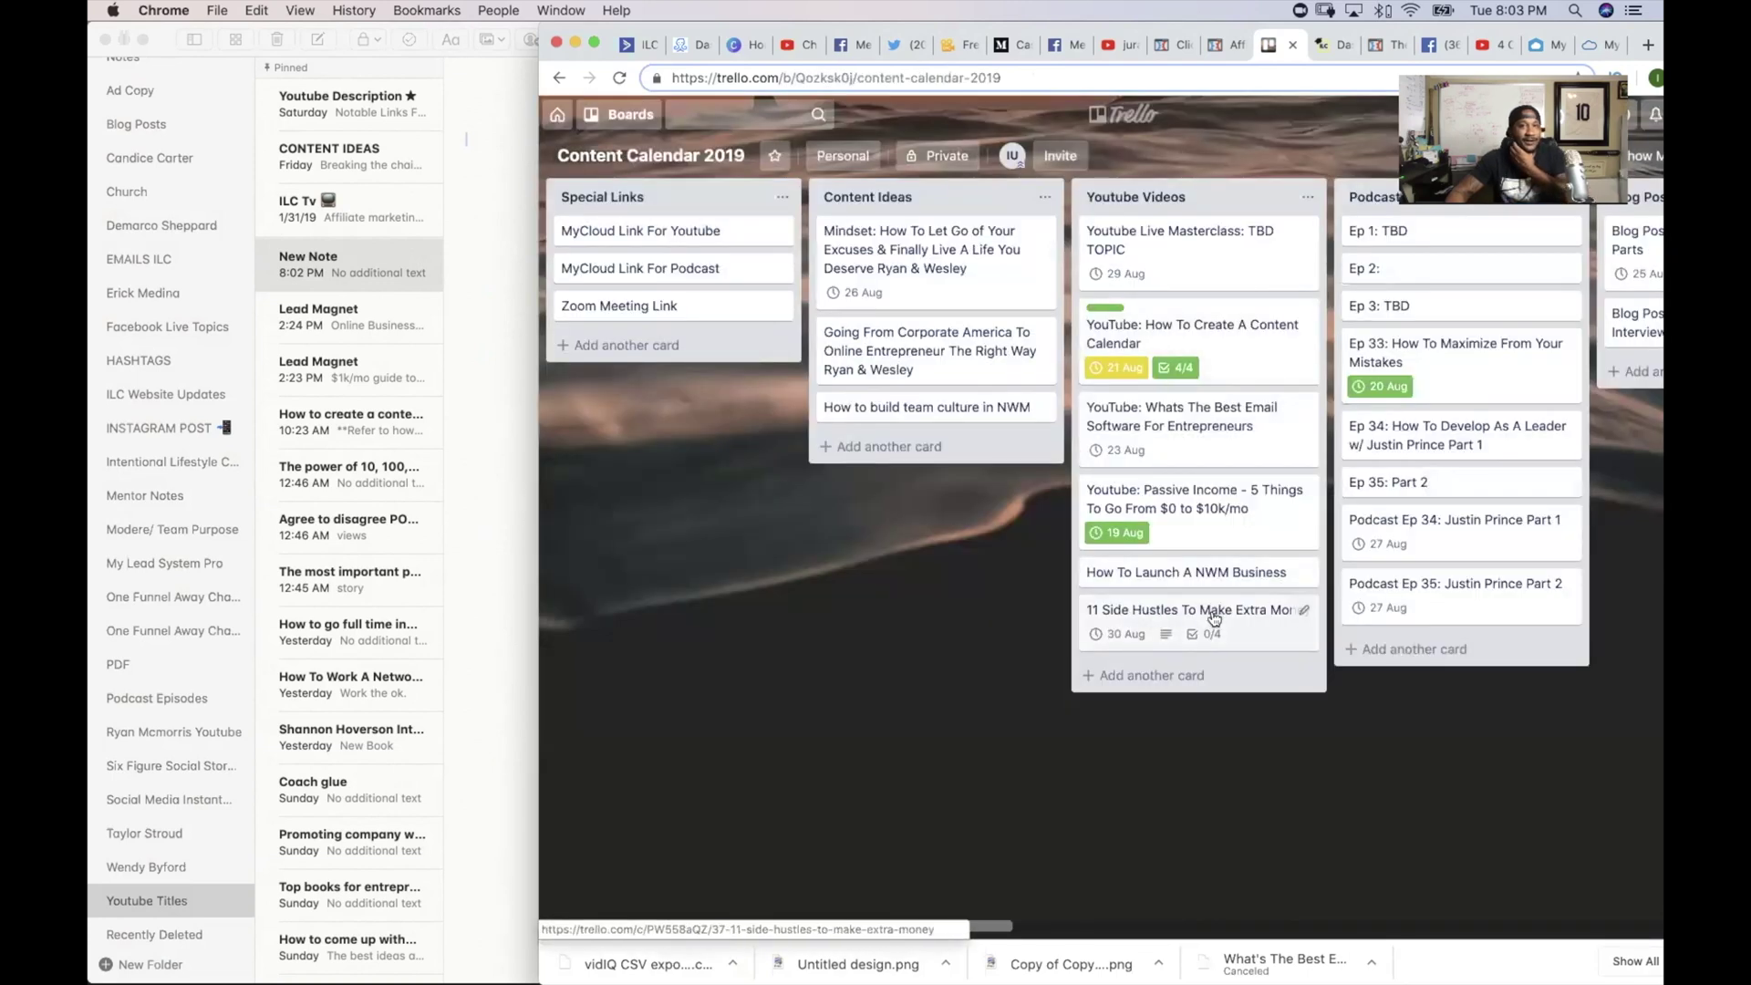
Step: Show the board as a monthly calendar and look over the cards scheduled in August and September 2019
left_click(1338, 155)
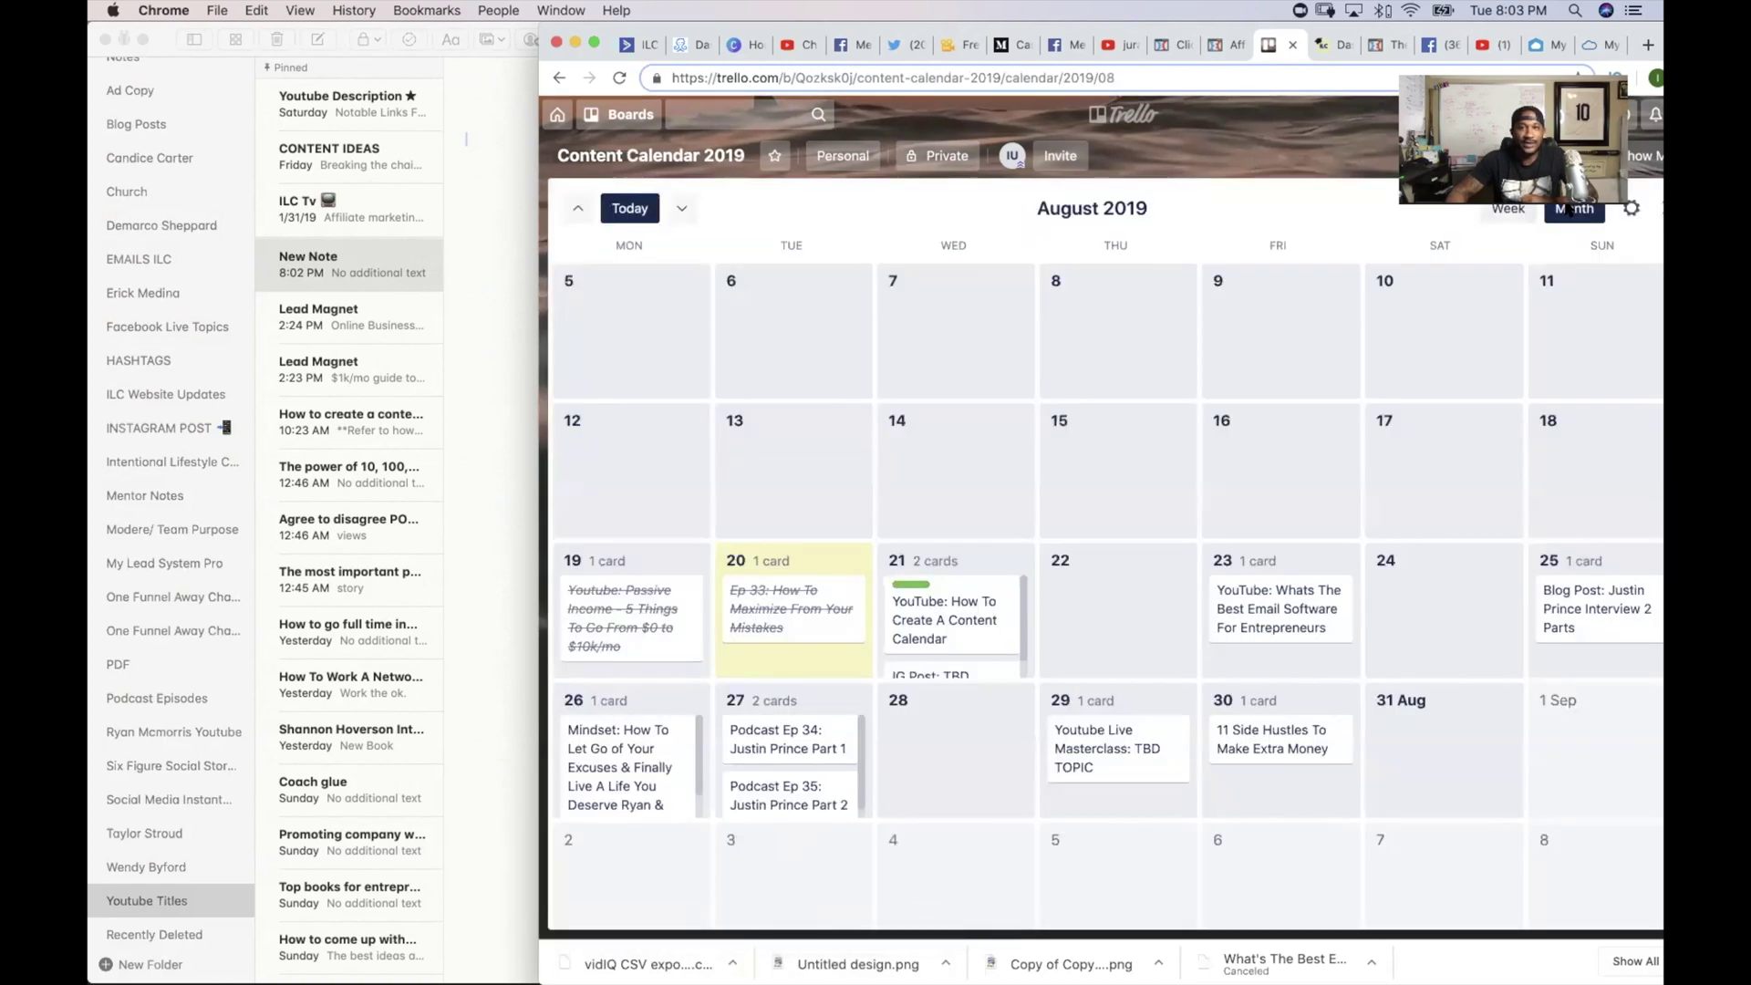
scroll(1216, 389, "down", 5)
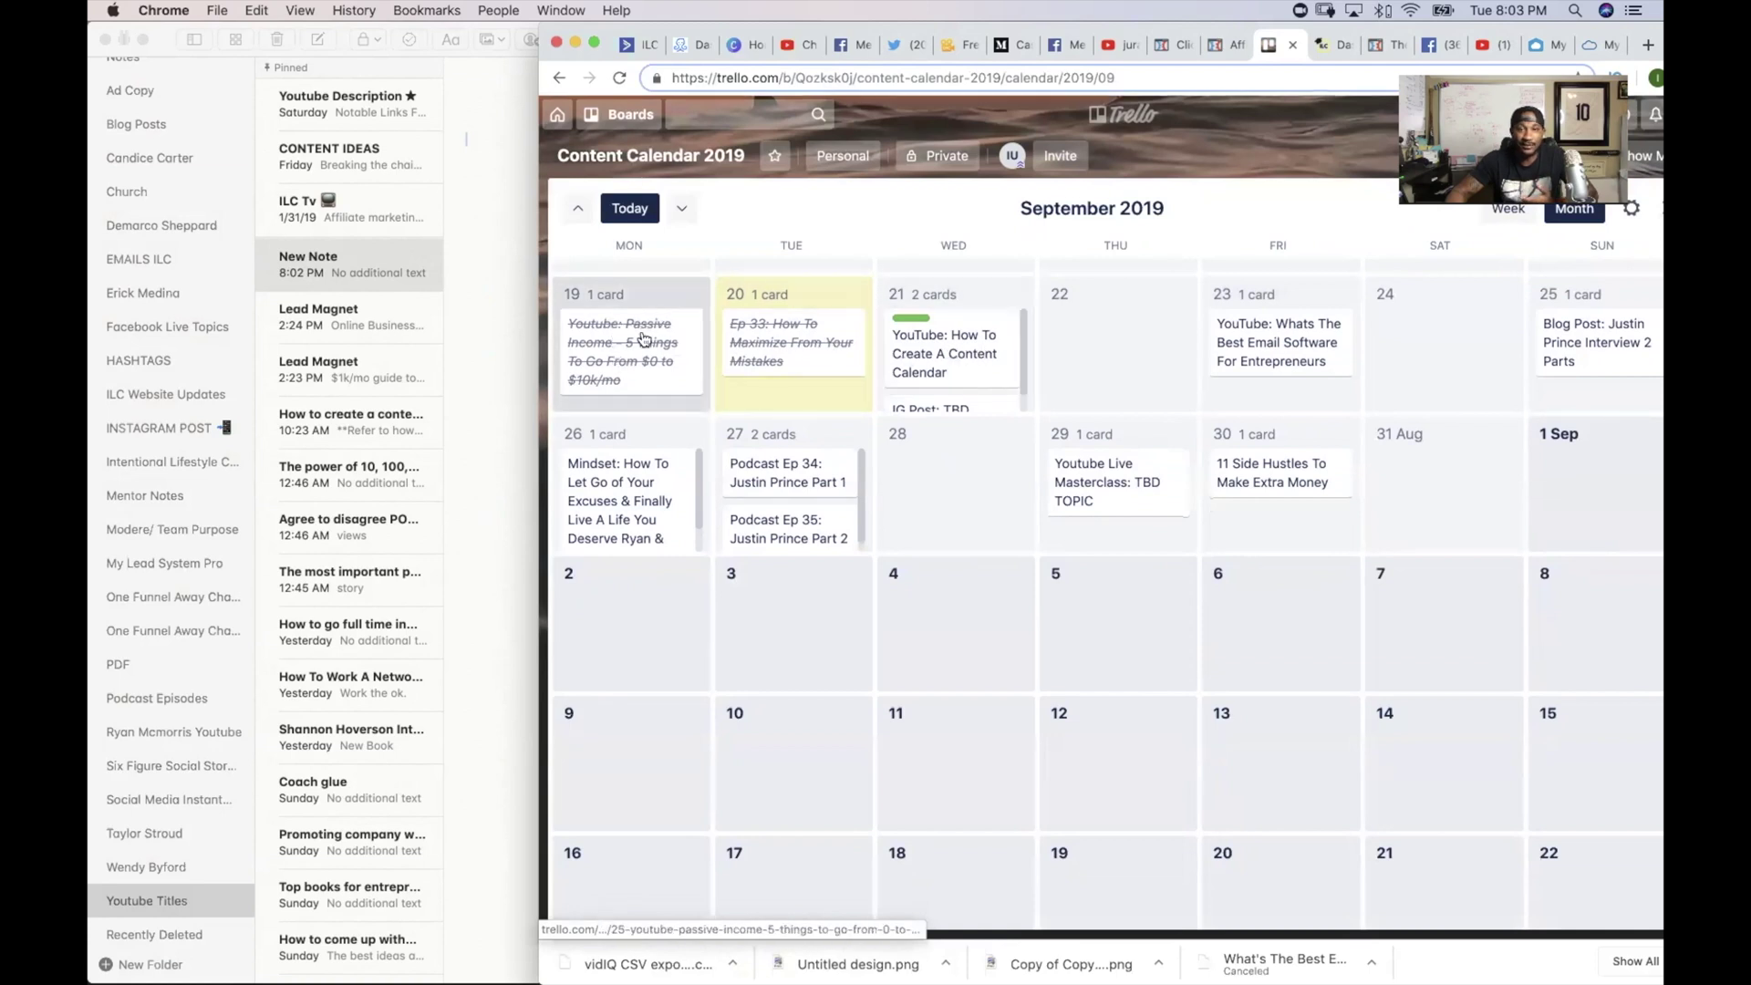
scroll(644, 339, "up", 1)
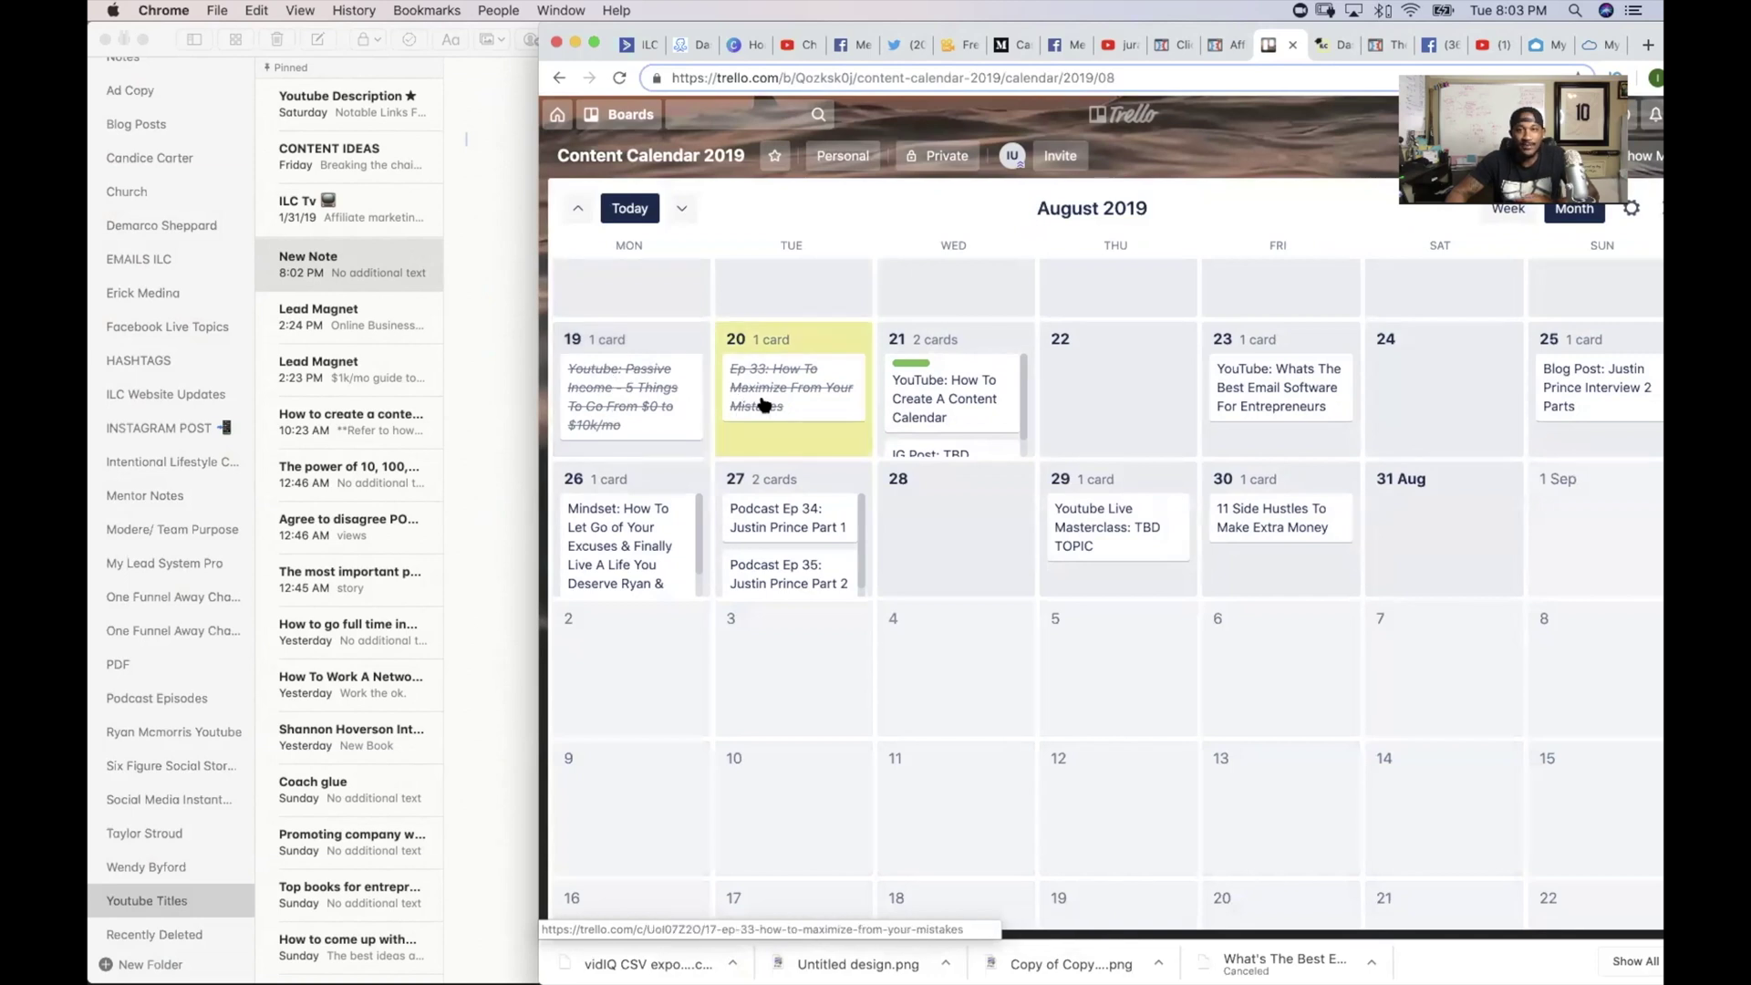
Step: Uncheck all items of the Video Checklist on the "YouTube: How To Create A Content Calendar" card and close it
left_click(928, 394)
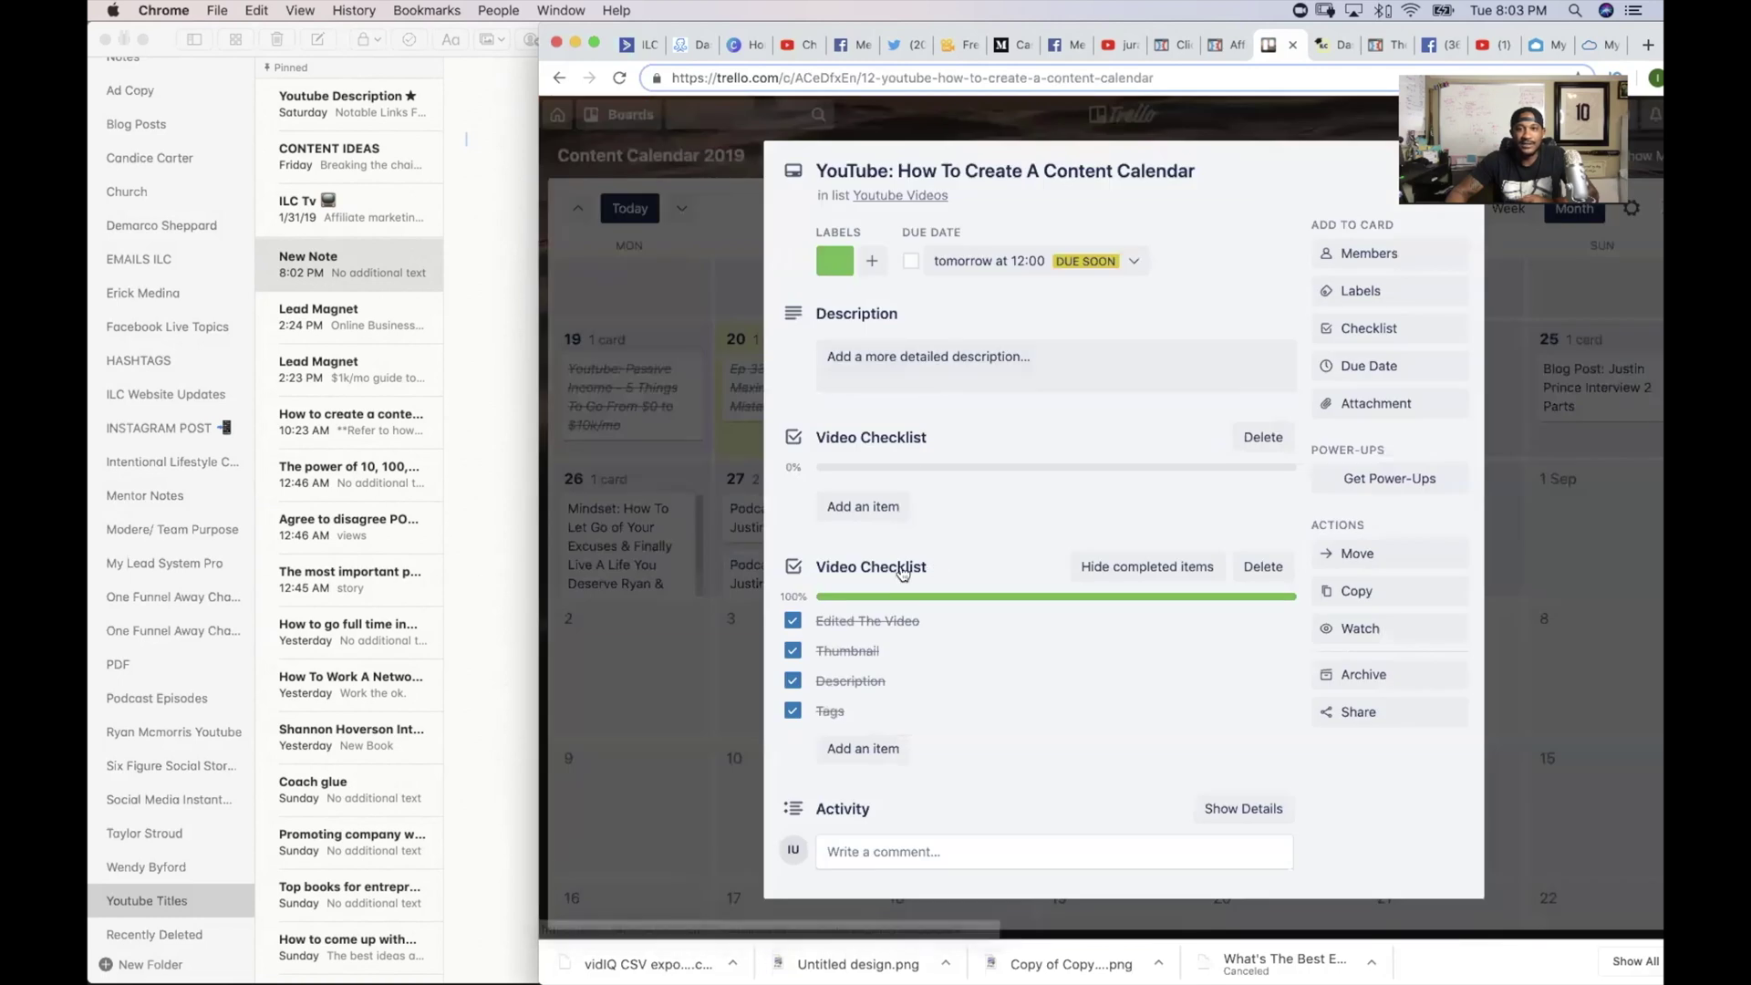
left_click(793, 621)
left_click(792, 650)
left_click(792, 681)
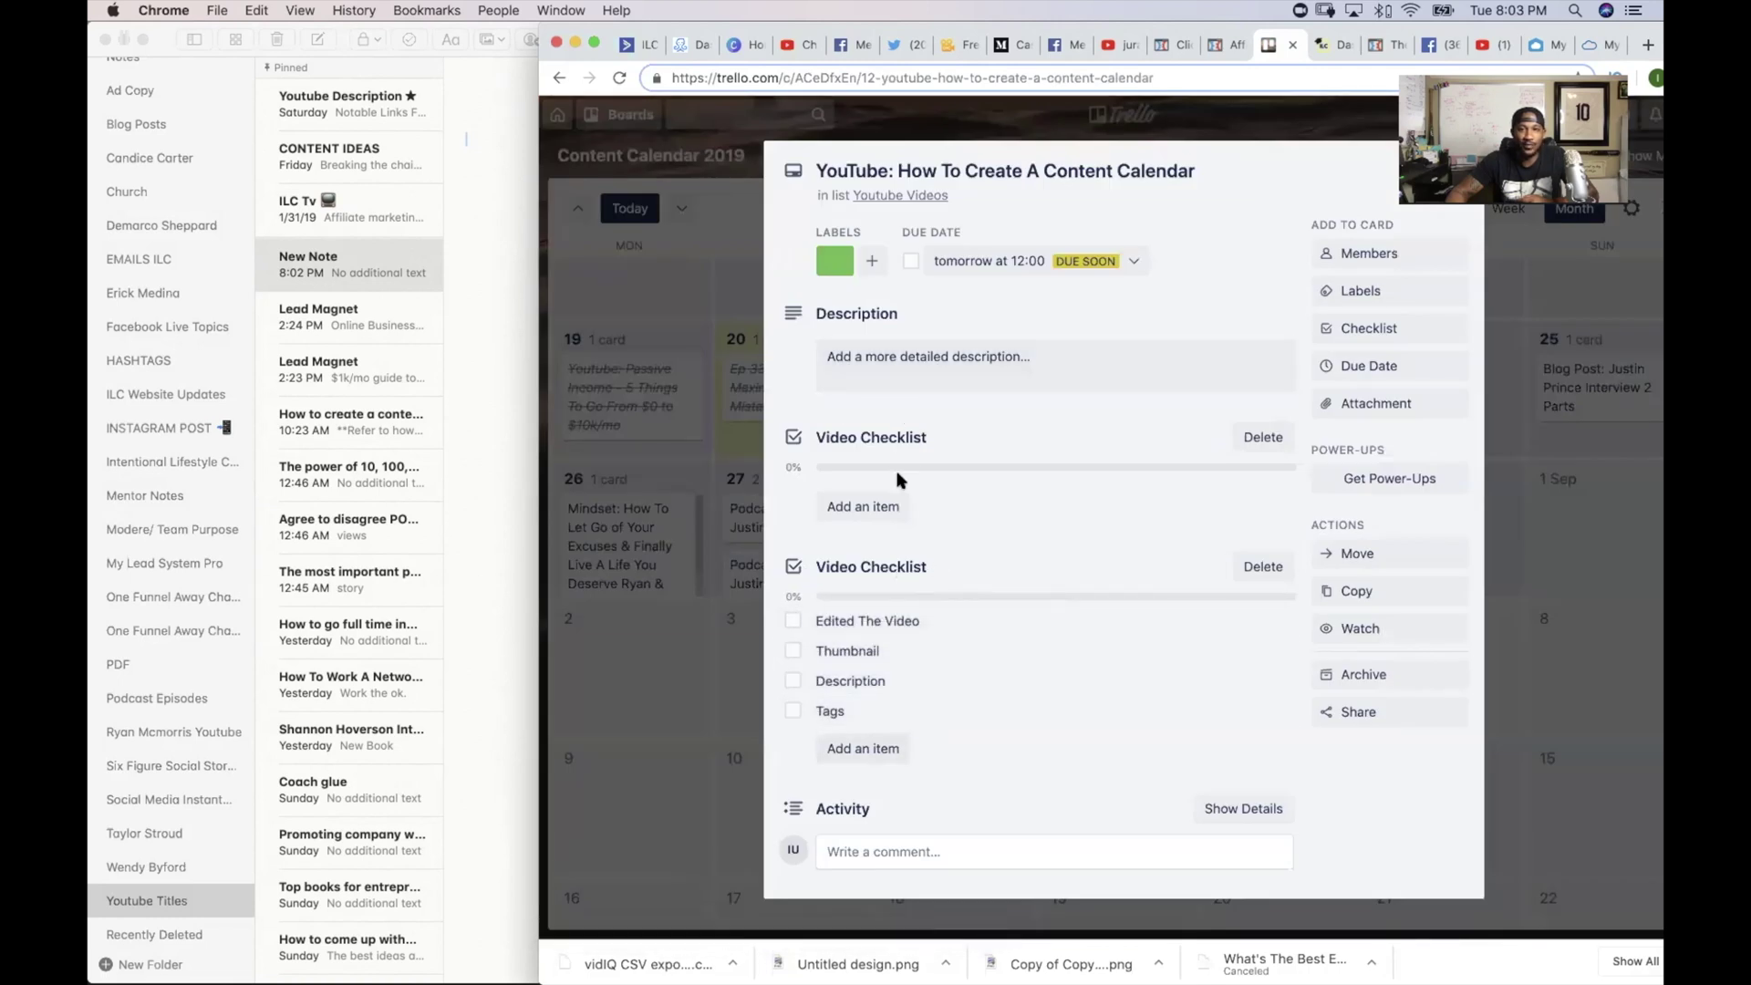
left_click(1460, 159)
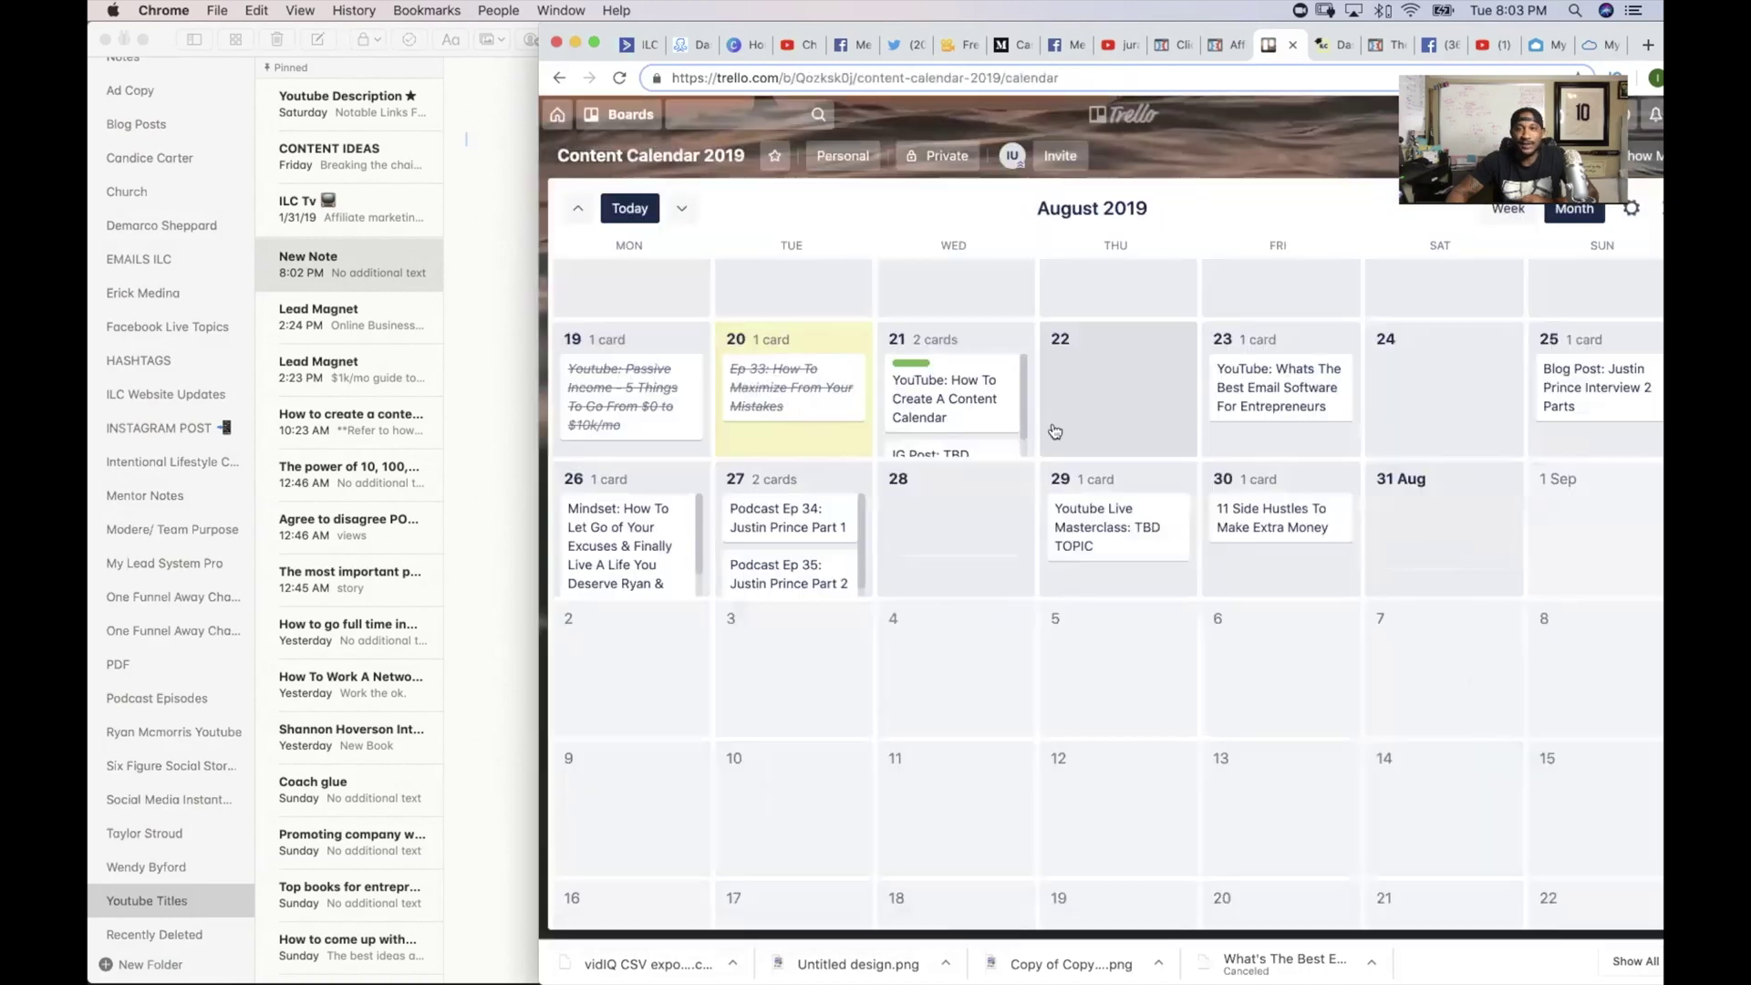
Step: Open the "IG Post: TBD" card under 21 August, examine its attachment and comment, and close it
scroll(967, 451, "down", 1)
left_click(960, 443)
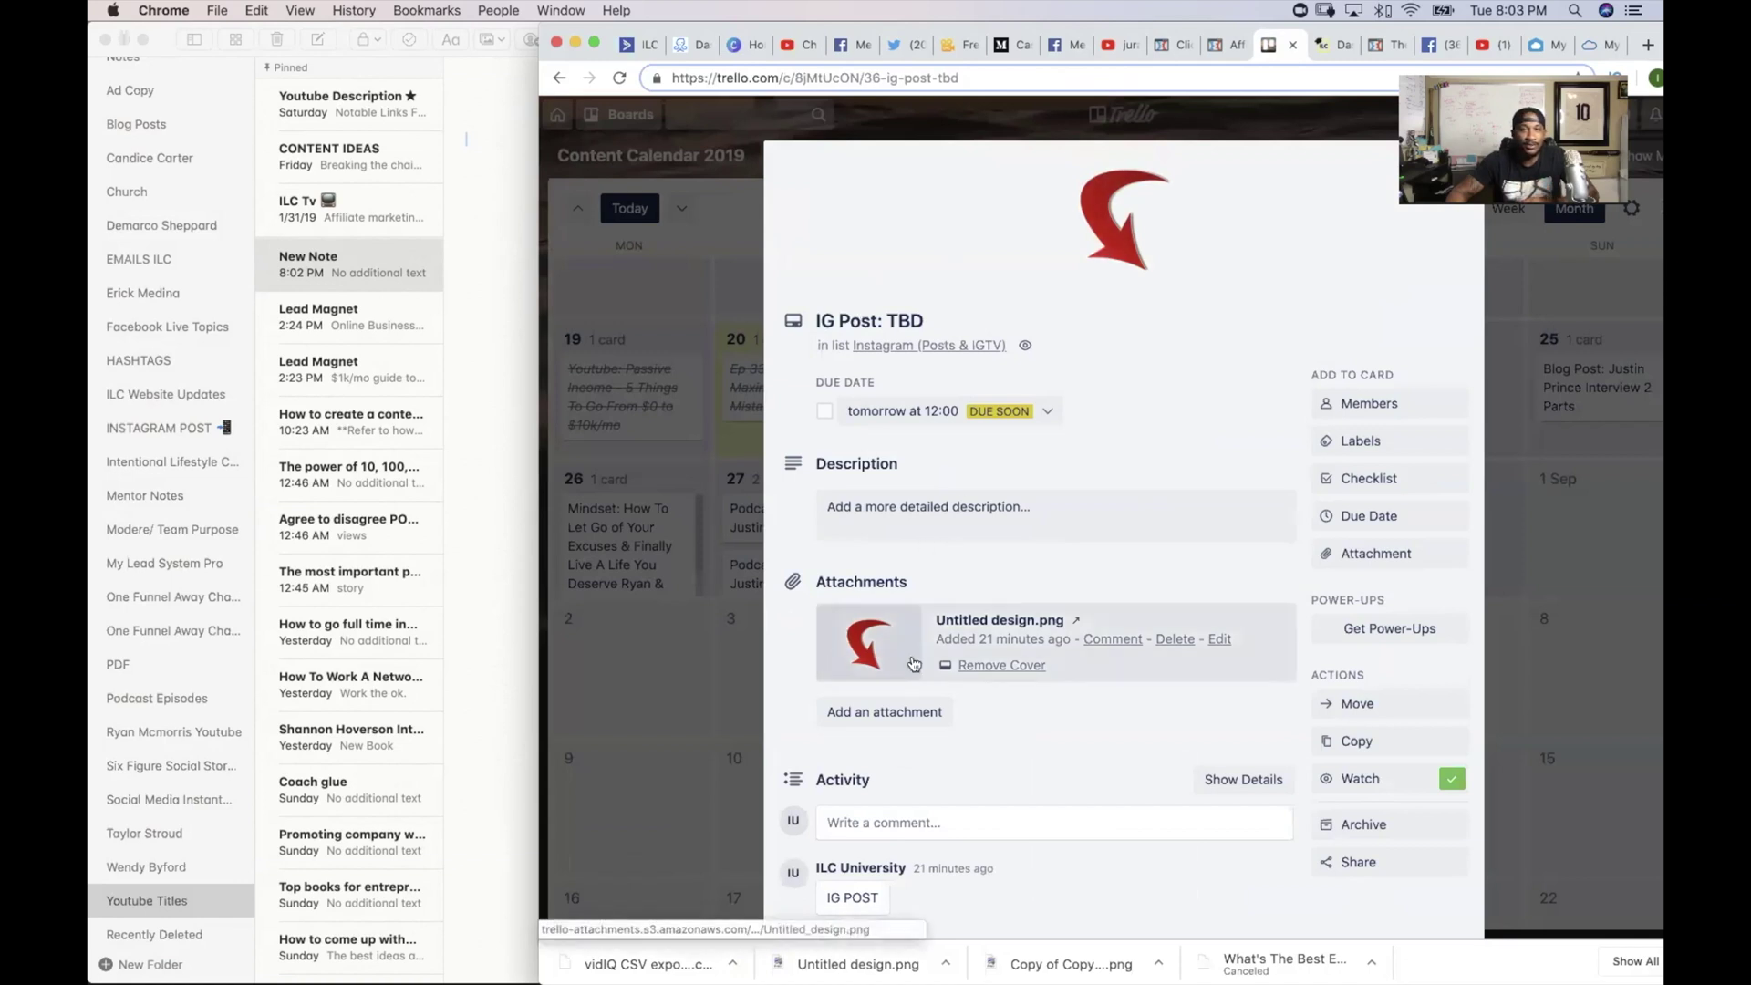
scroll(906, 721, "down", 3)
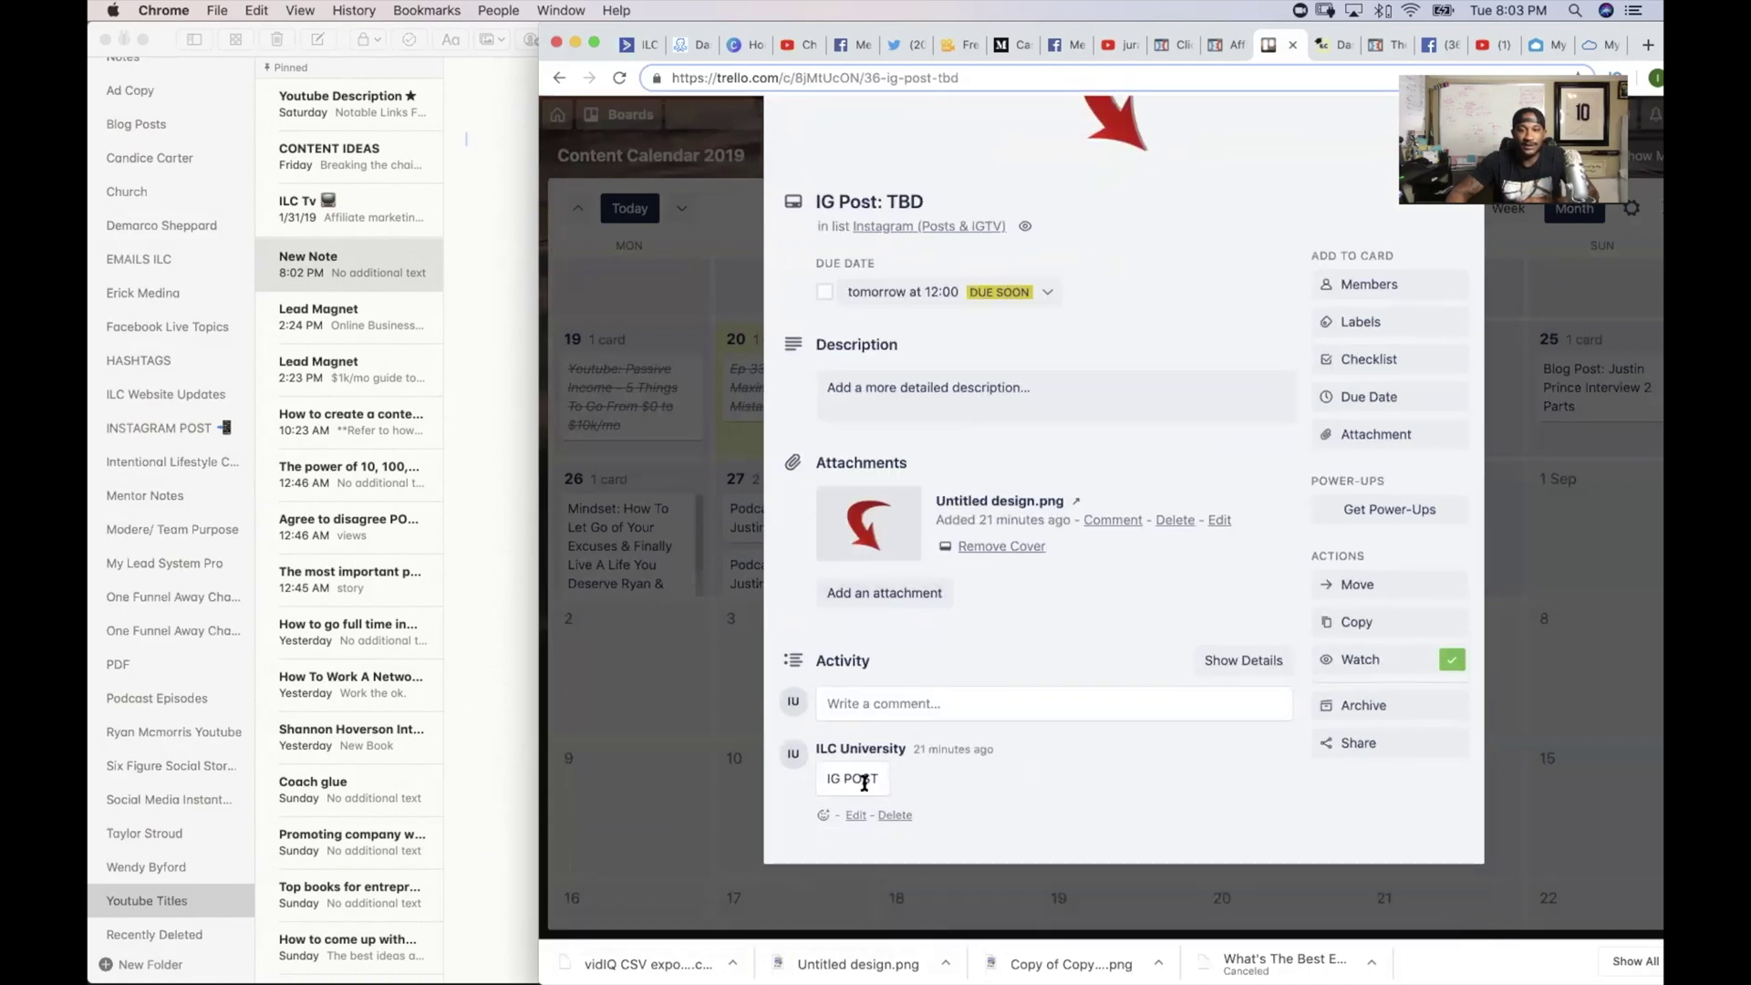
scroll(1464, 212, "up", 3)
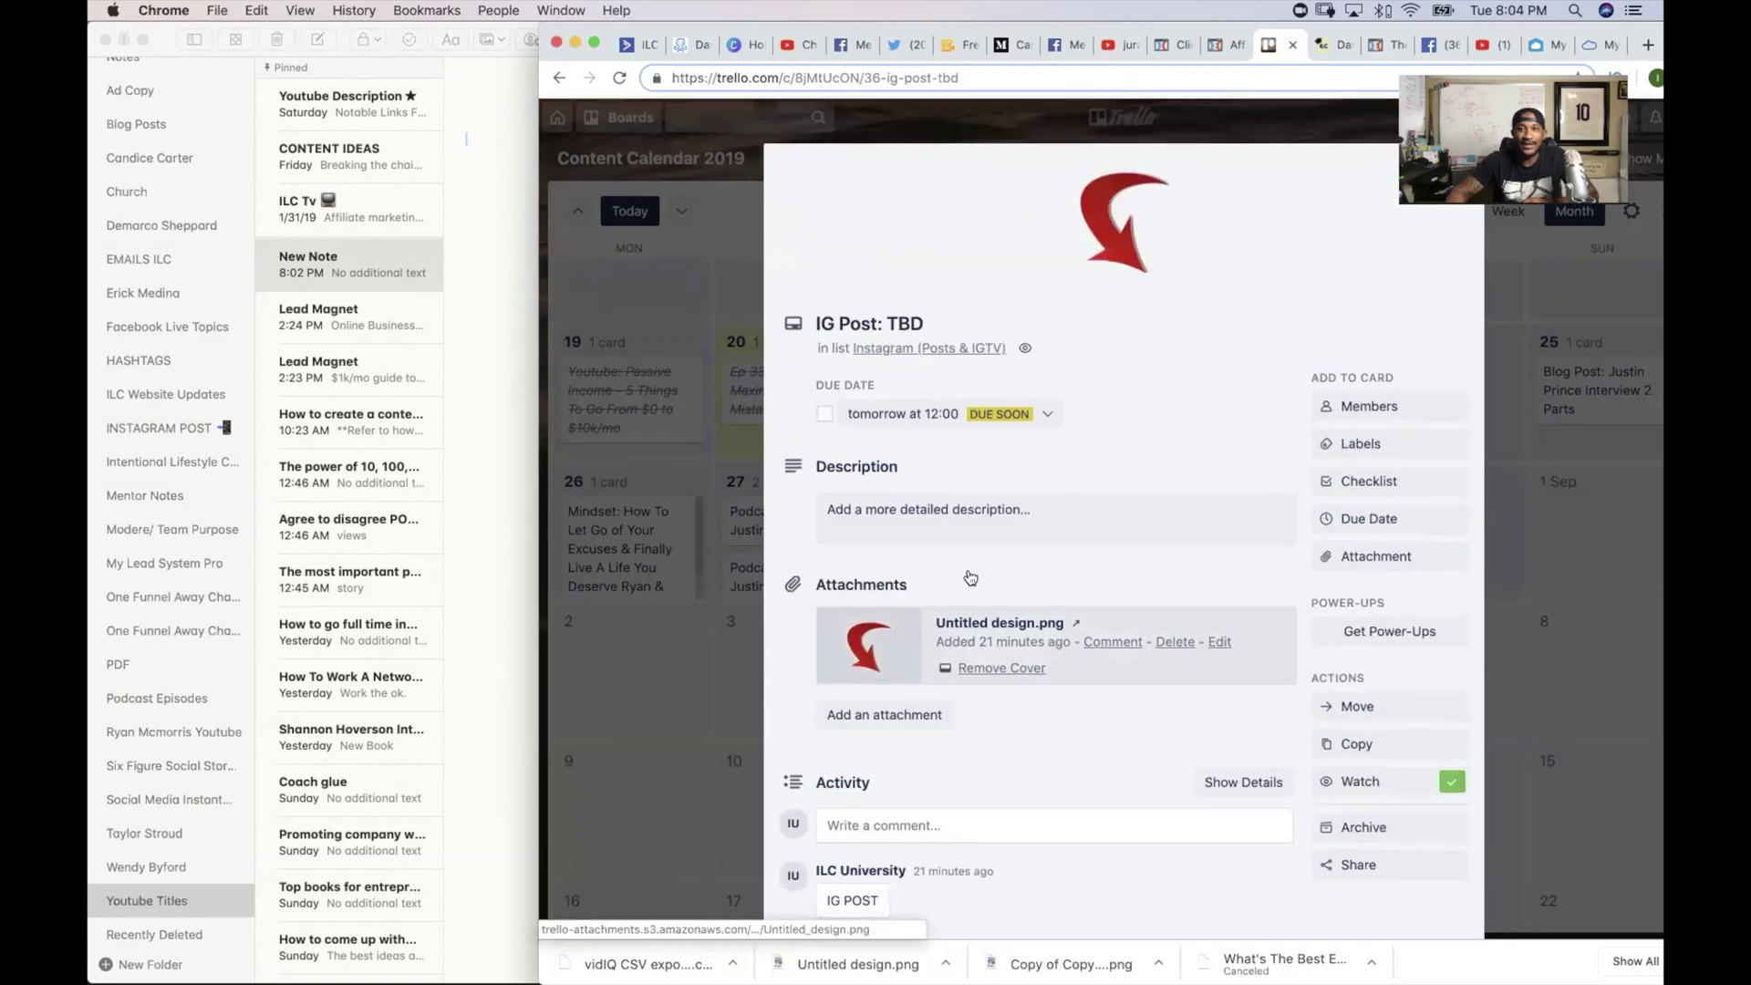
left_click(1464, 212)
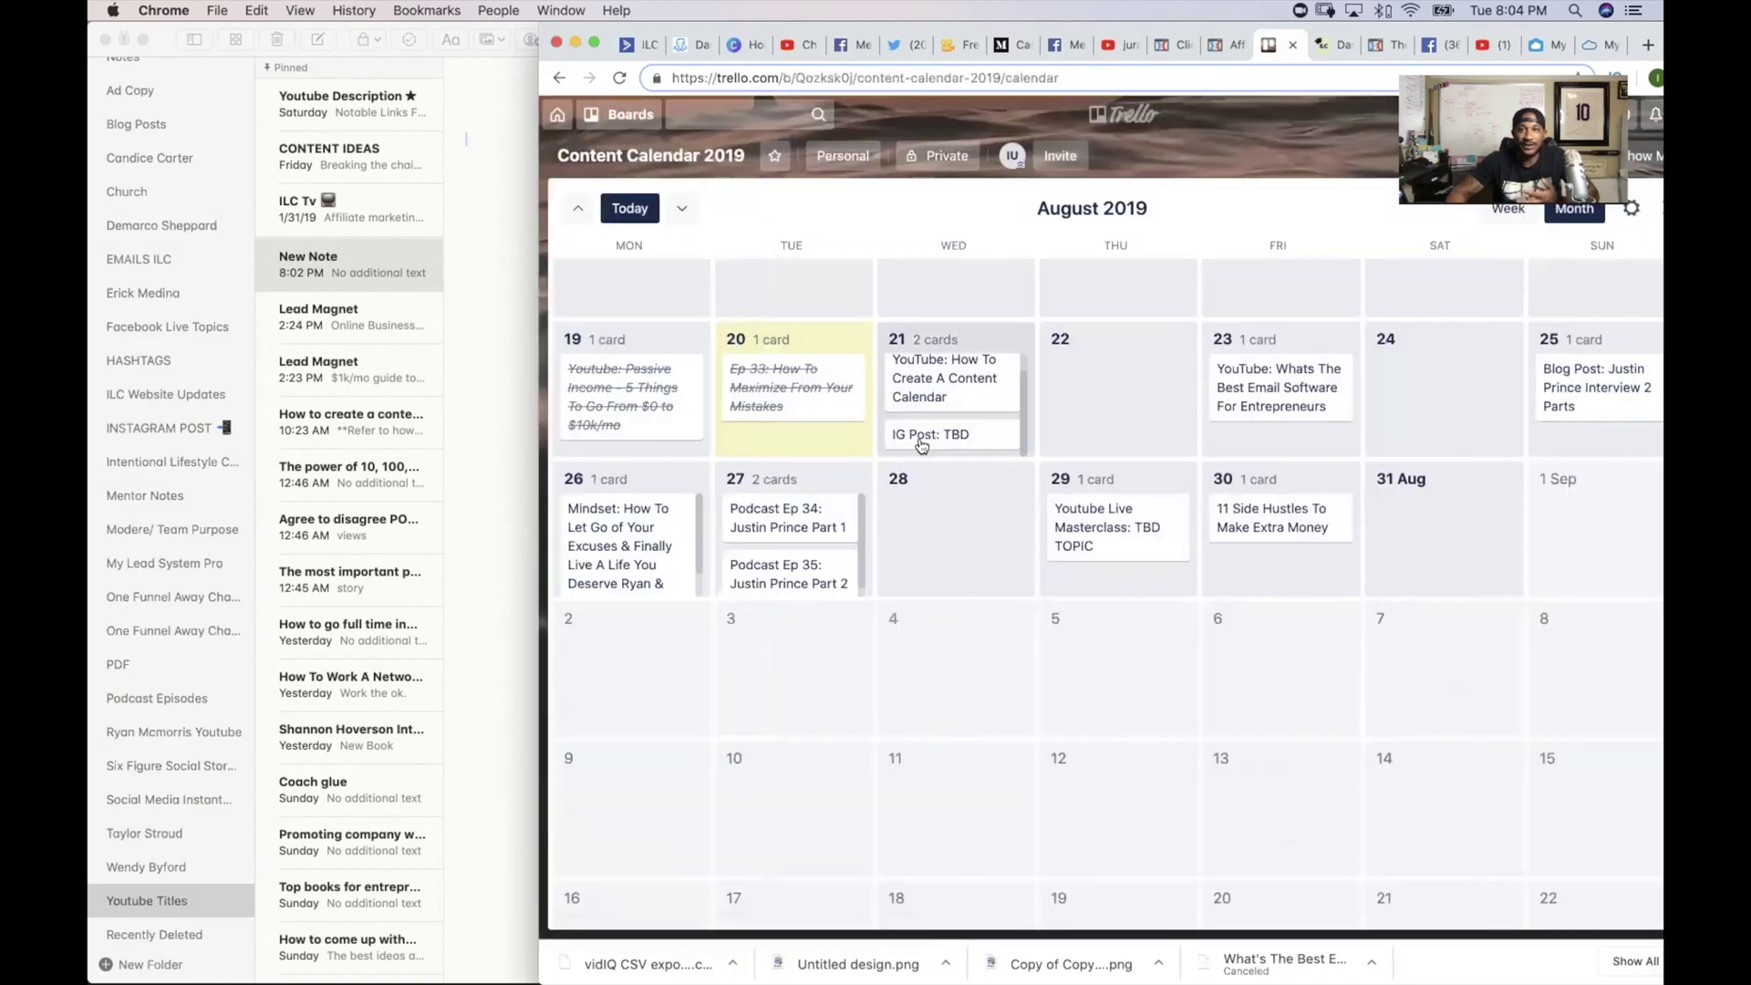
Step: Reopen the "IG Post: TBD" card from 21 August in the calendar
scroll(923, 436, "up", 2)
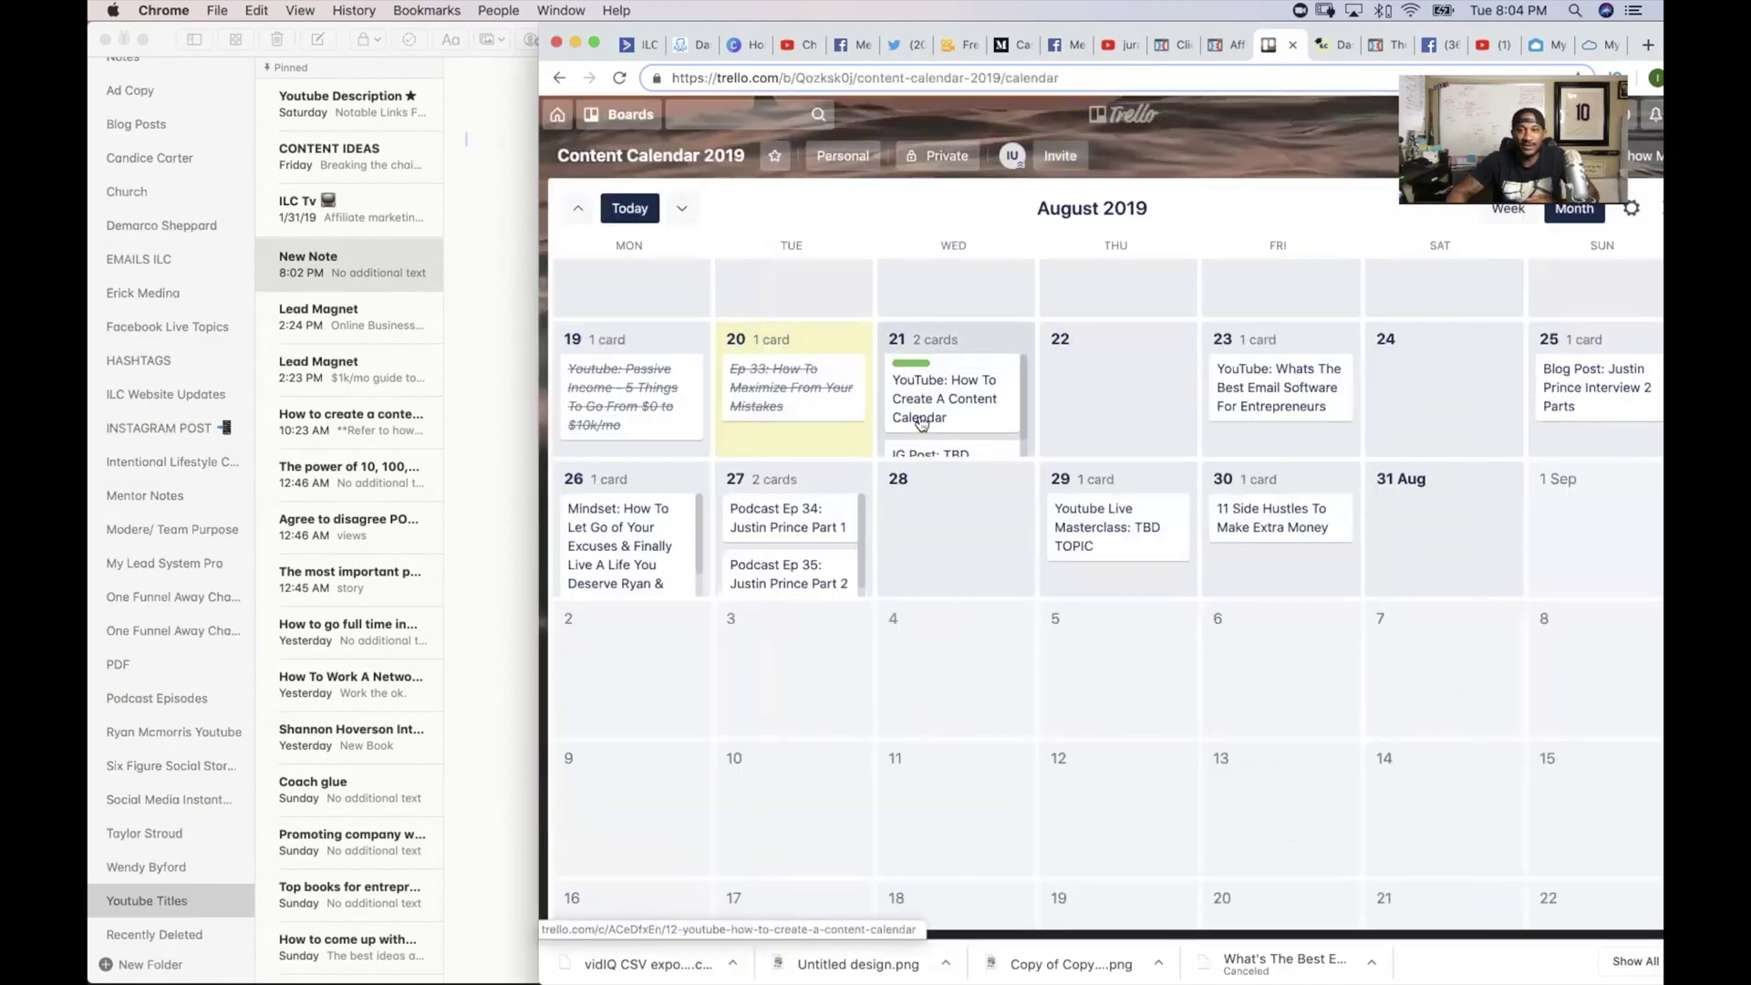
scroll(926, 421, "down", 2)
left_click(926, 439)
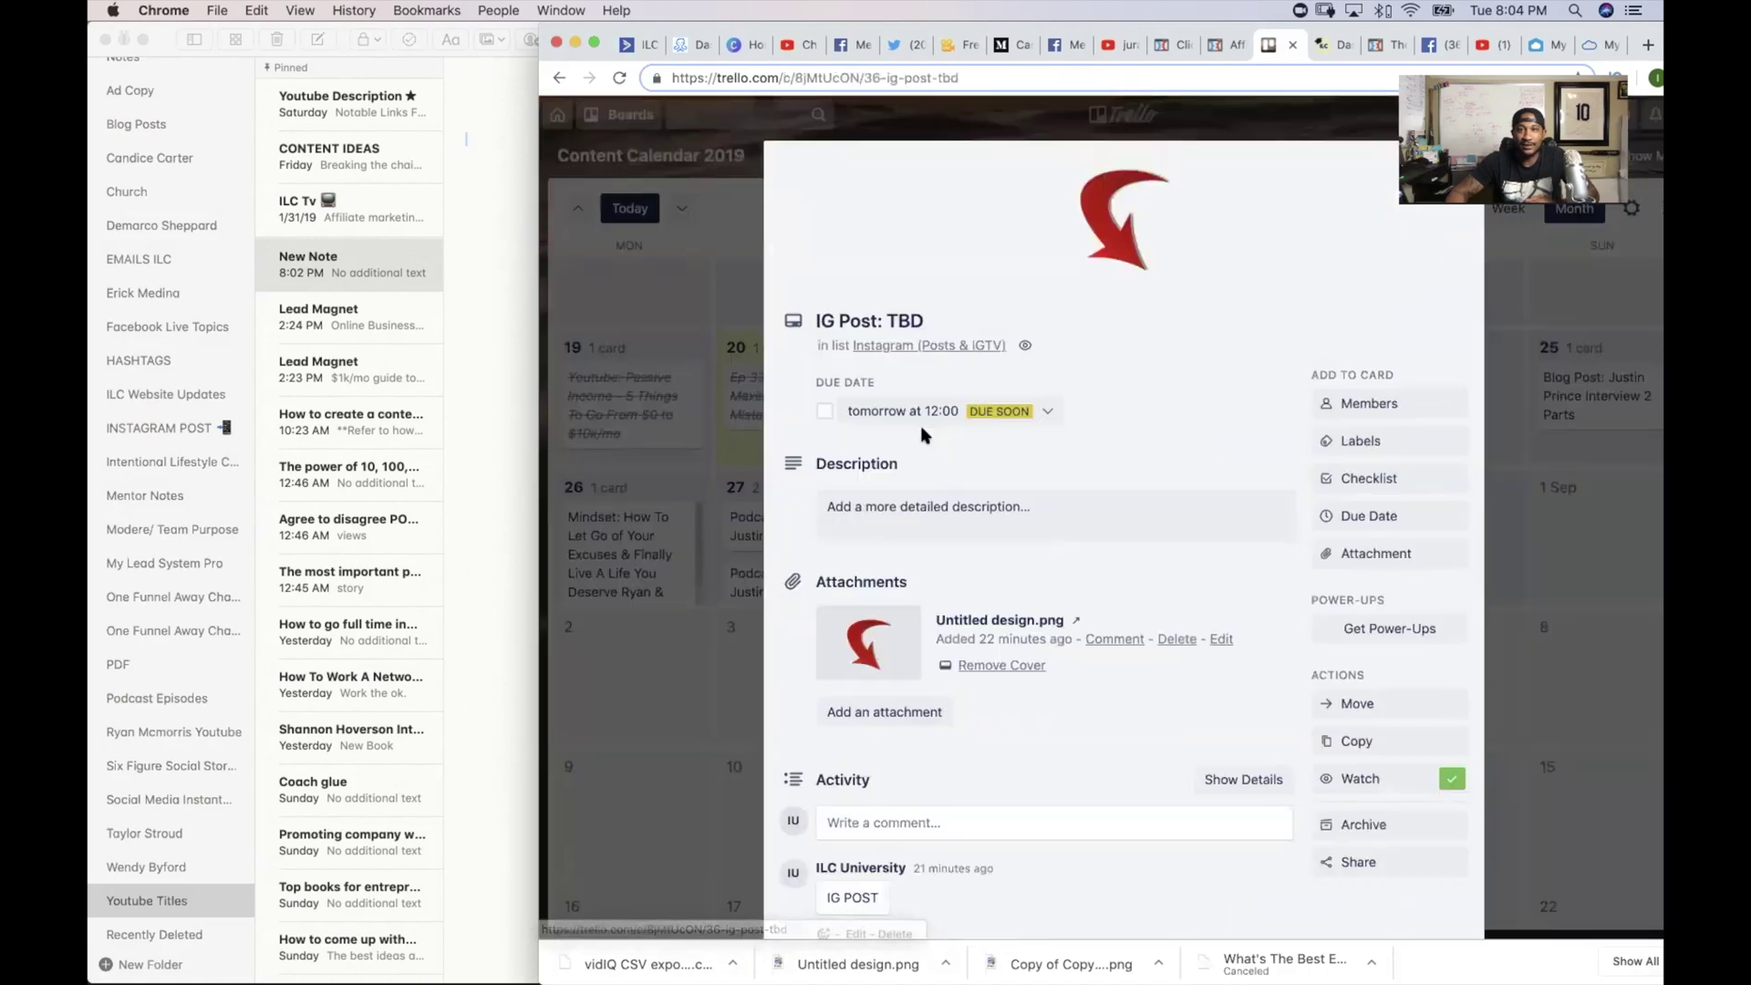
left_click(942, 415)
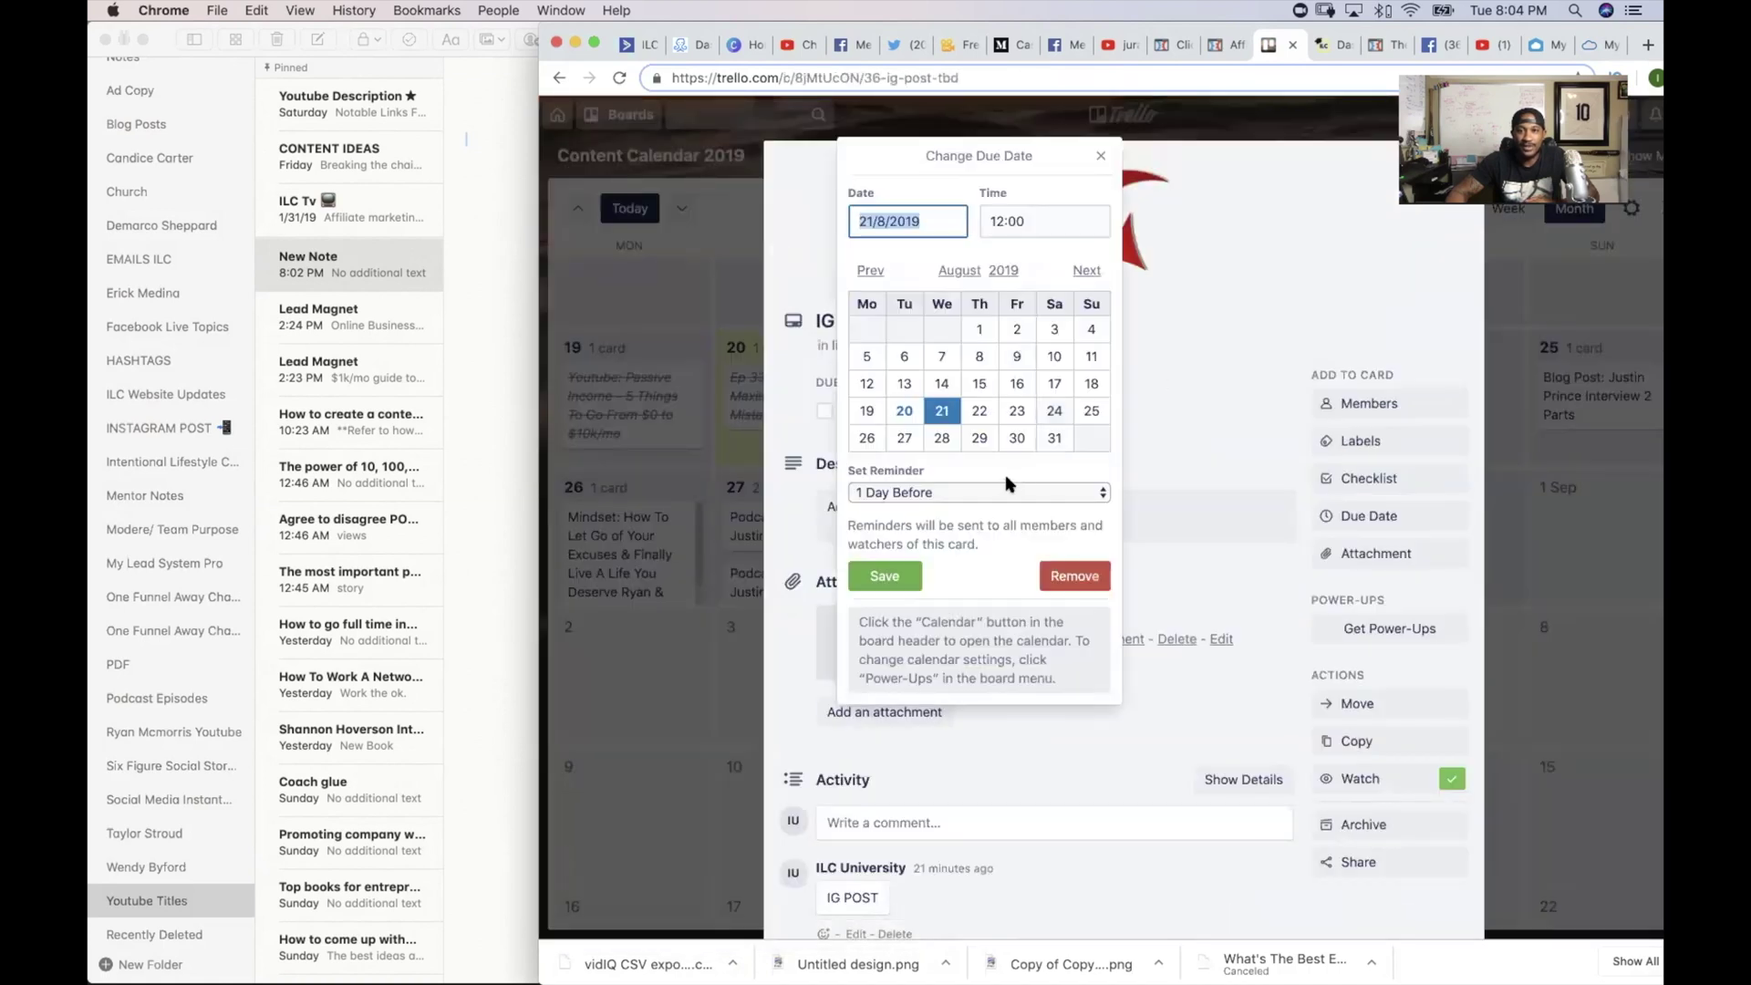
double_click(1044, 219)
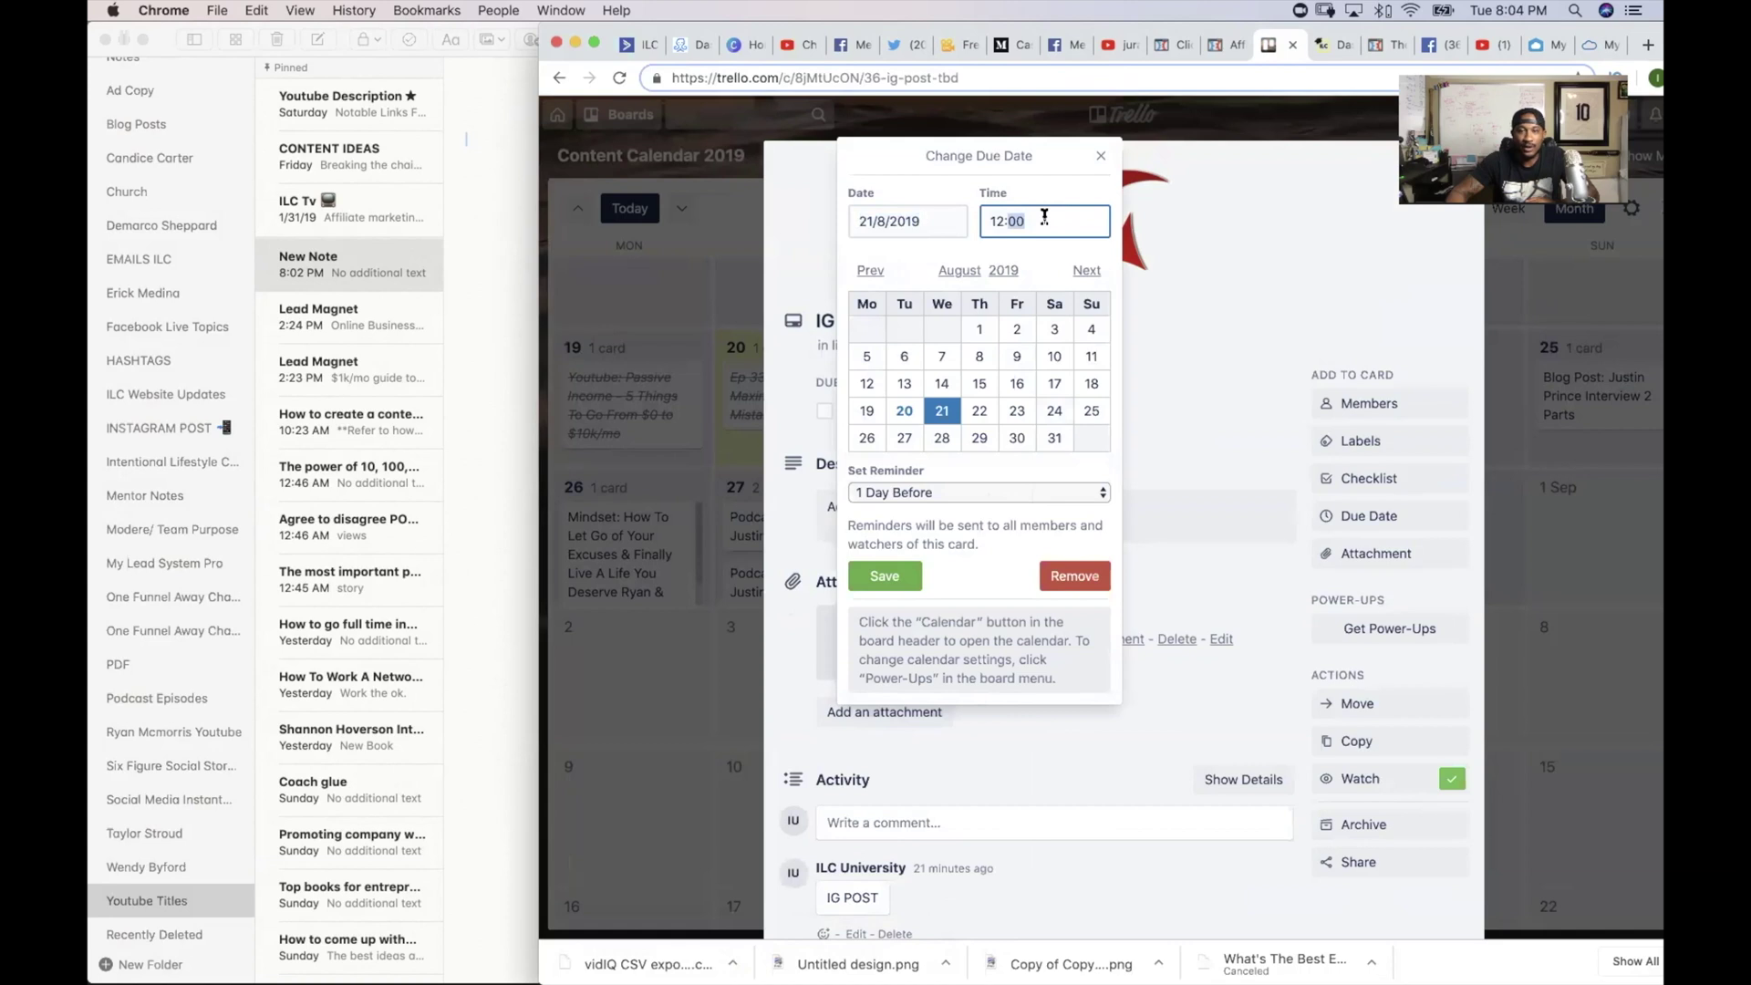
type("300")
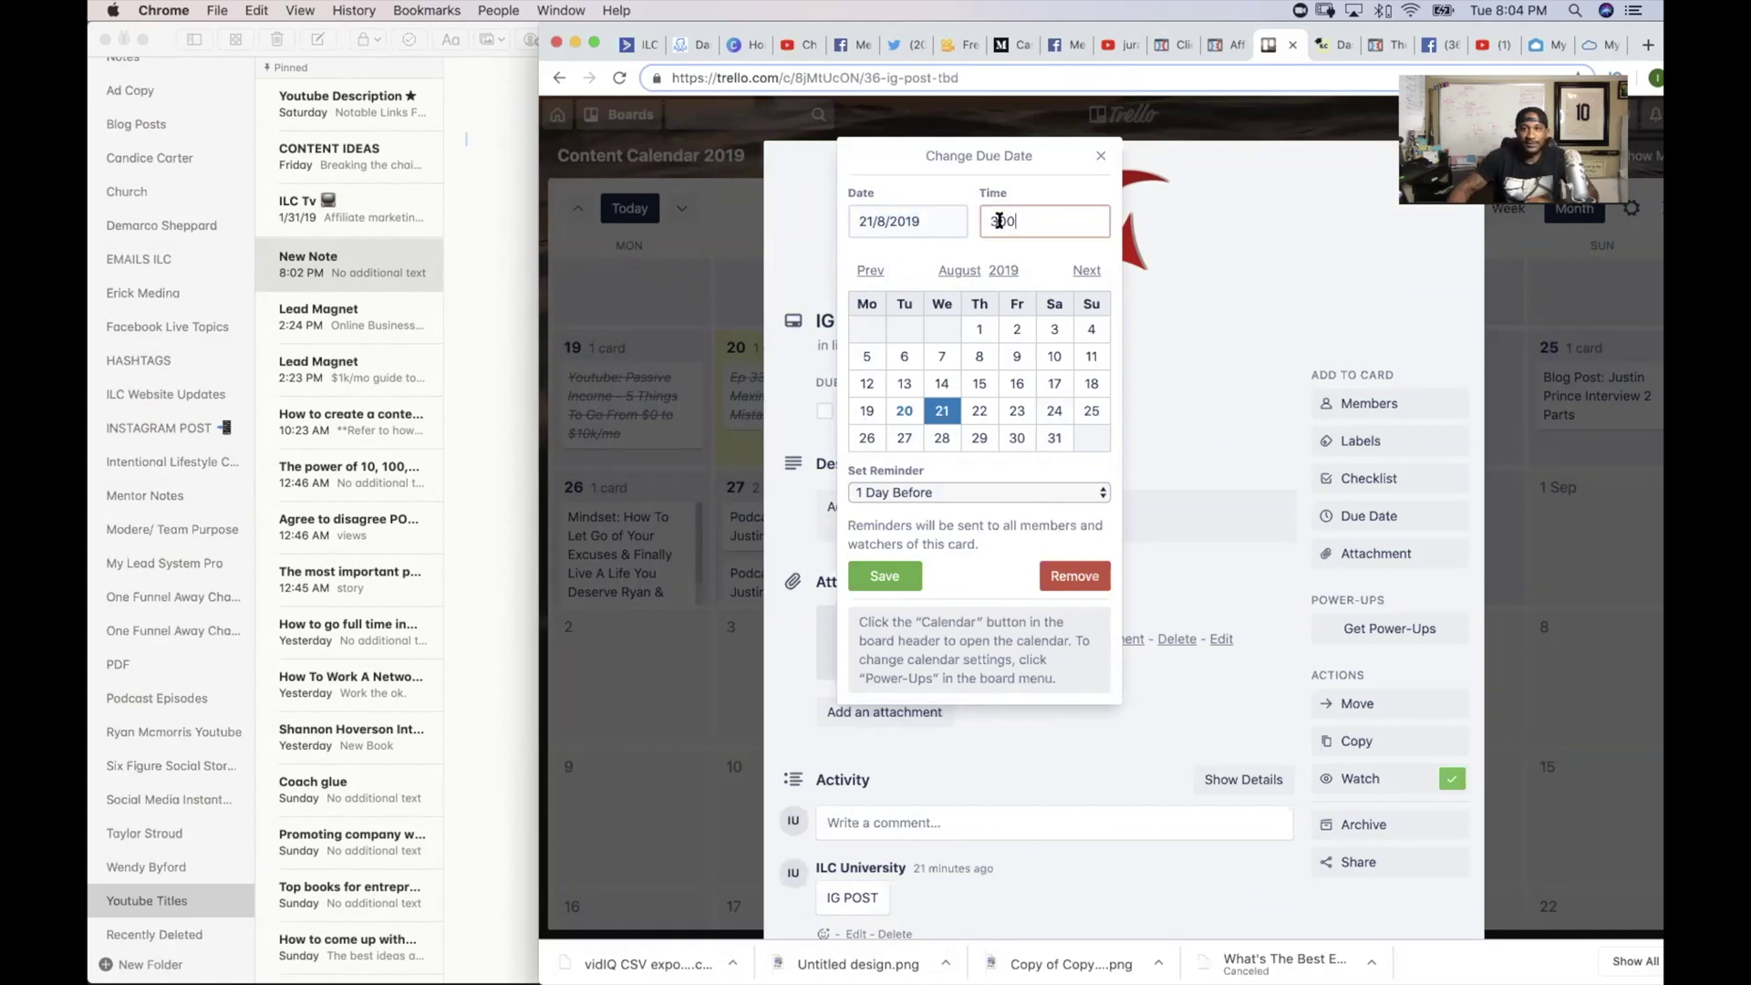
key("Escape")
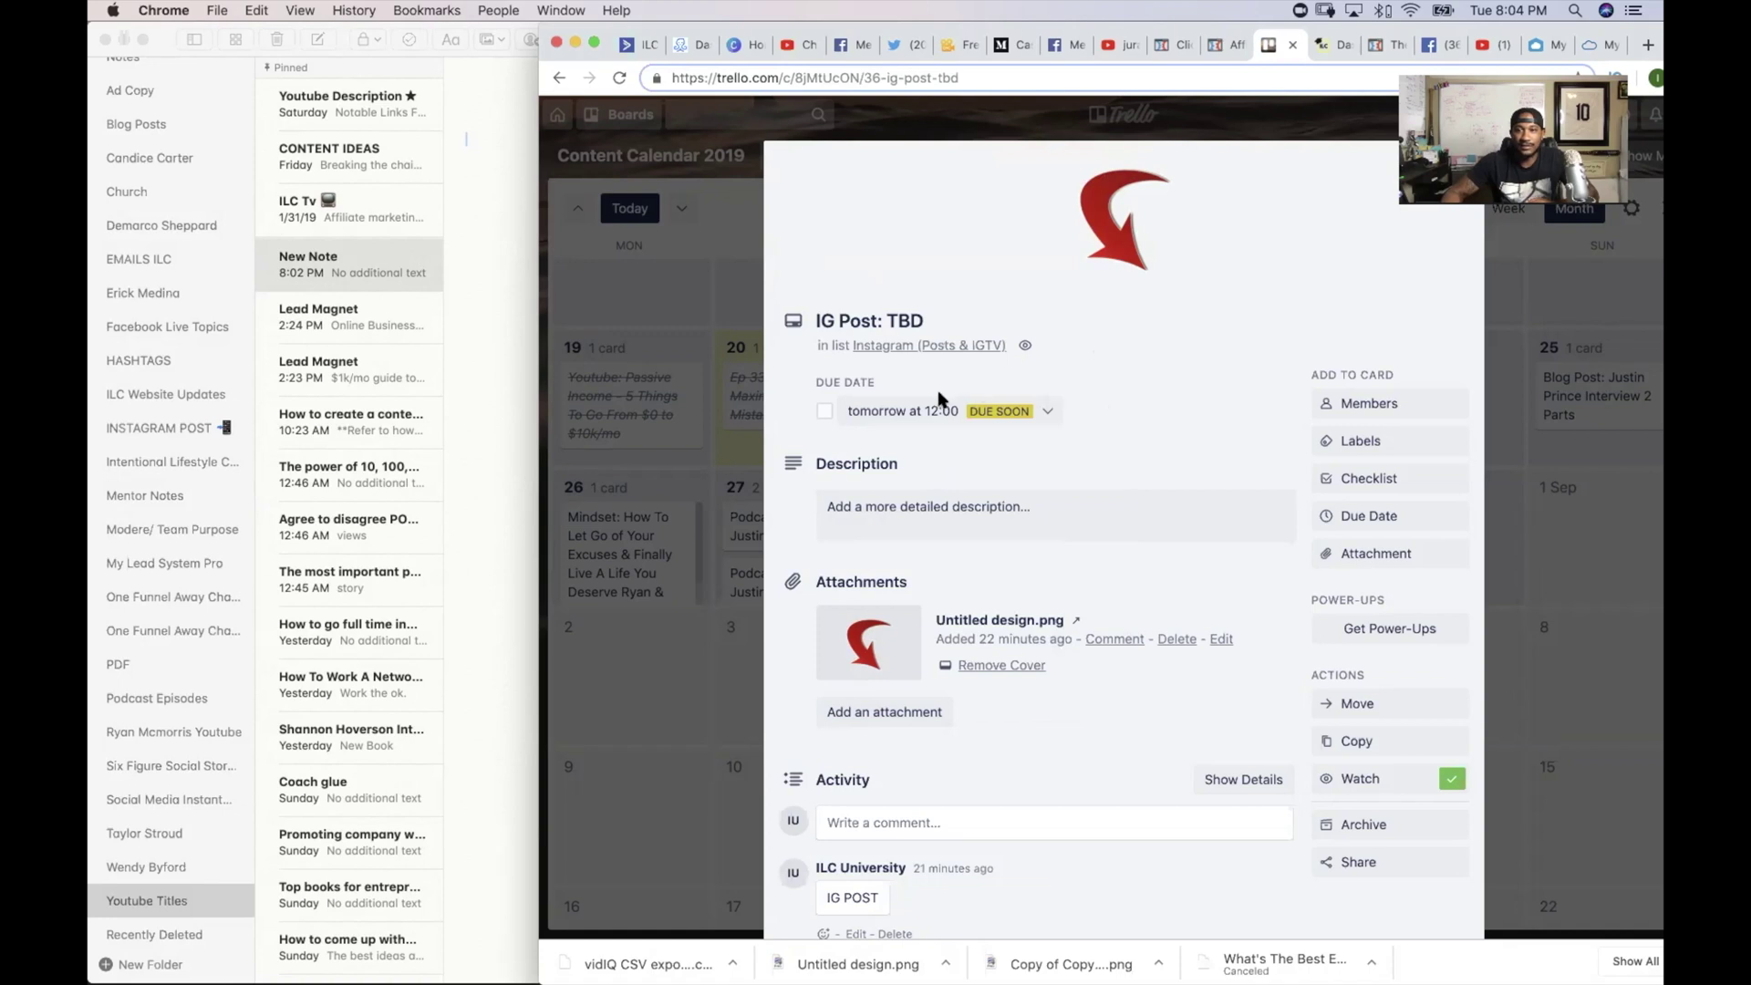
Step: Set the due time of the "IG Post: TBD" card to 3:00, save it, and close the card
left_click(931, 418)
key("Tab")
type("3:00")
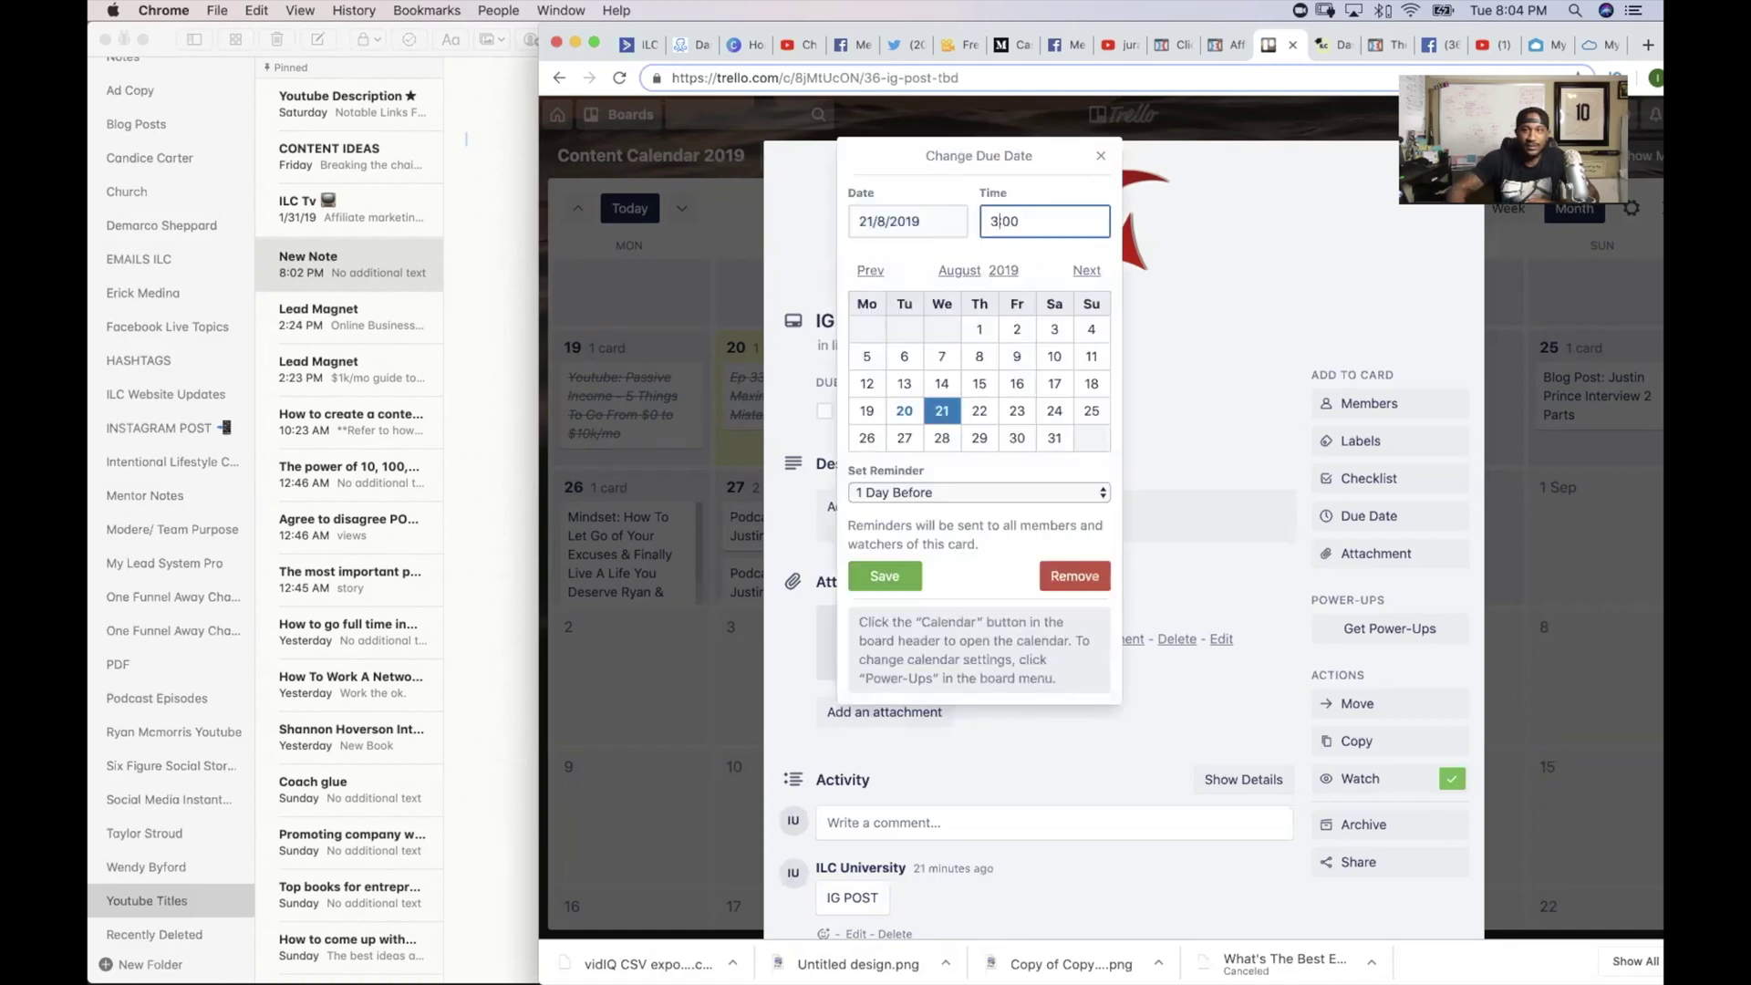
left_click(885, 576)
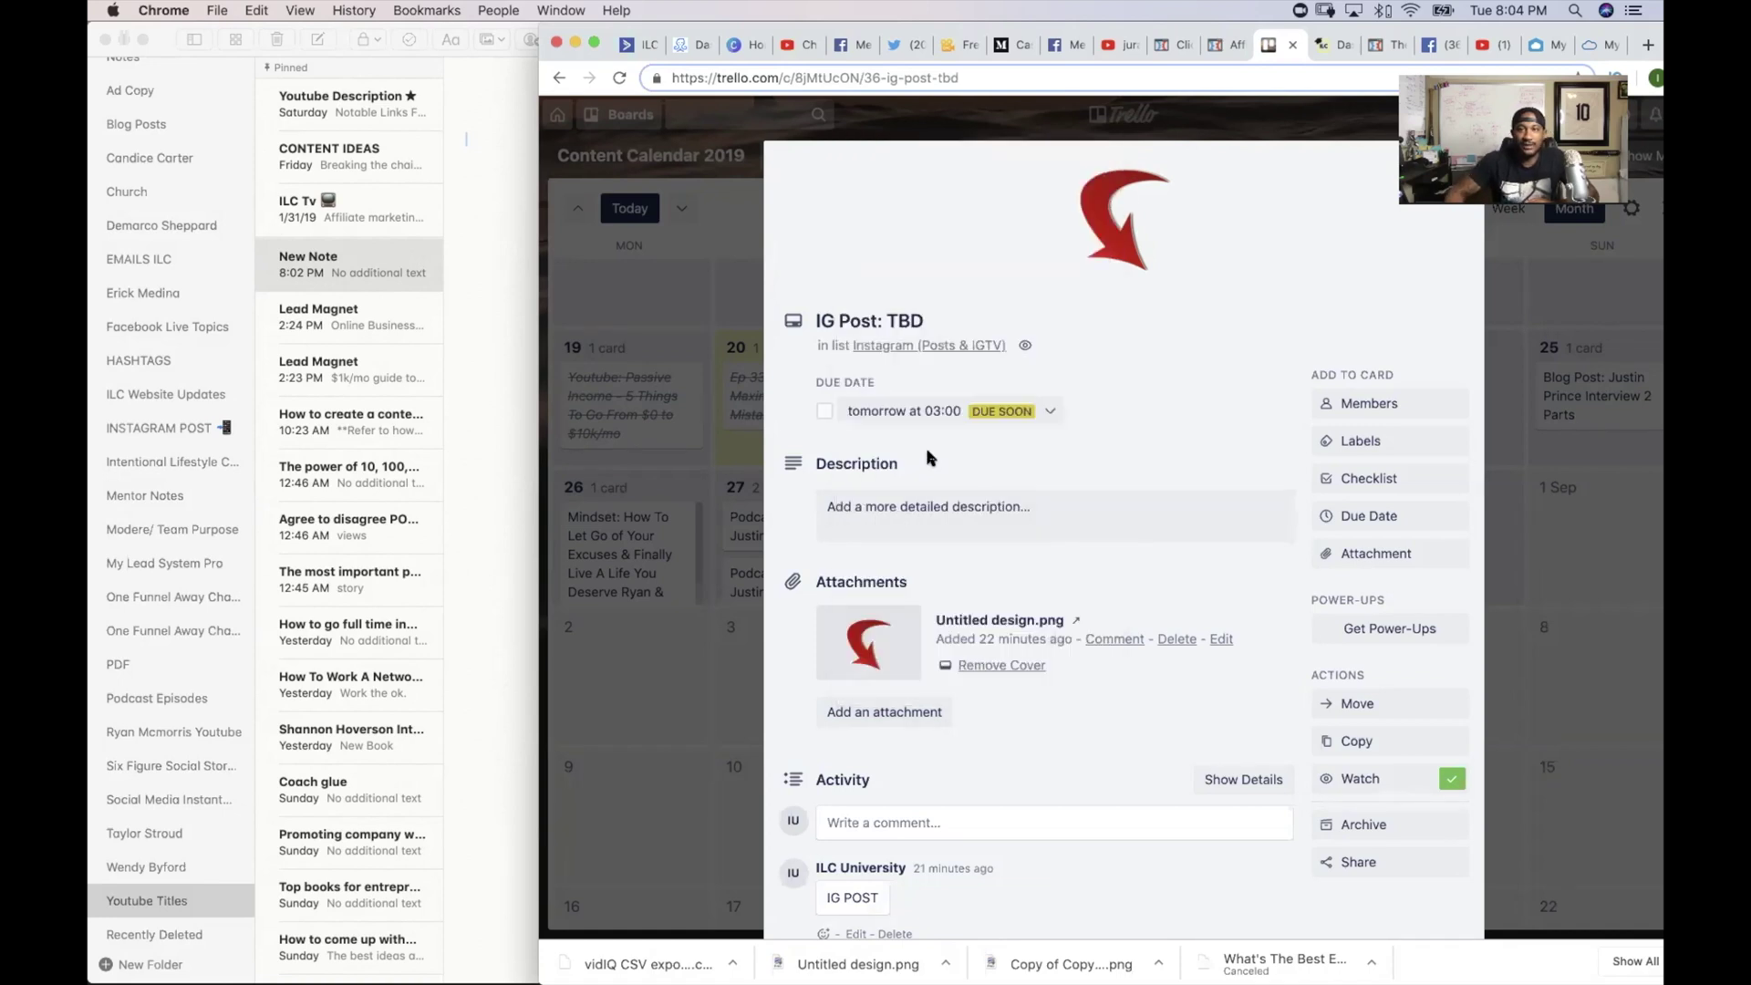
scroll(1341, 664, "down", 4)
scroll(1340, 664, "up", 4)
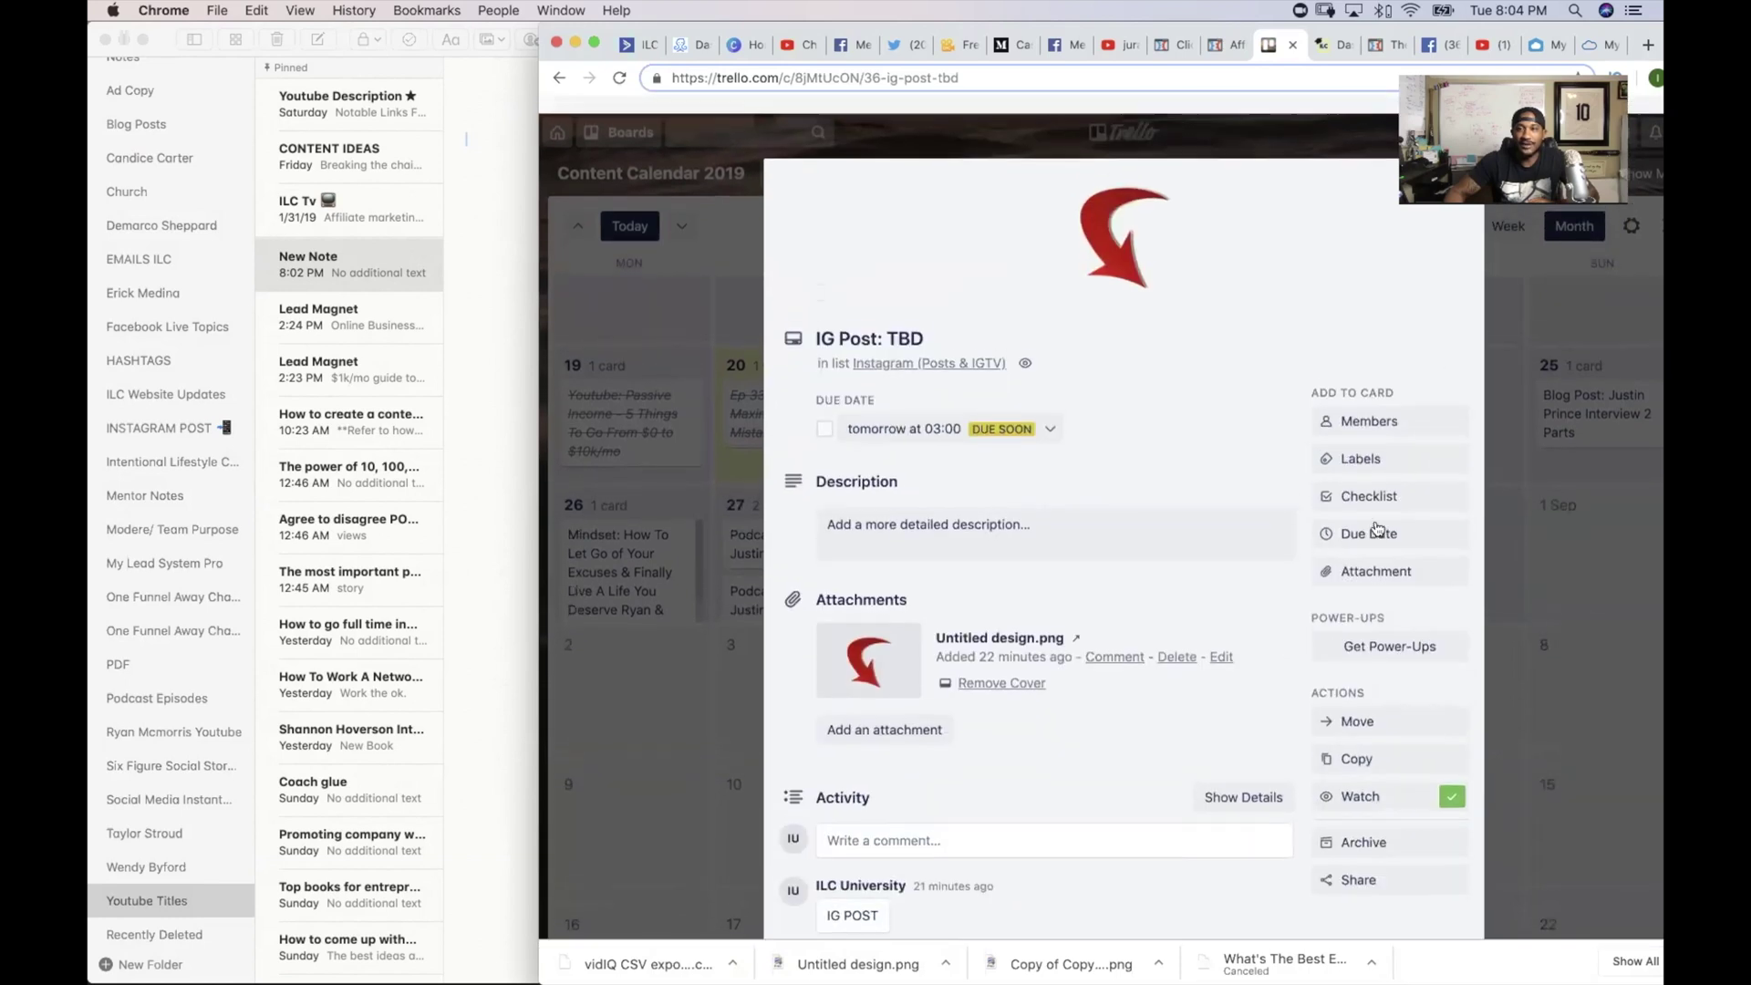
key("Escape")
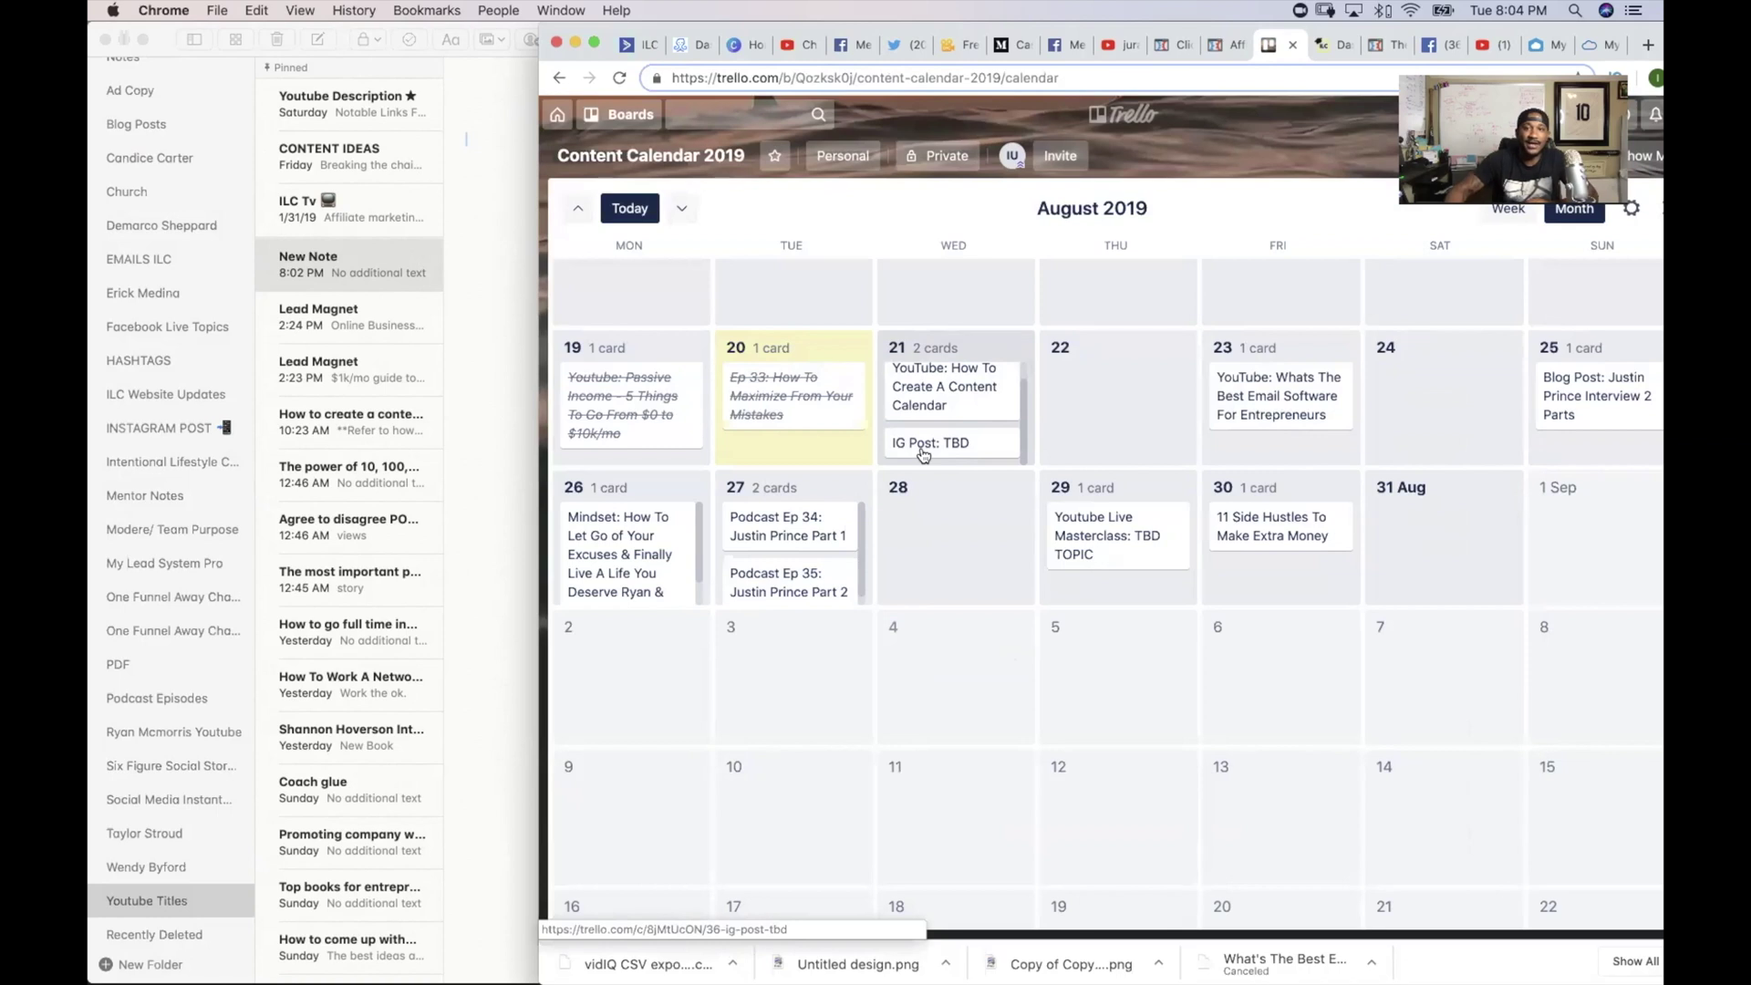
Step: Return to the board's lists and place the Instagram (Posts & IGTV) list directly between Podcast Episodes and Blog Posts
key("Escape")
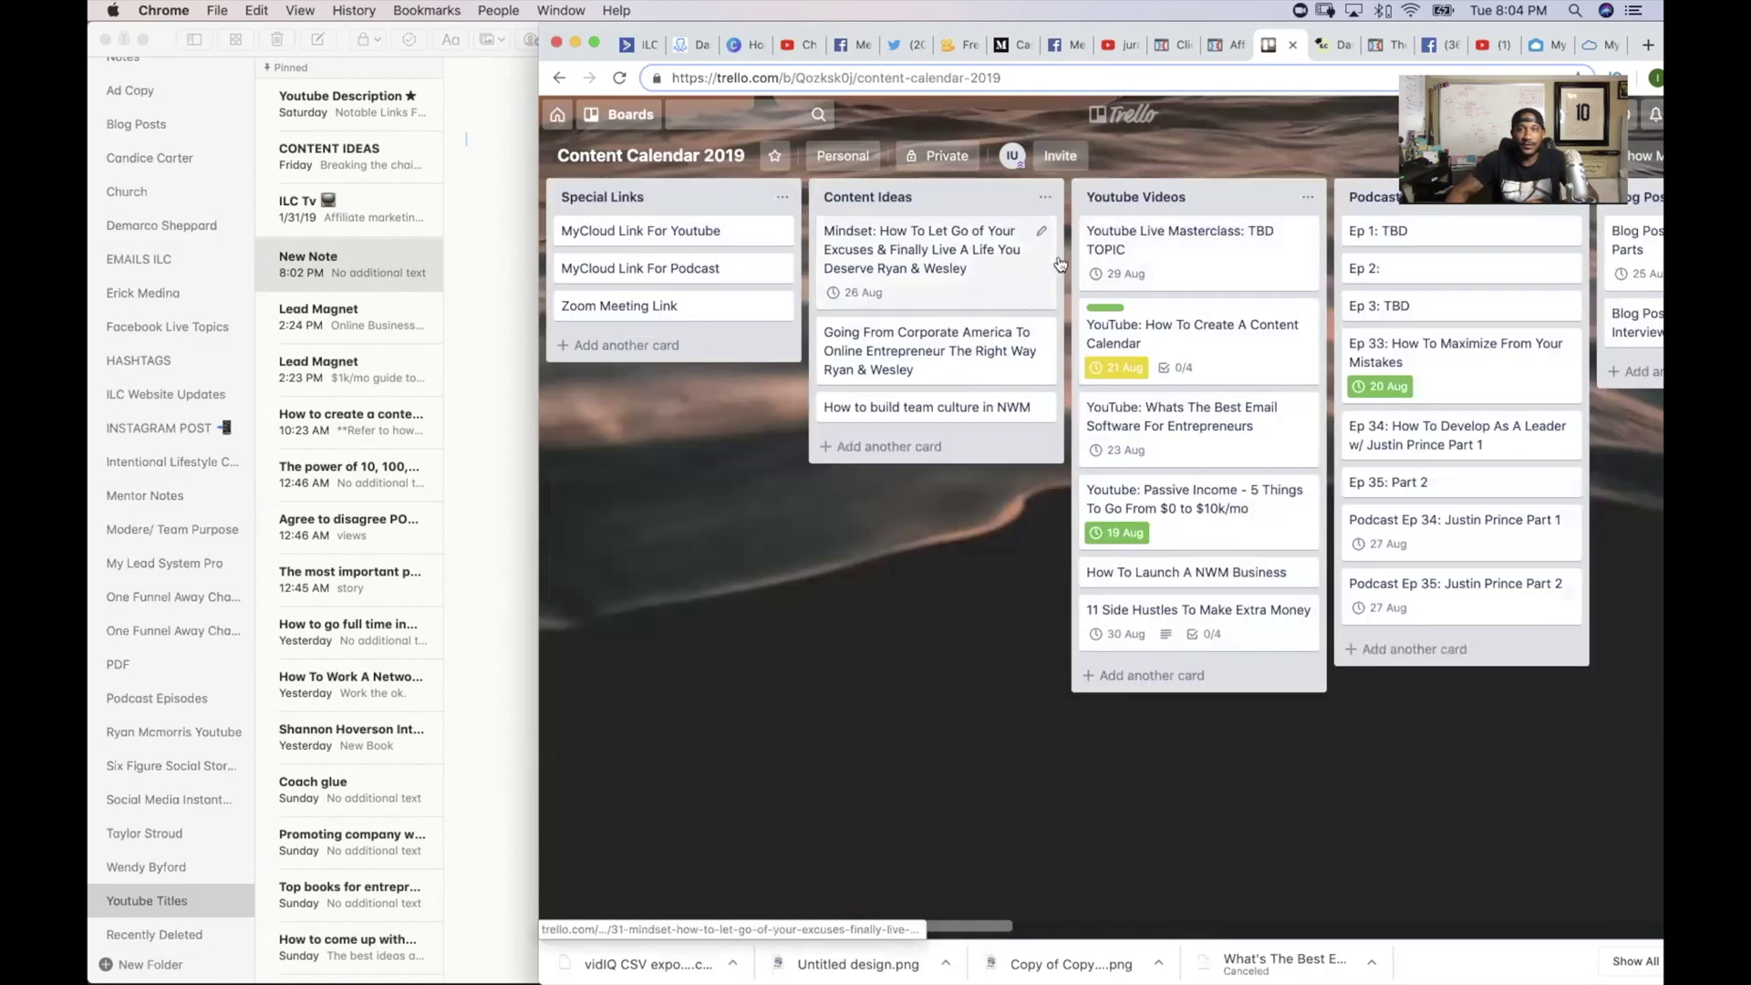
scroll(1349, 269, "right", 6)
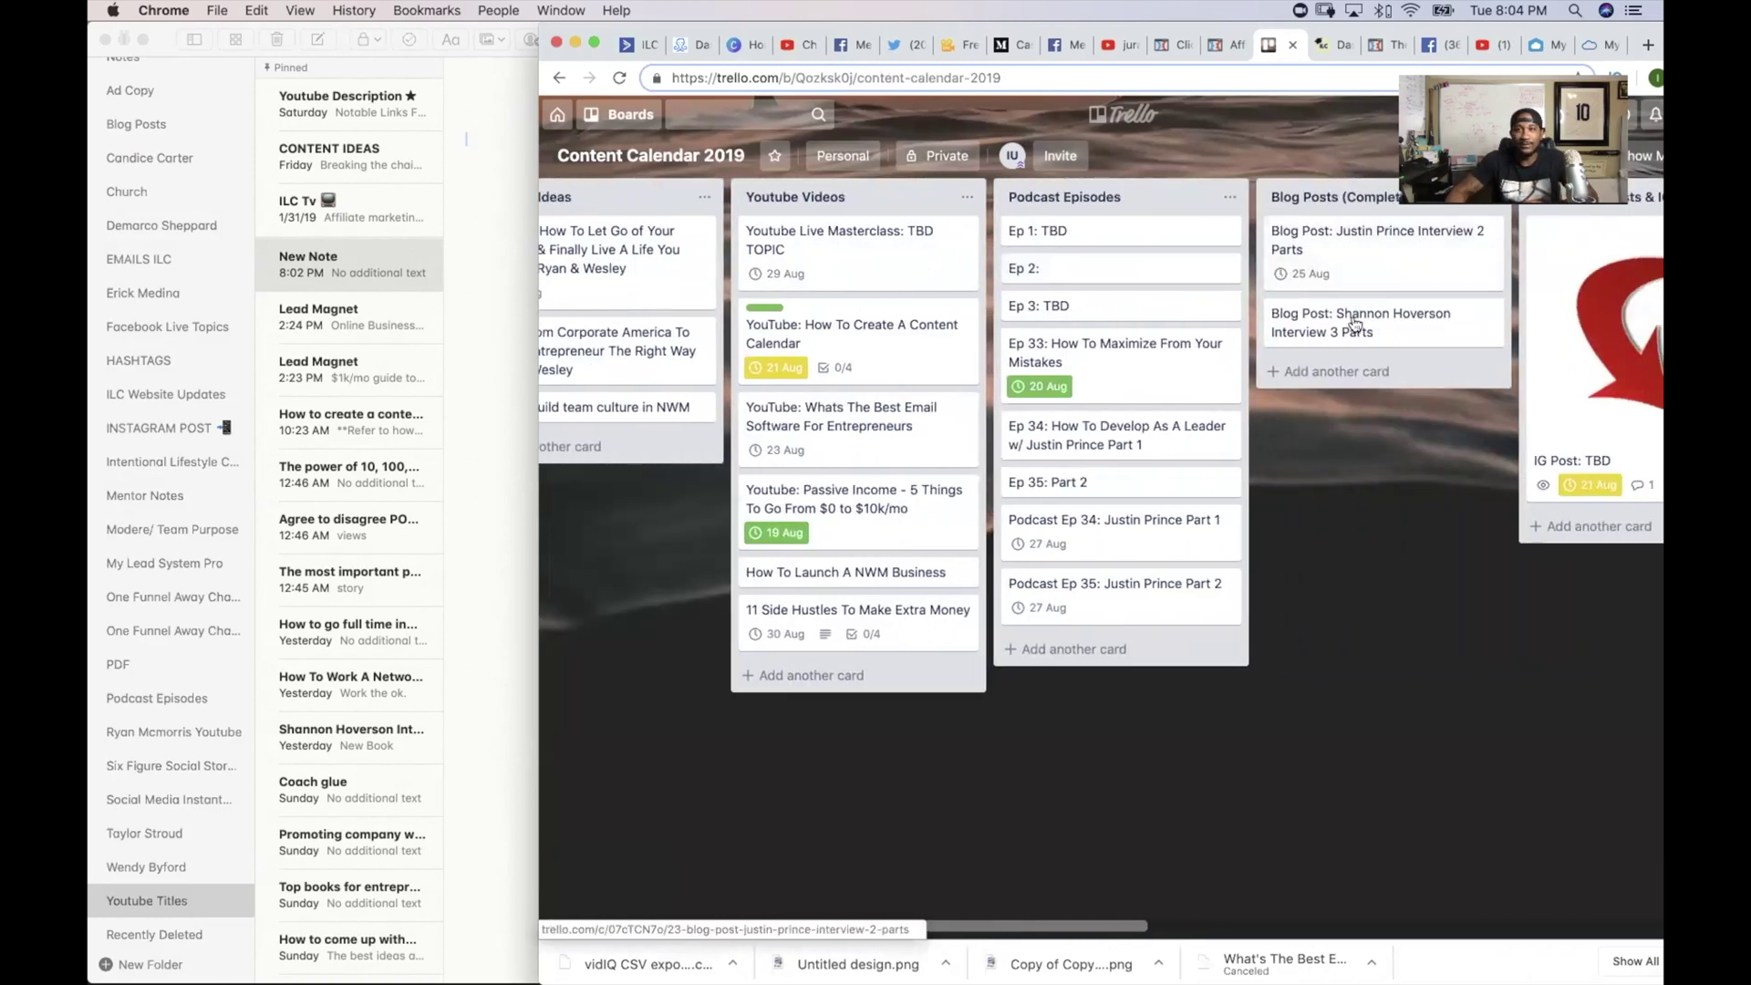
left_click_drag(1359, 197, 1123, 241)
left_click(1122, 242)
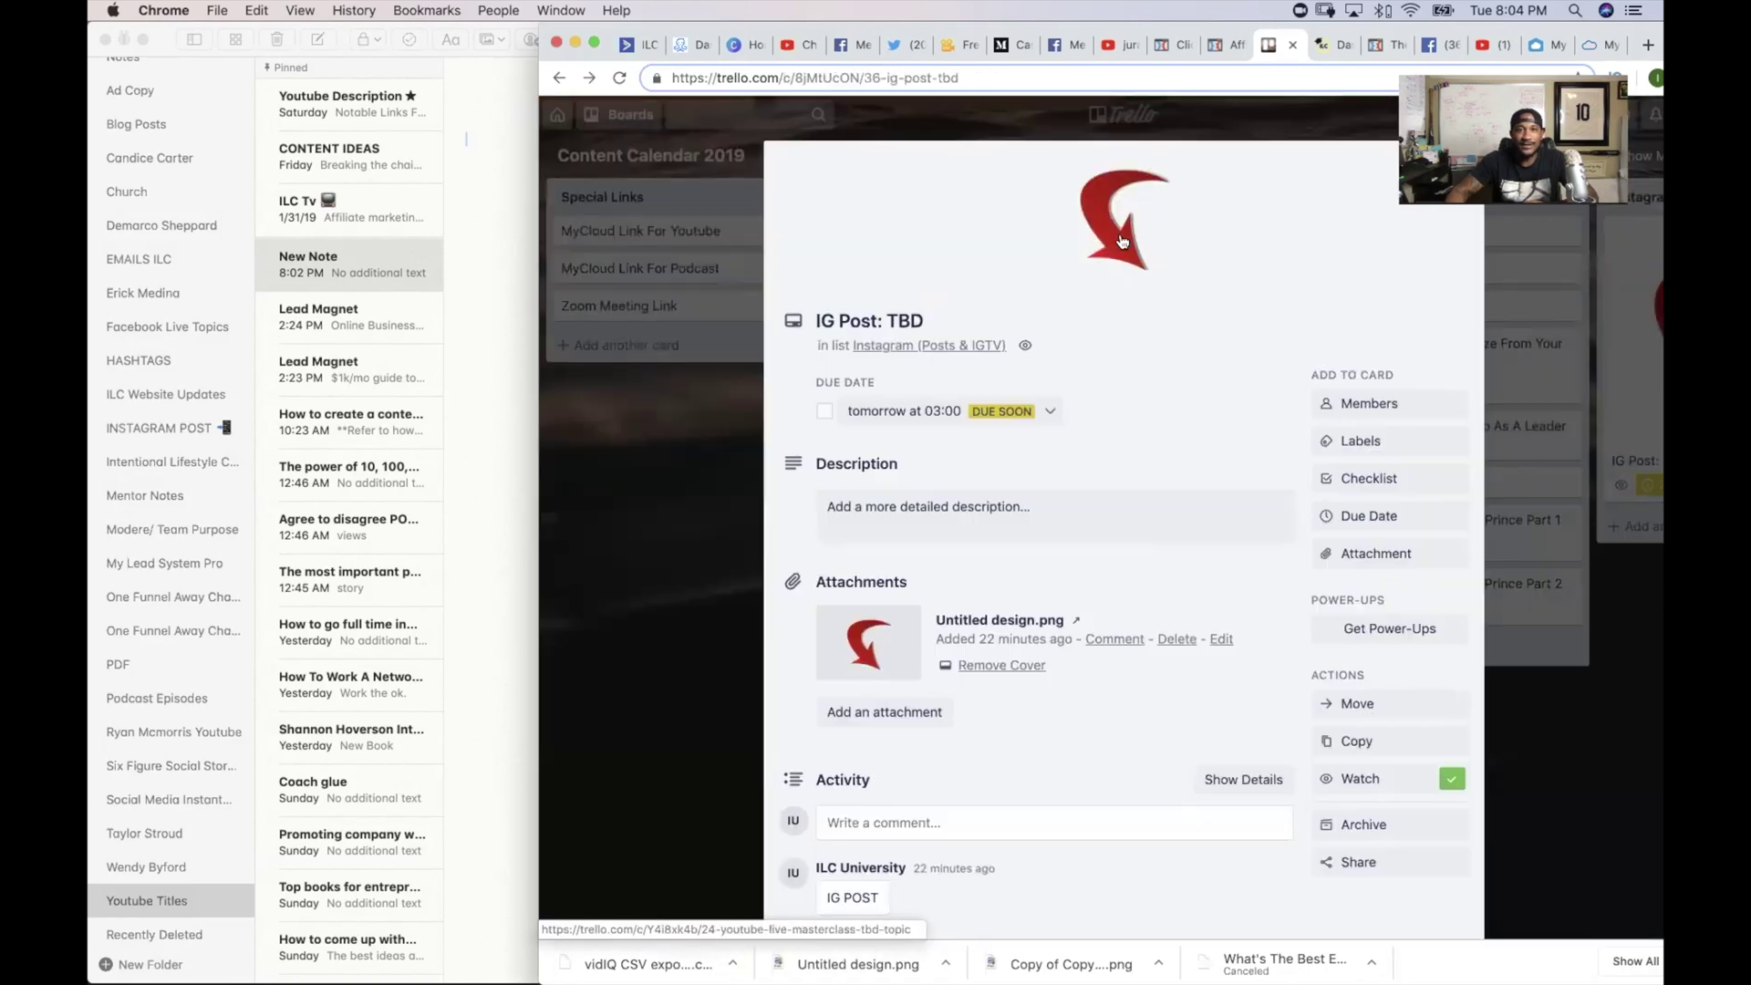
left_click(755, 309)
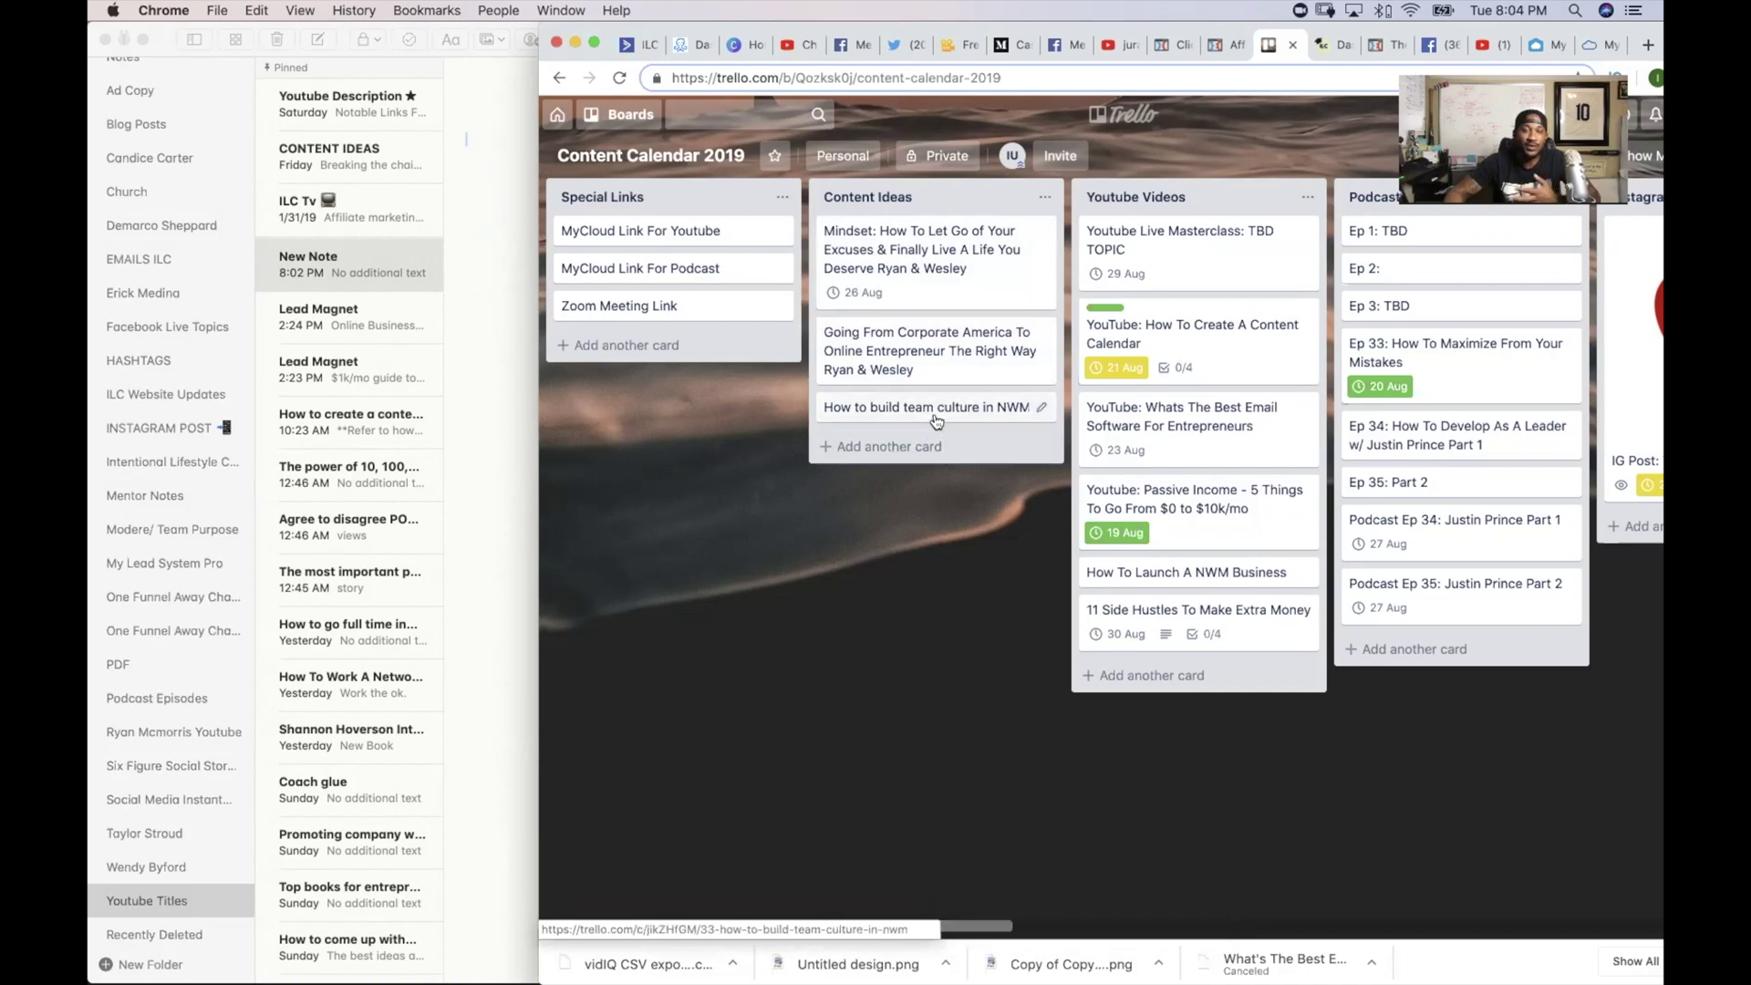
Step: Look over the Categories and Youtube Impact list columns, opening a blank card entry in the latter, and return to the Youtube Videos list
scroll(1287, 235, "right", 12)
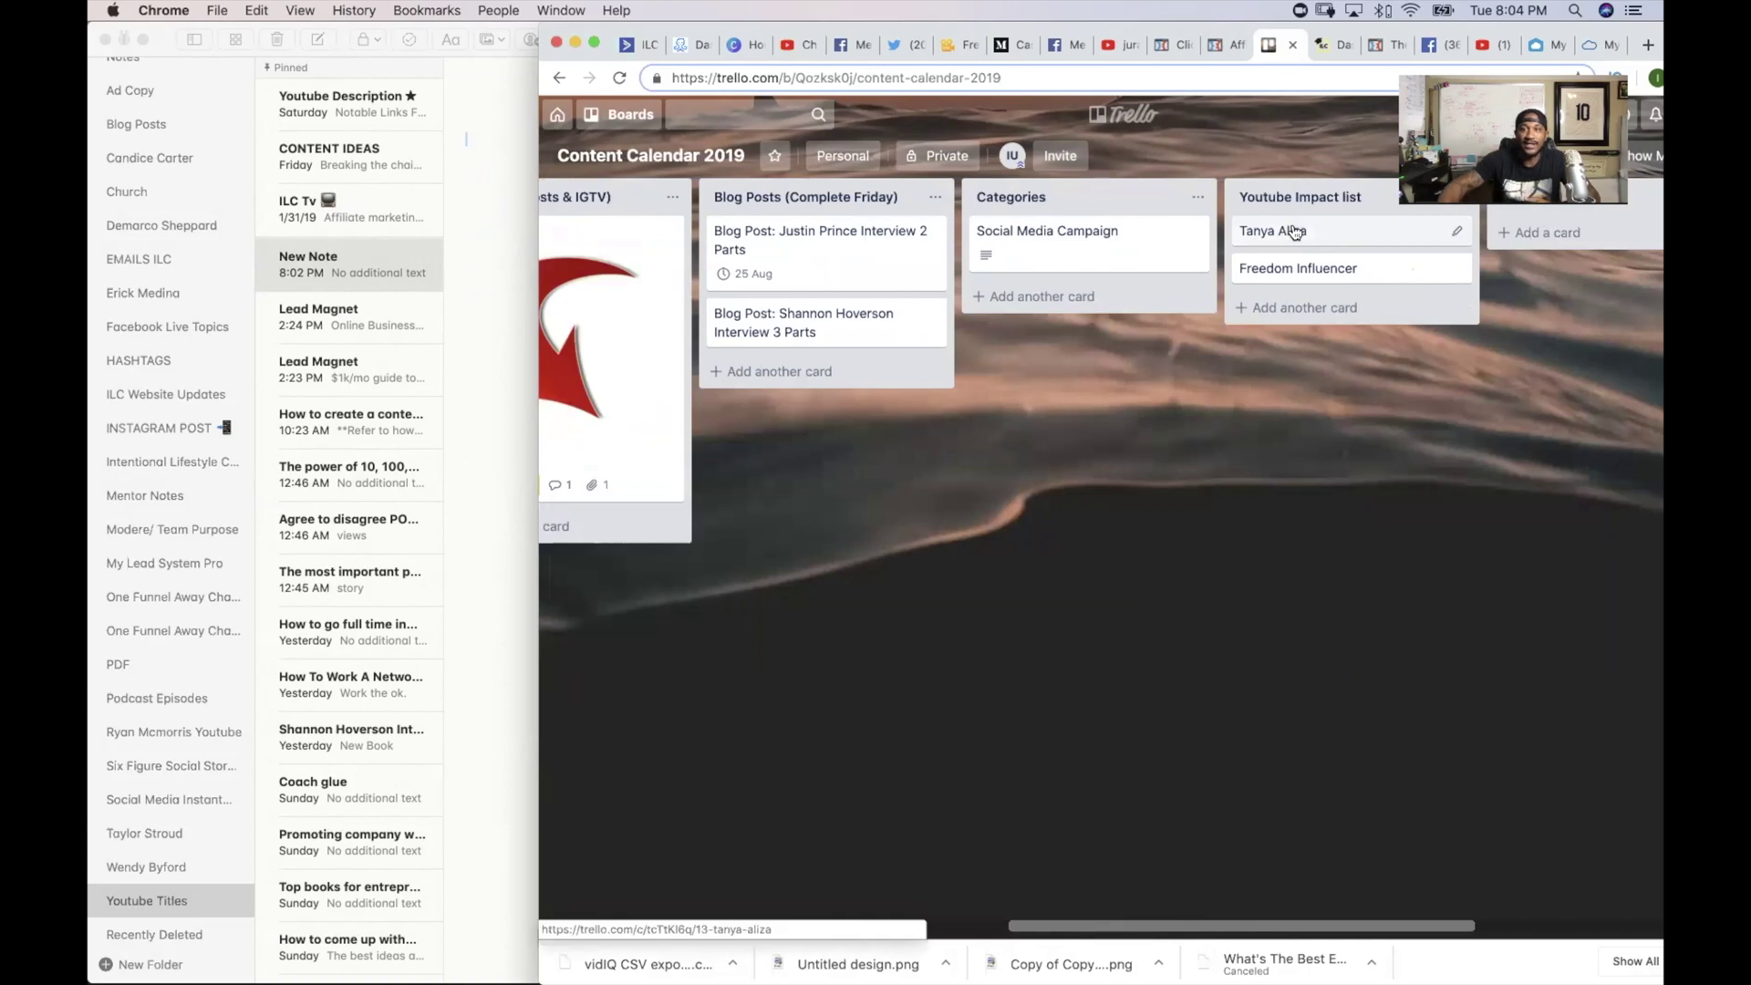
scroll(1325, 185, "up", 5)
scroll(1325, 186, "right", 3)
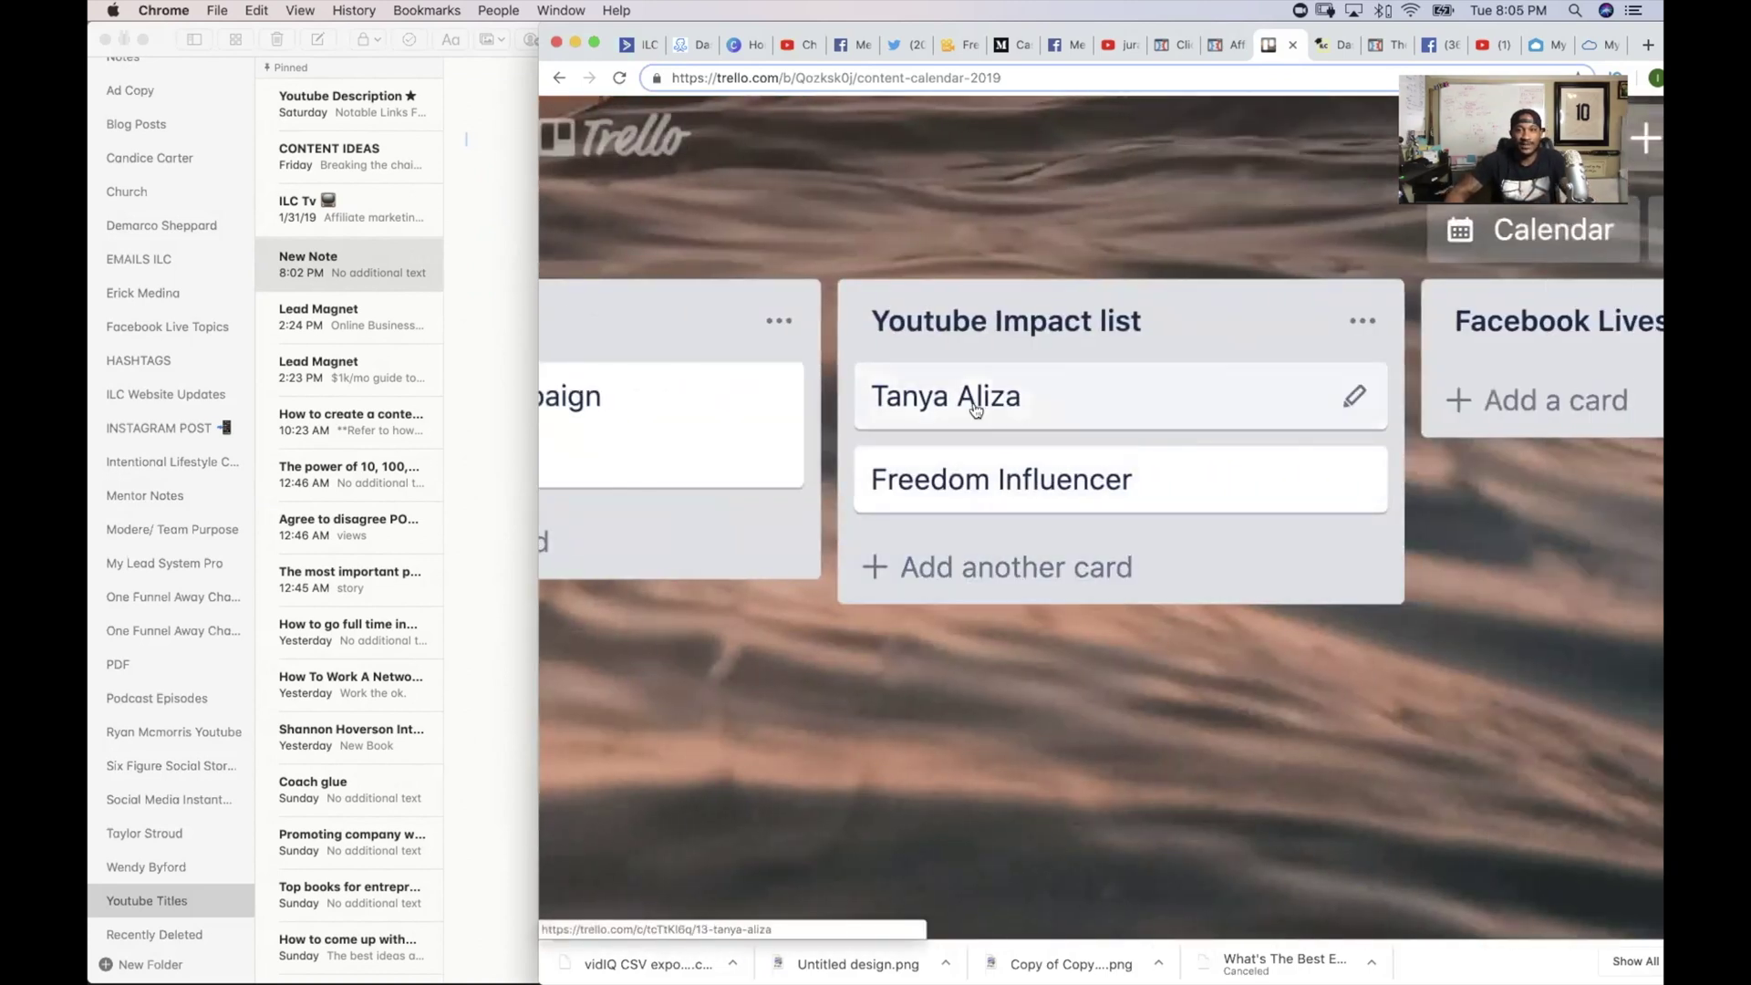
left_click(972, 565)
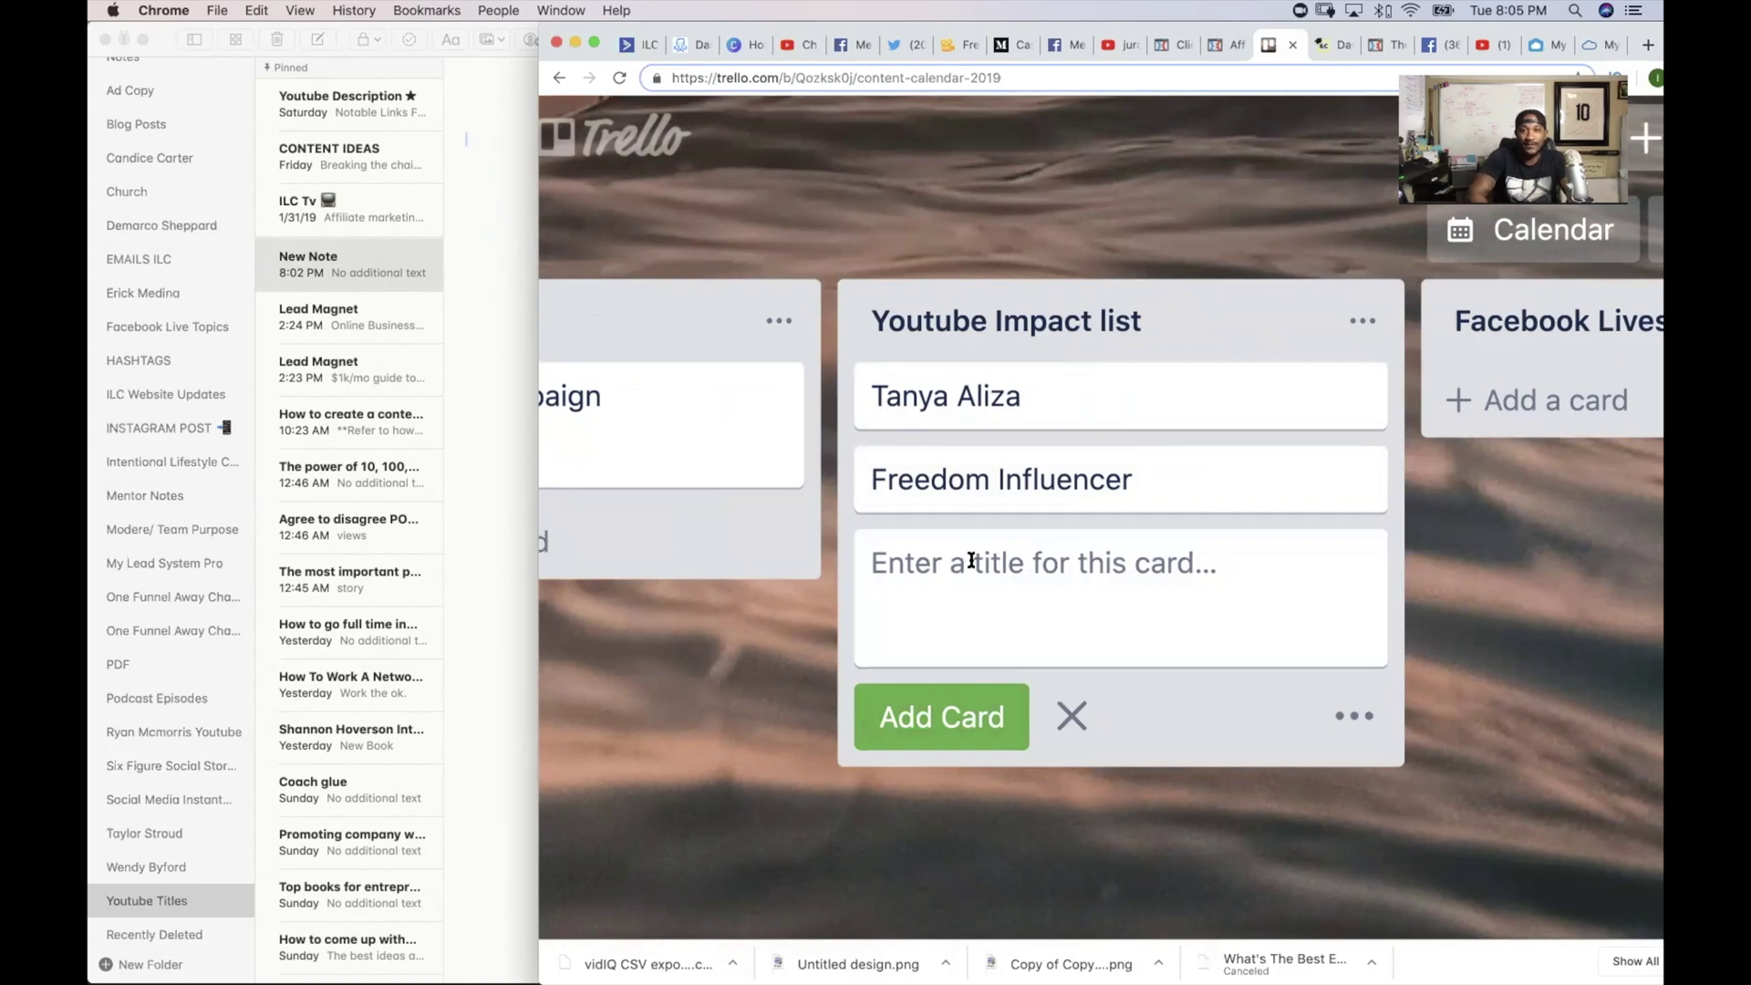
key("super+0")
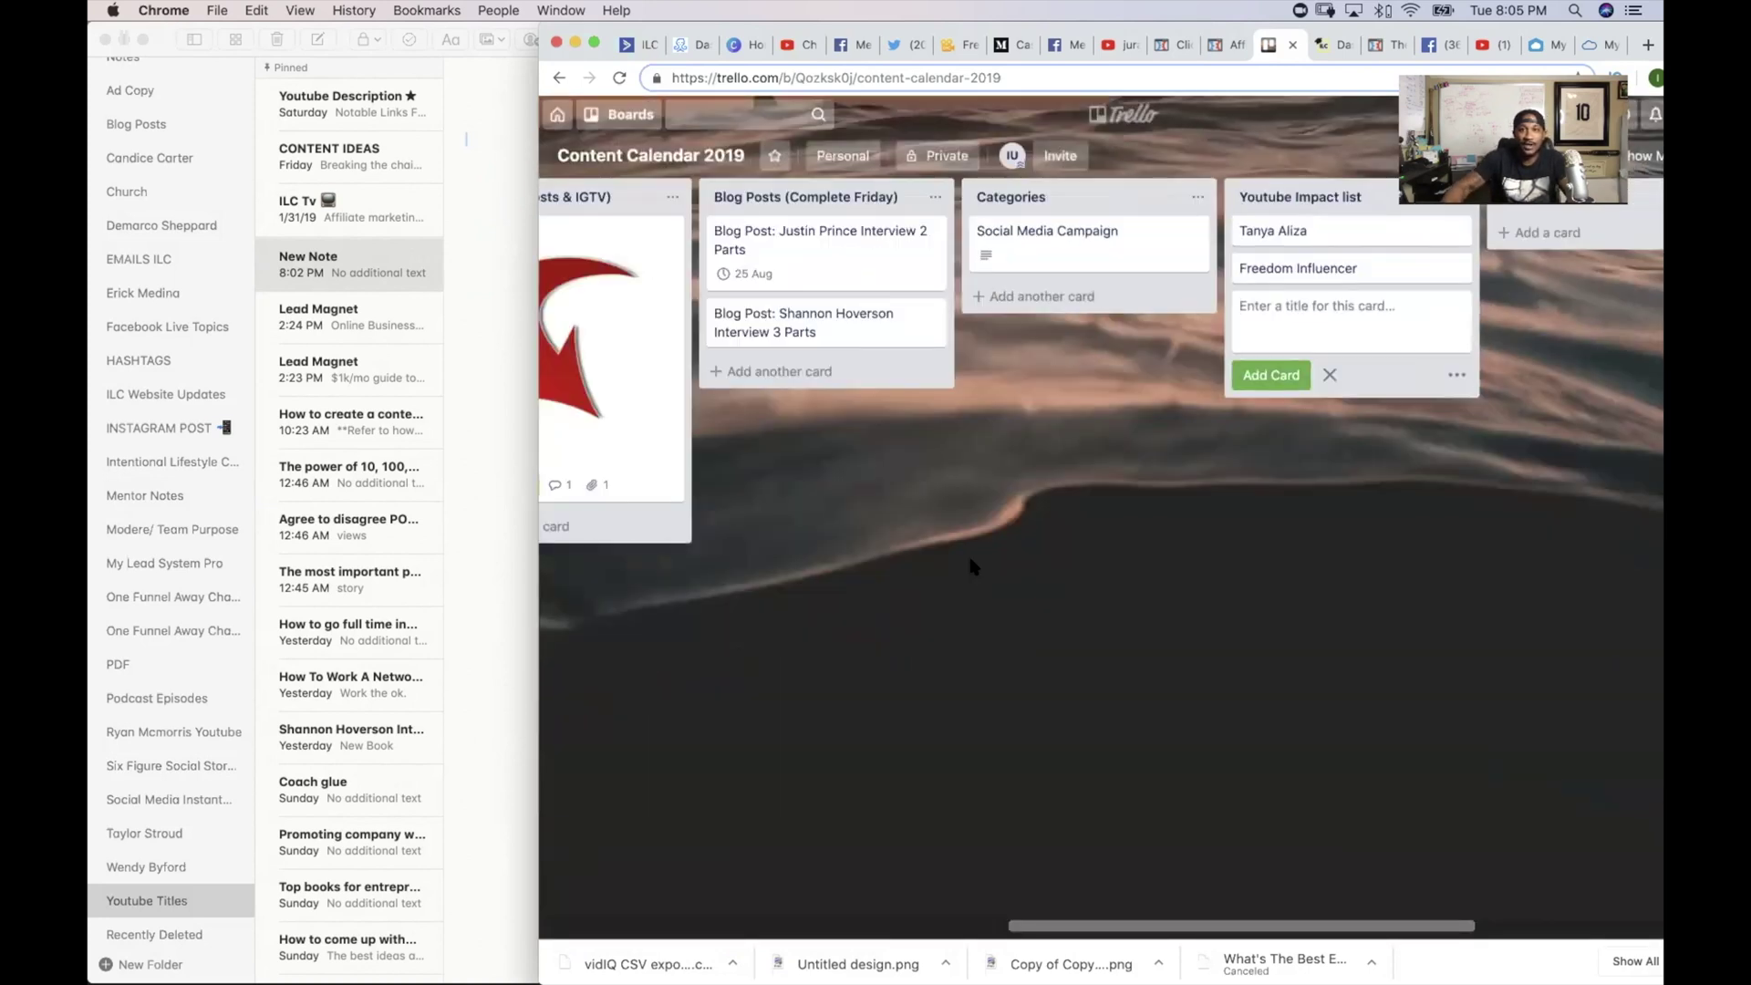
scroll(970, 565, "left", 1)
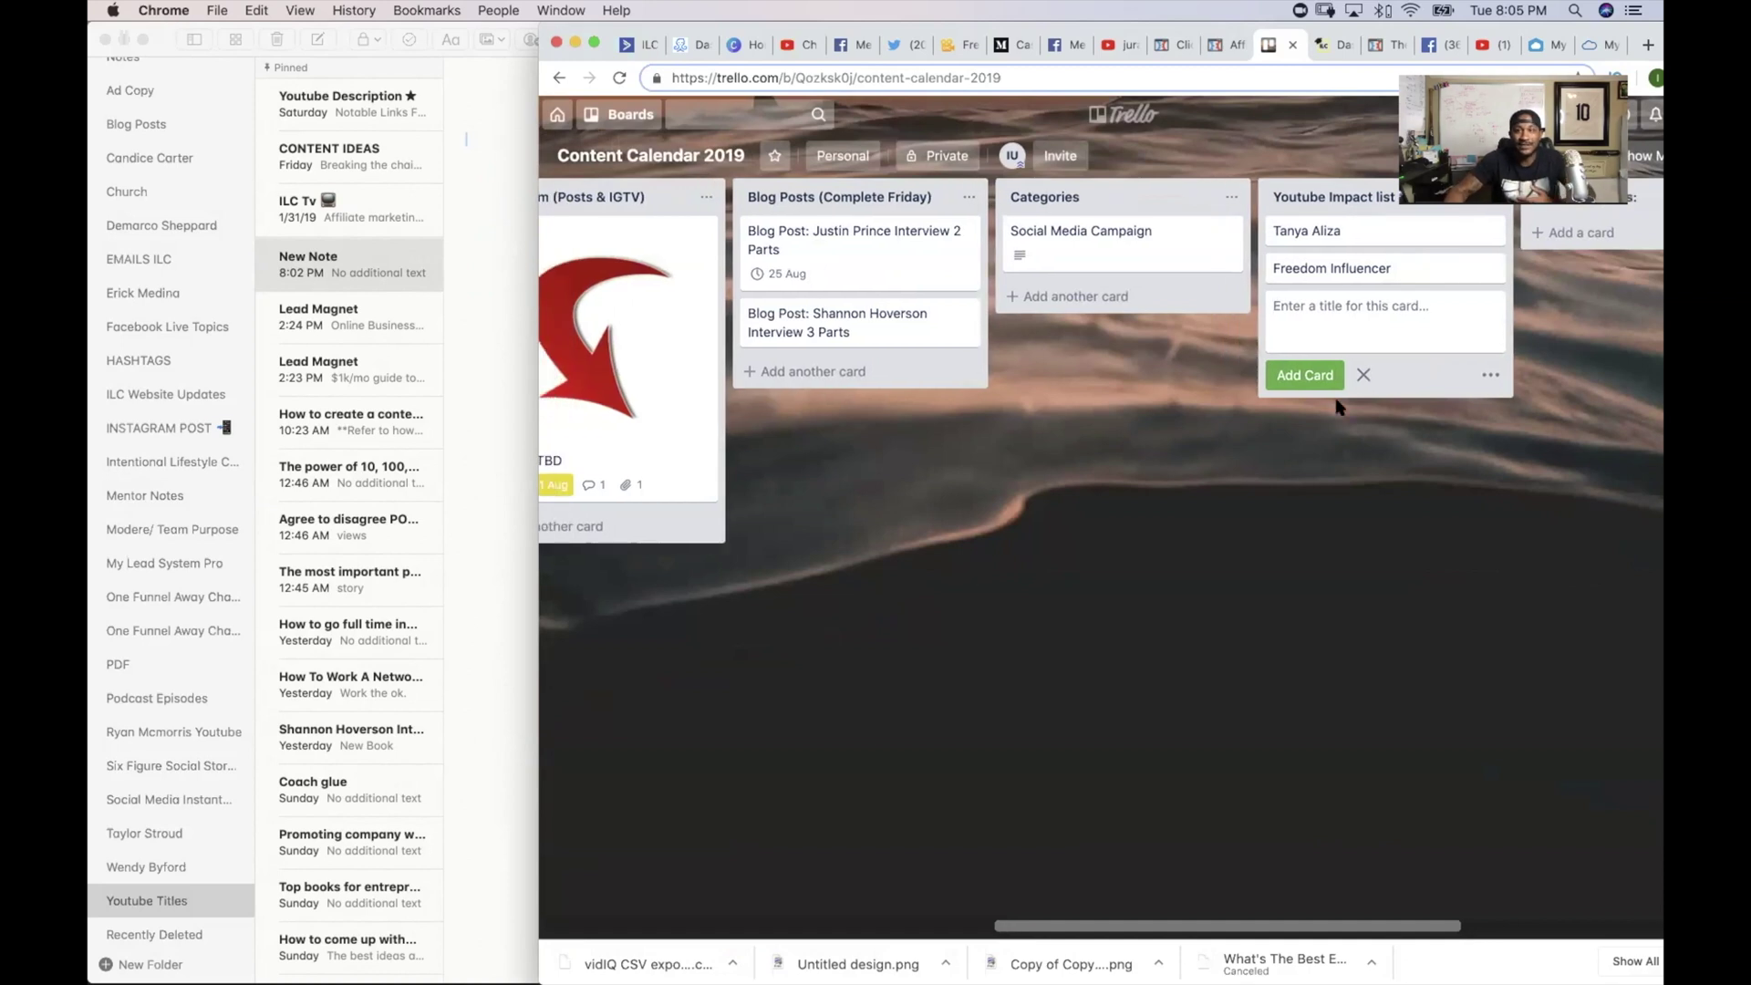
scroll(1320, 282, "left", 10)
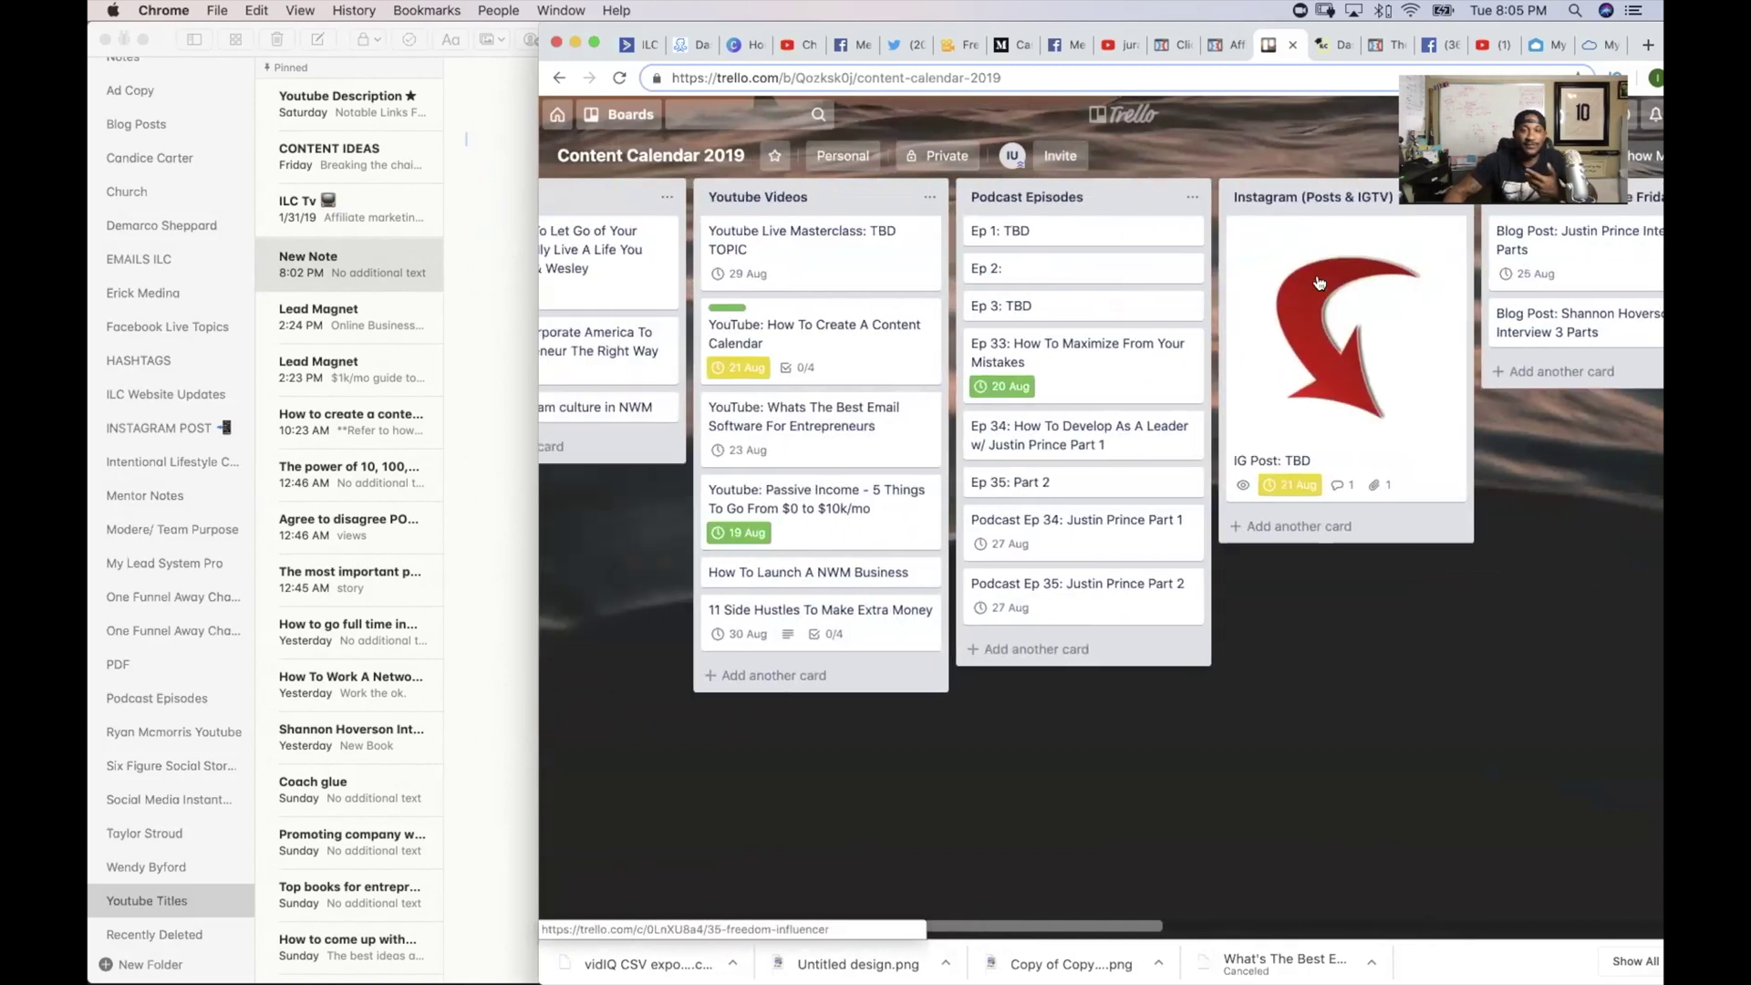
Step: Look over the board's lists, open the August 2019 calendar, and show the current week in week view
scroll(1320, 281, "right", 11)
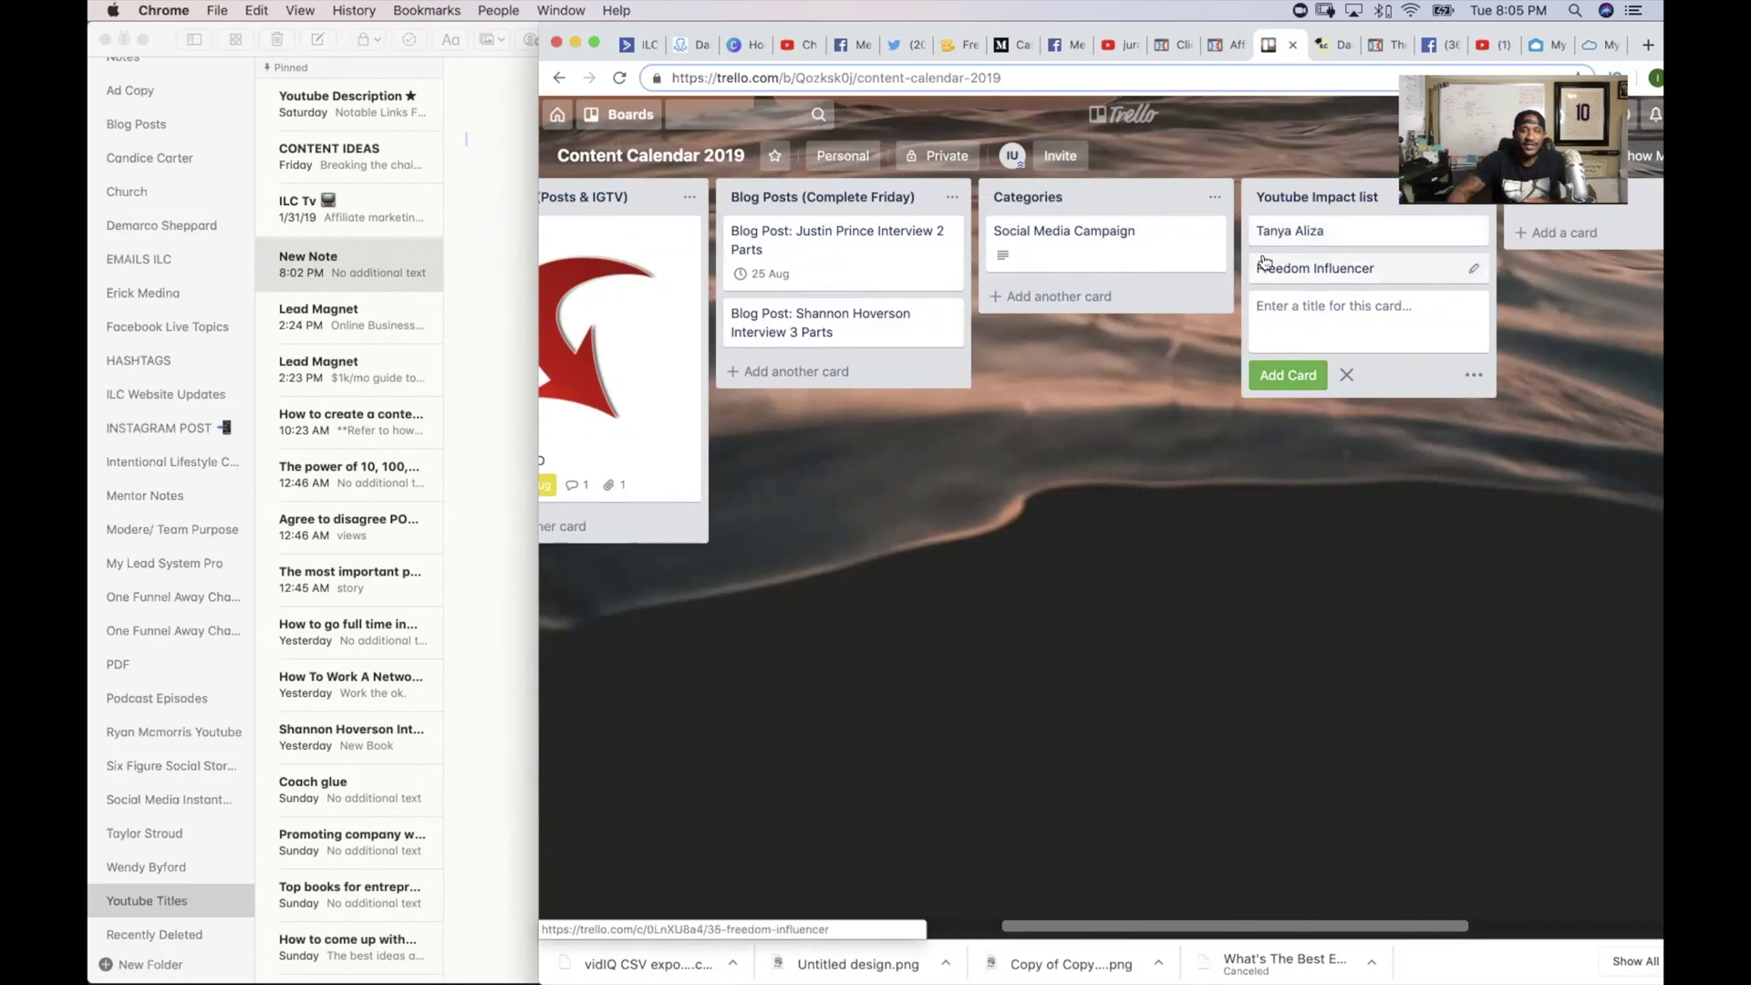
scroll(1241, 267, "left", 10)
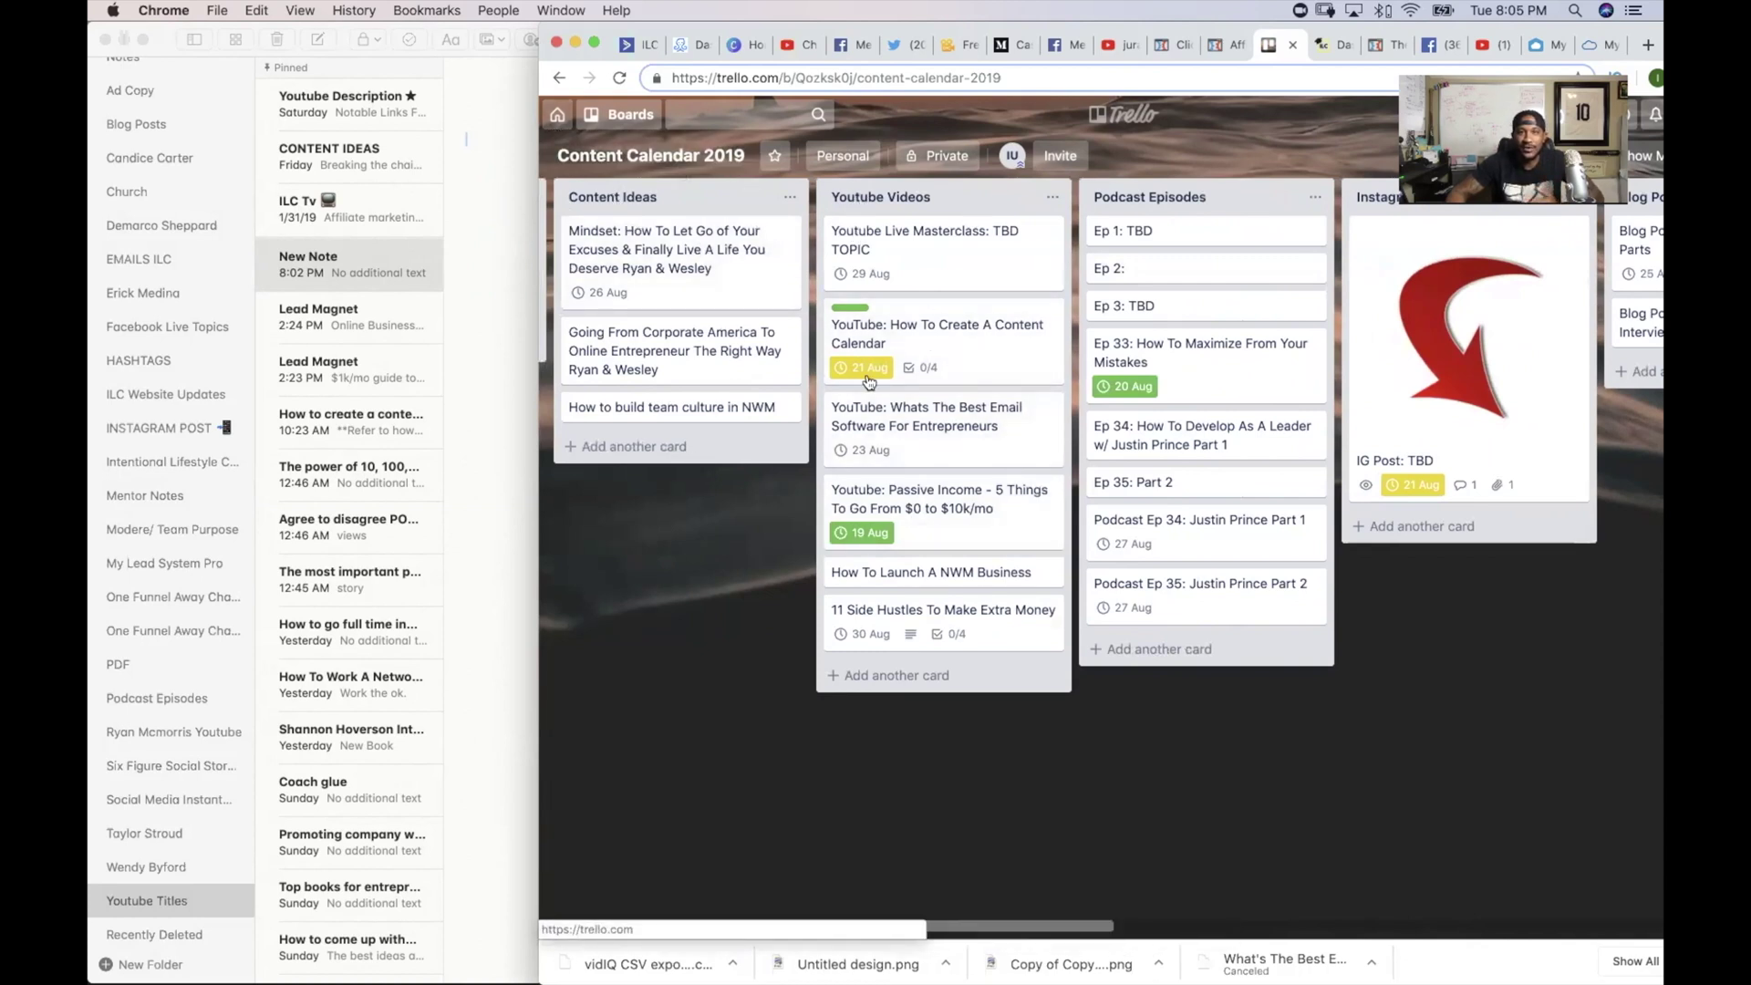
left_click(1559, 155)
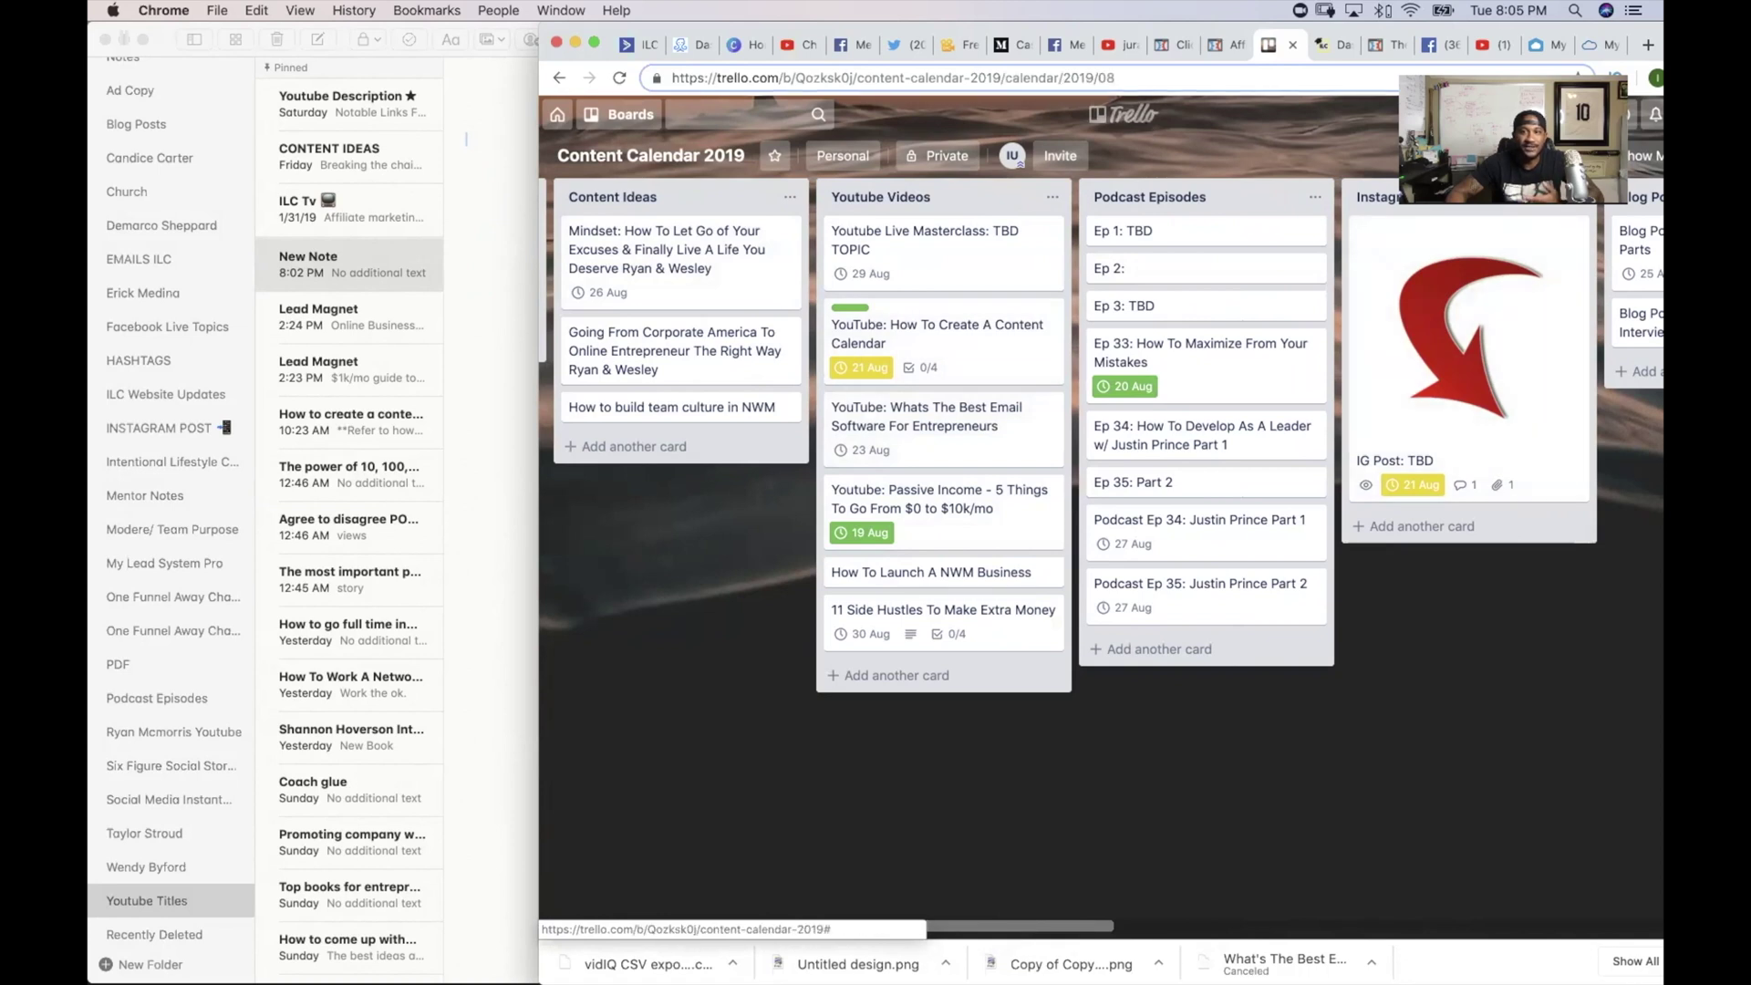
scroll(942, 559, "down", 2)
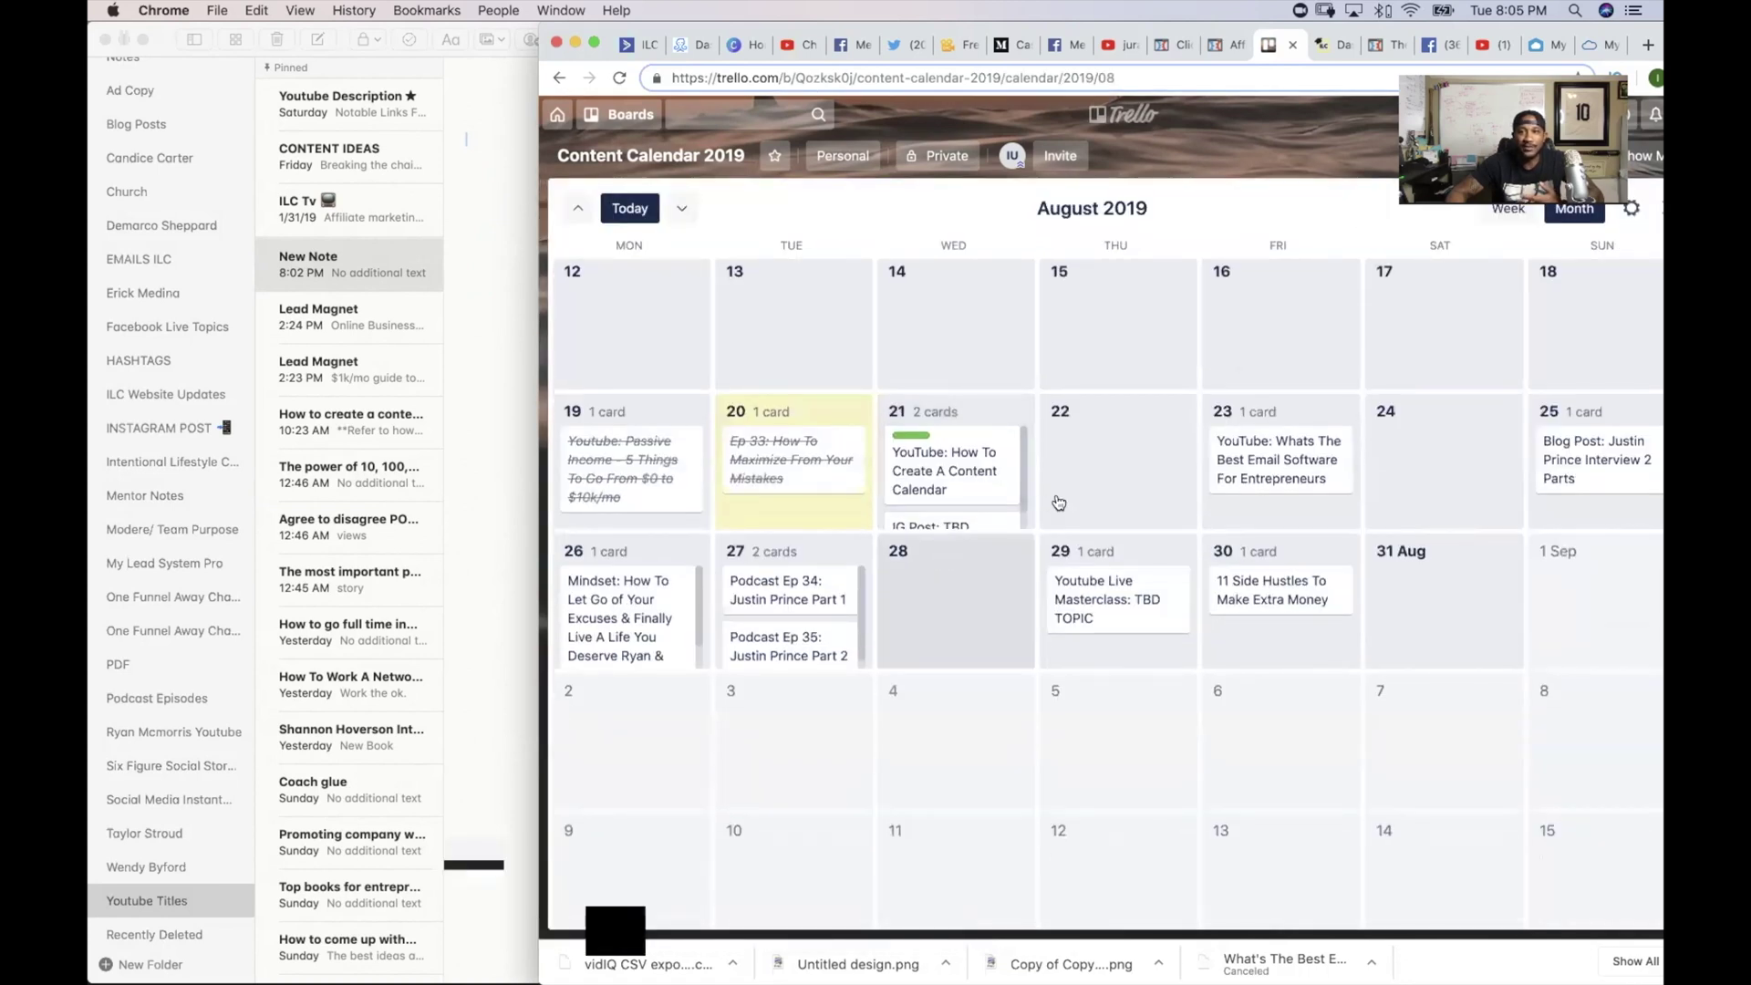
scroll(1031, 479, "down", 1)
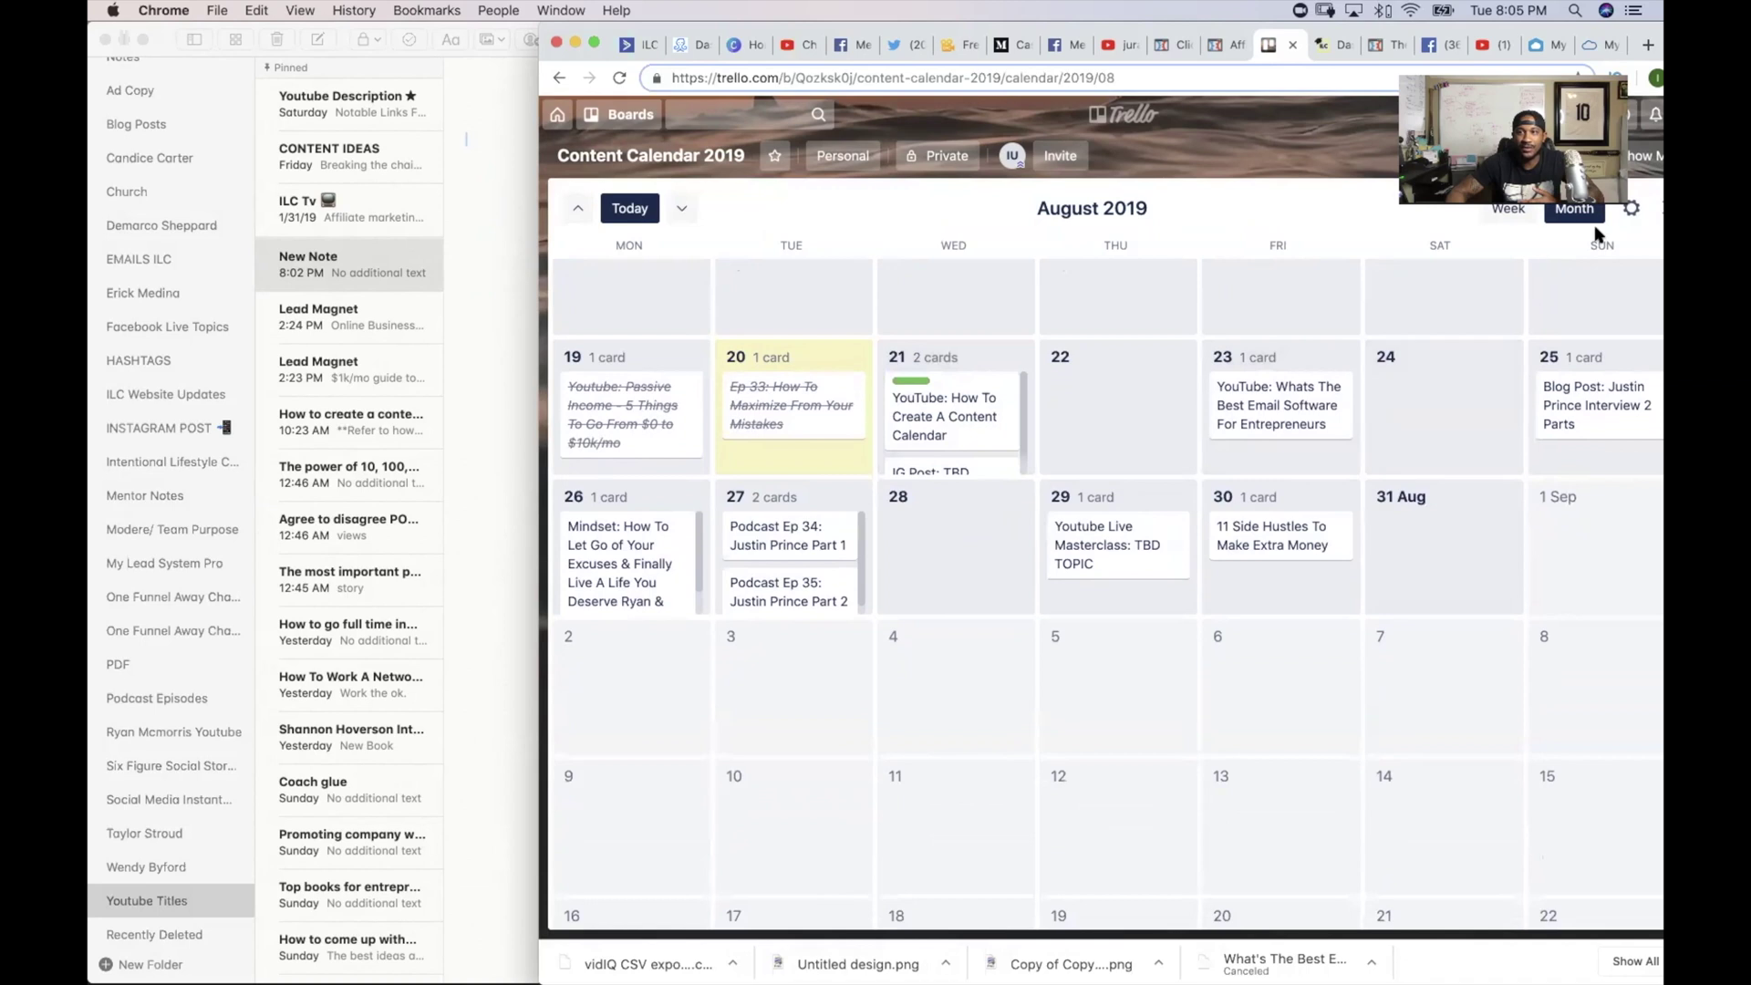
left_click(1514, 209)
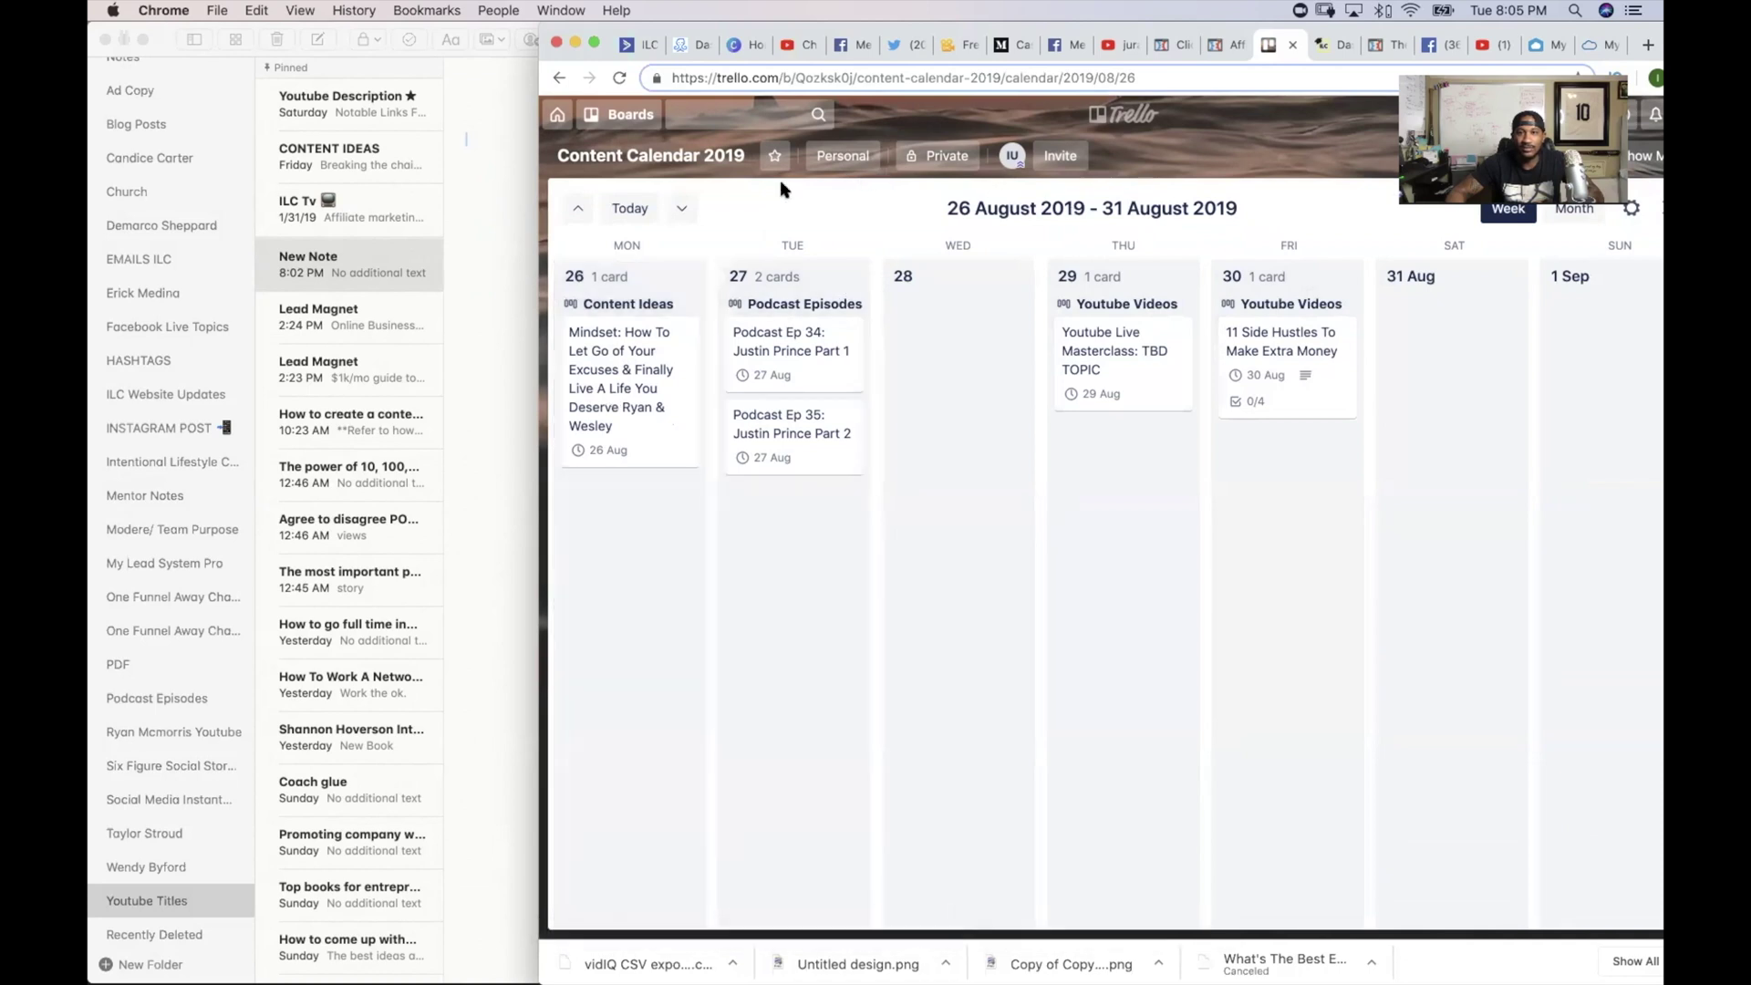
left_click(630, 208)
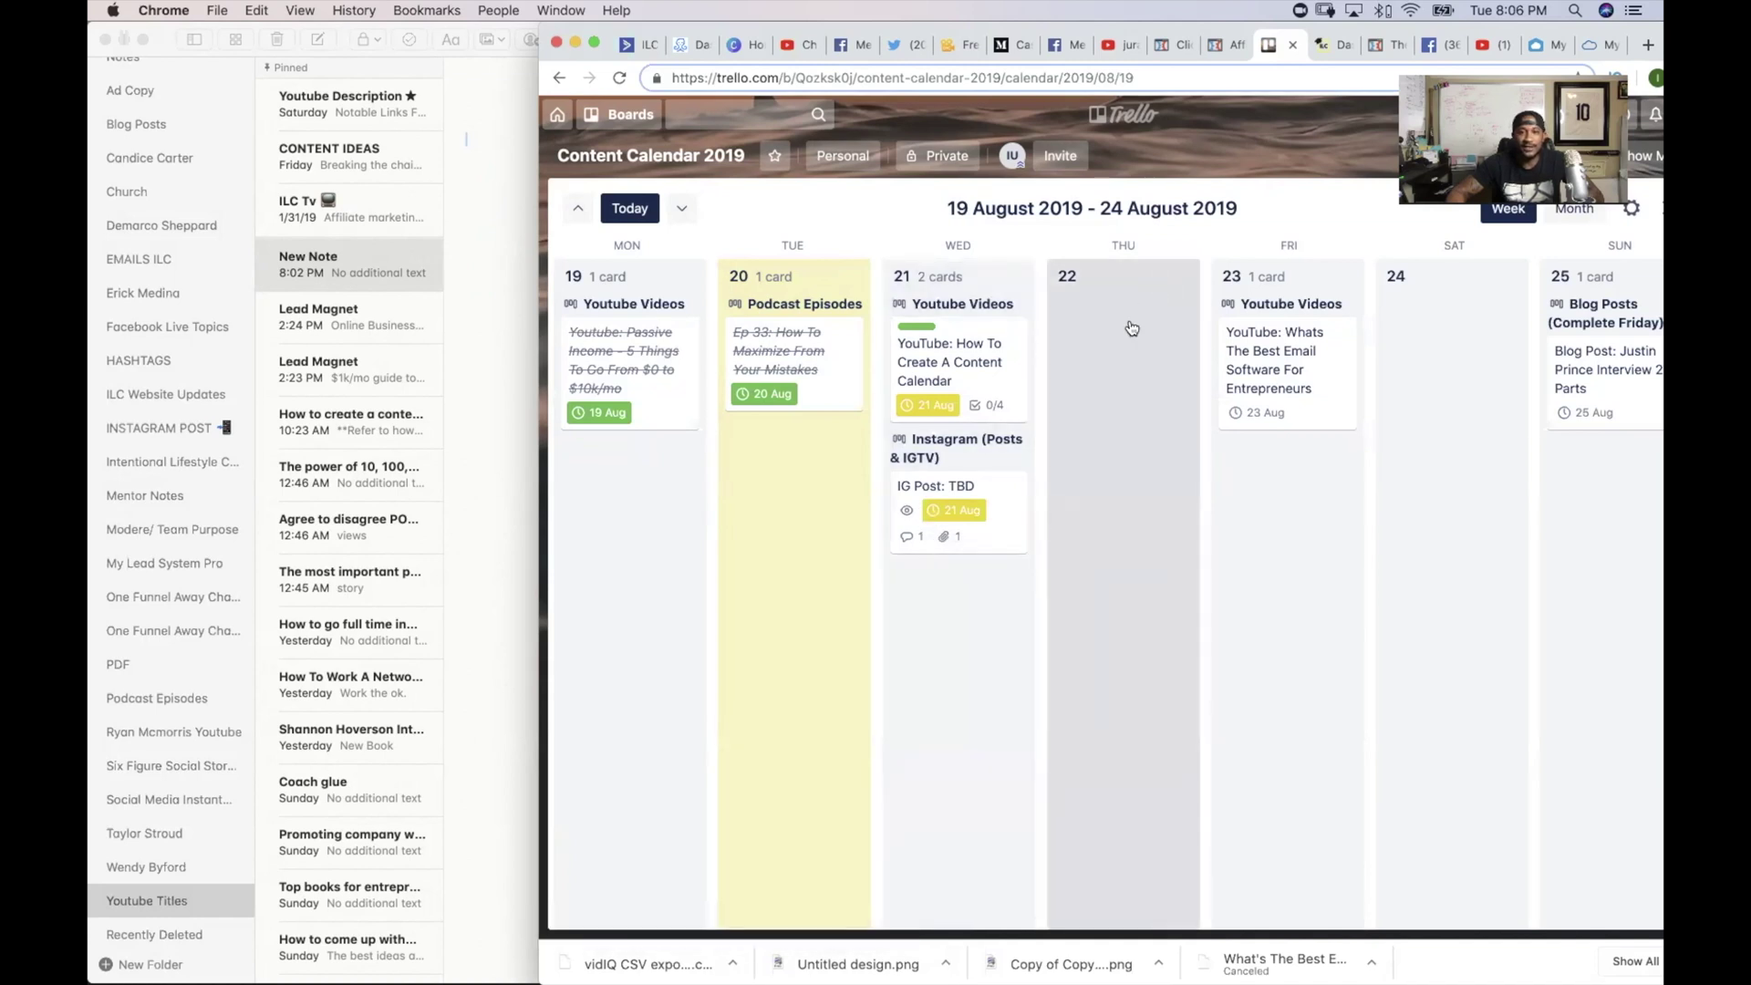
Step: Copy the 20 August card "Ep 33: How To Maximize From Your Mistakes" within Podcast Episodes and reschedule the copy to 22 August
left_click(813, 376)
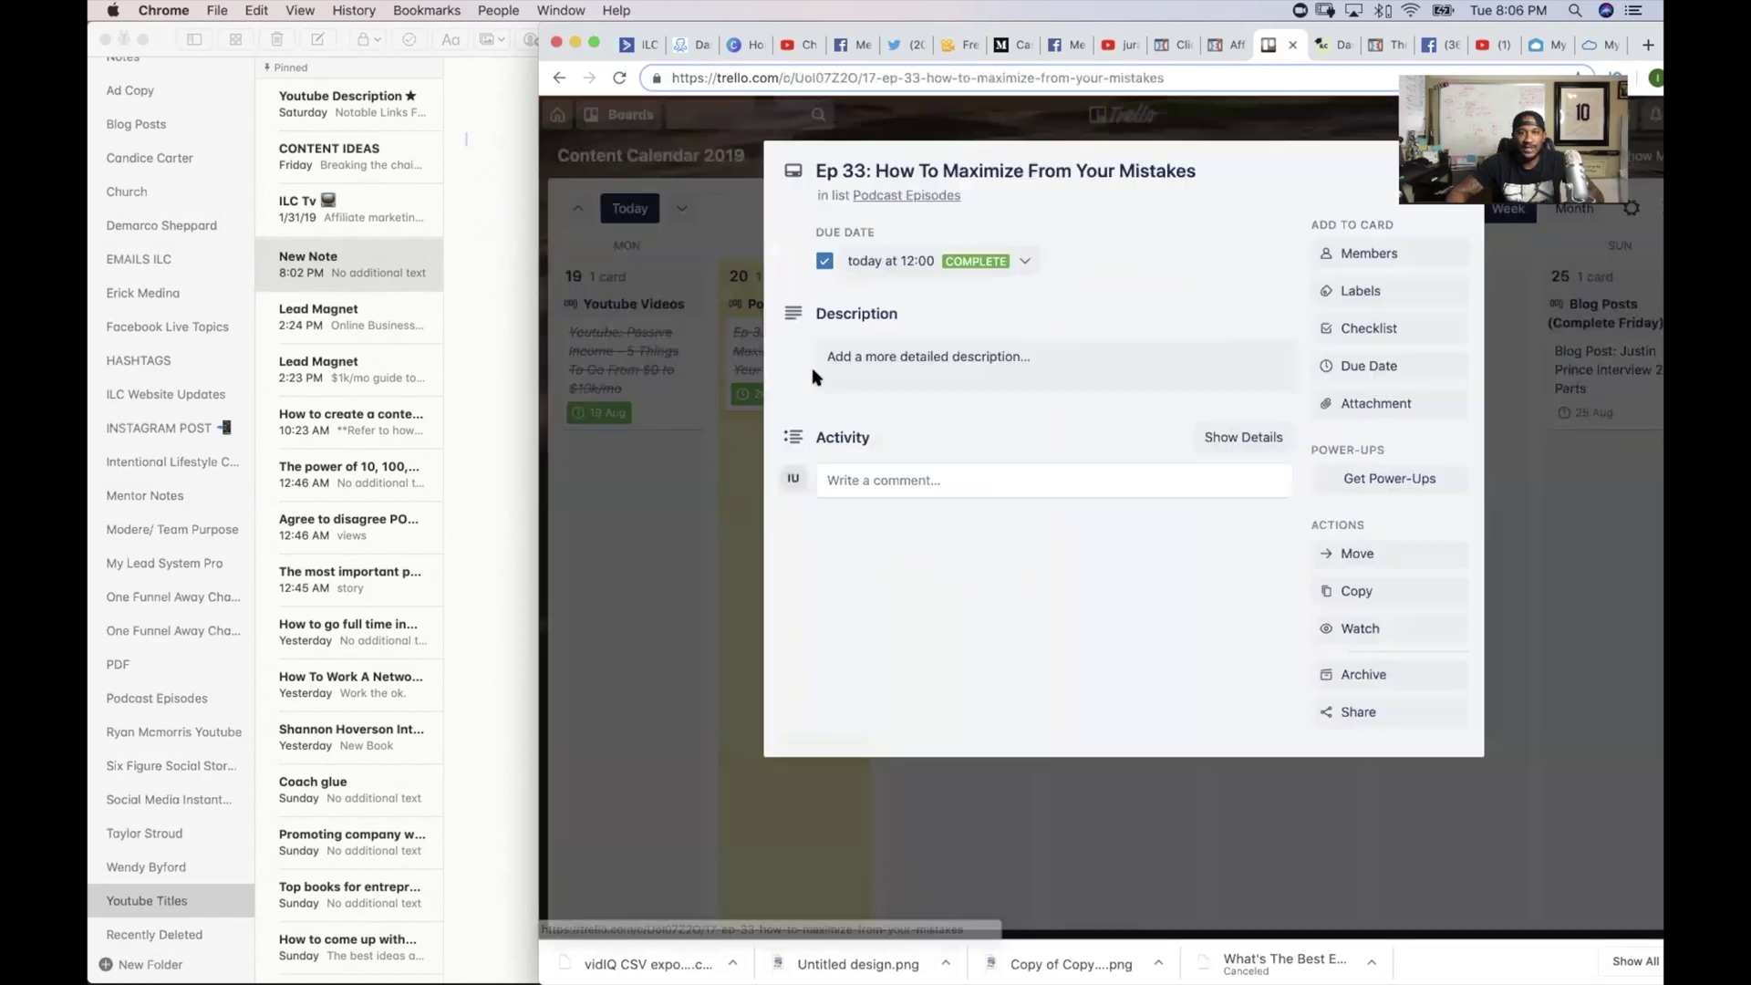
left_click(1350, 594)
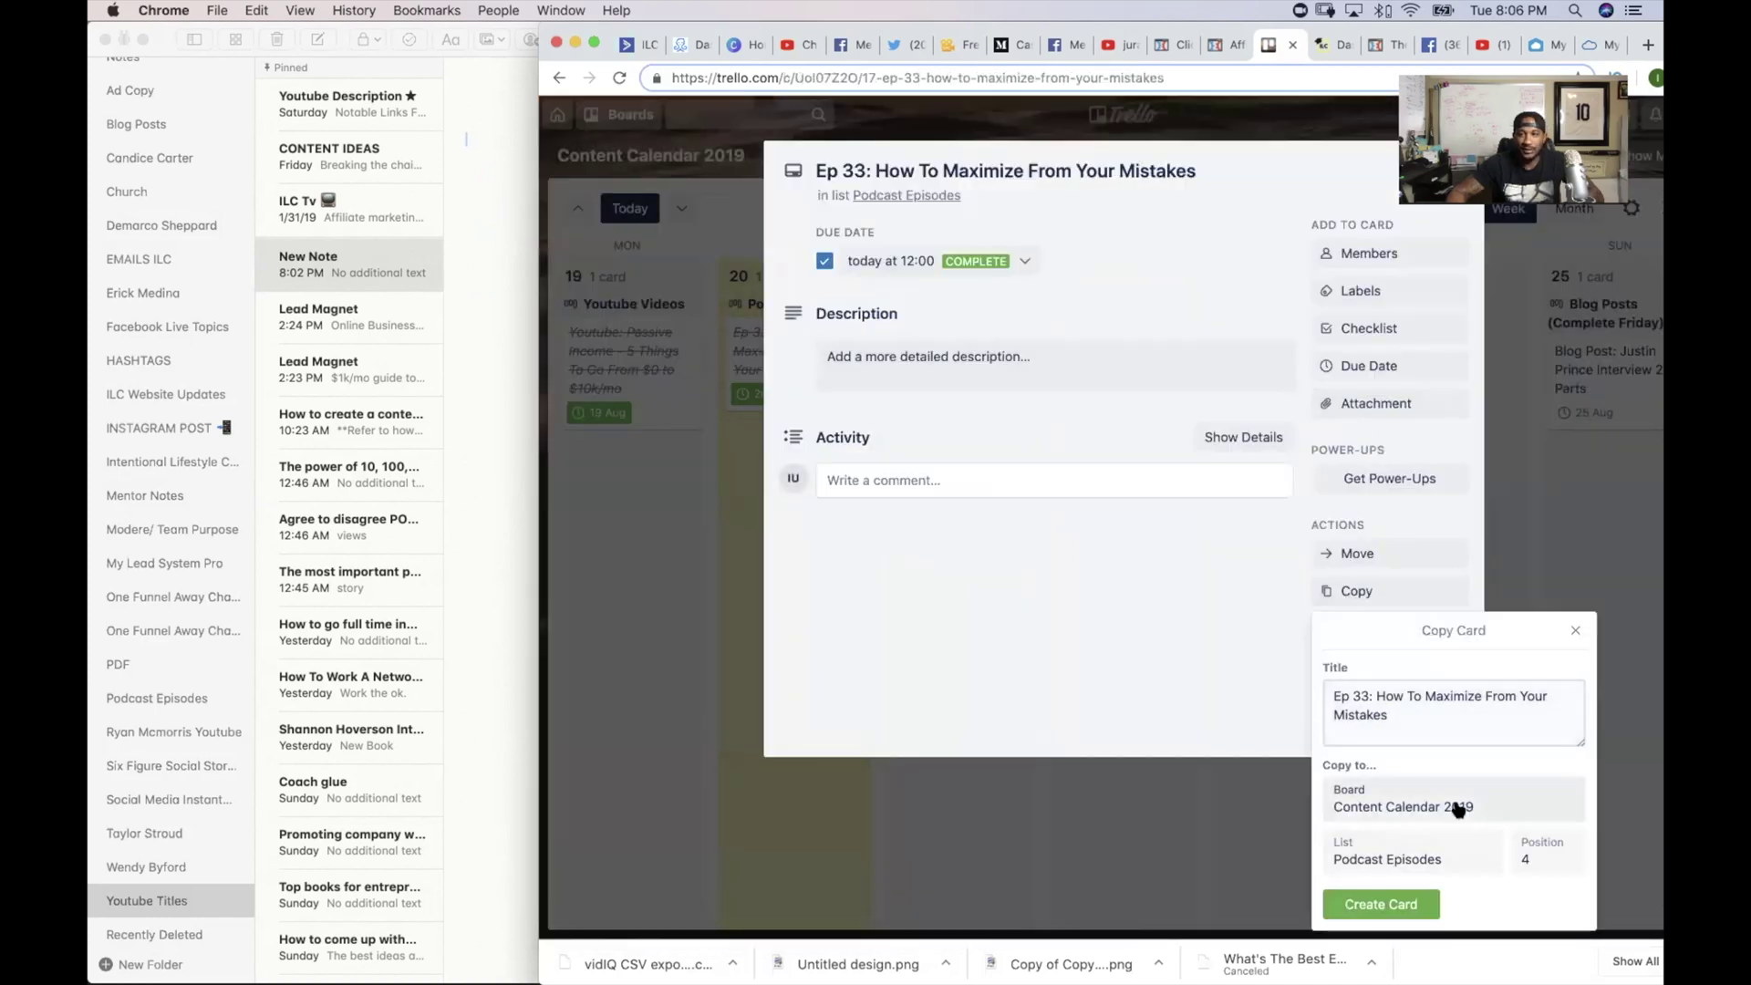
left_click(1400, 907)
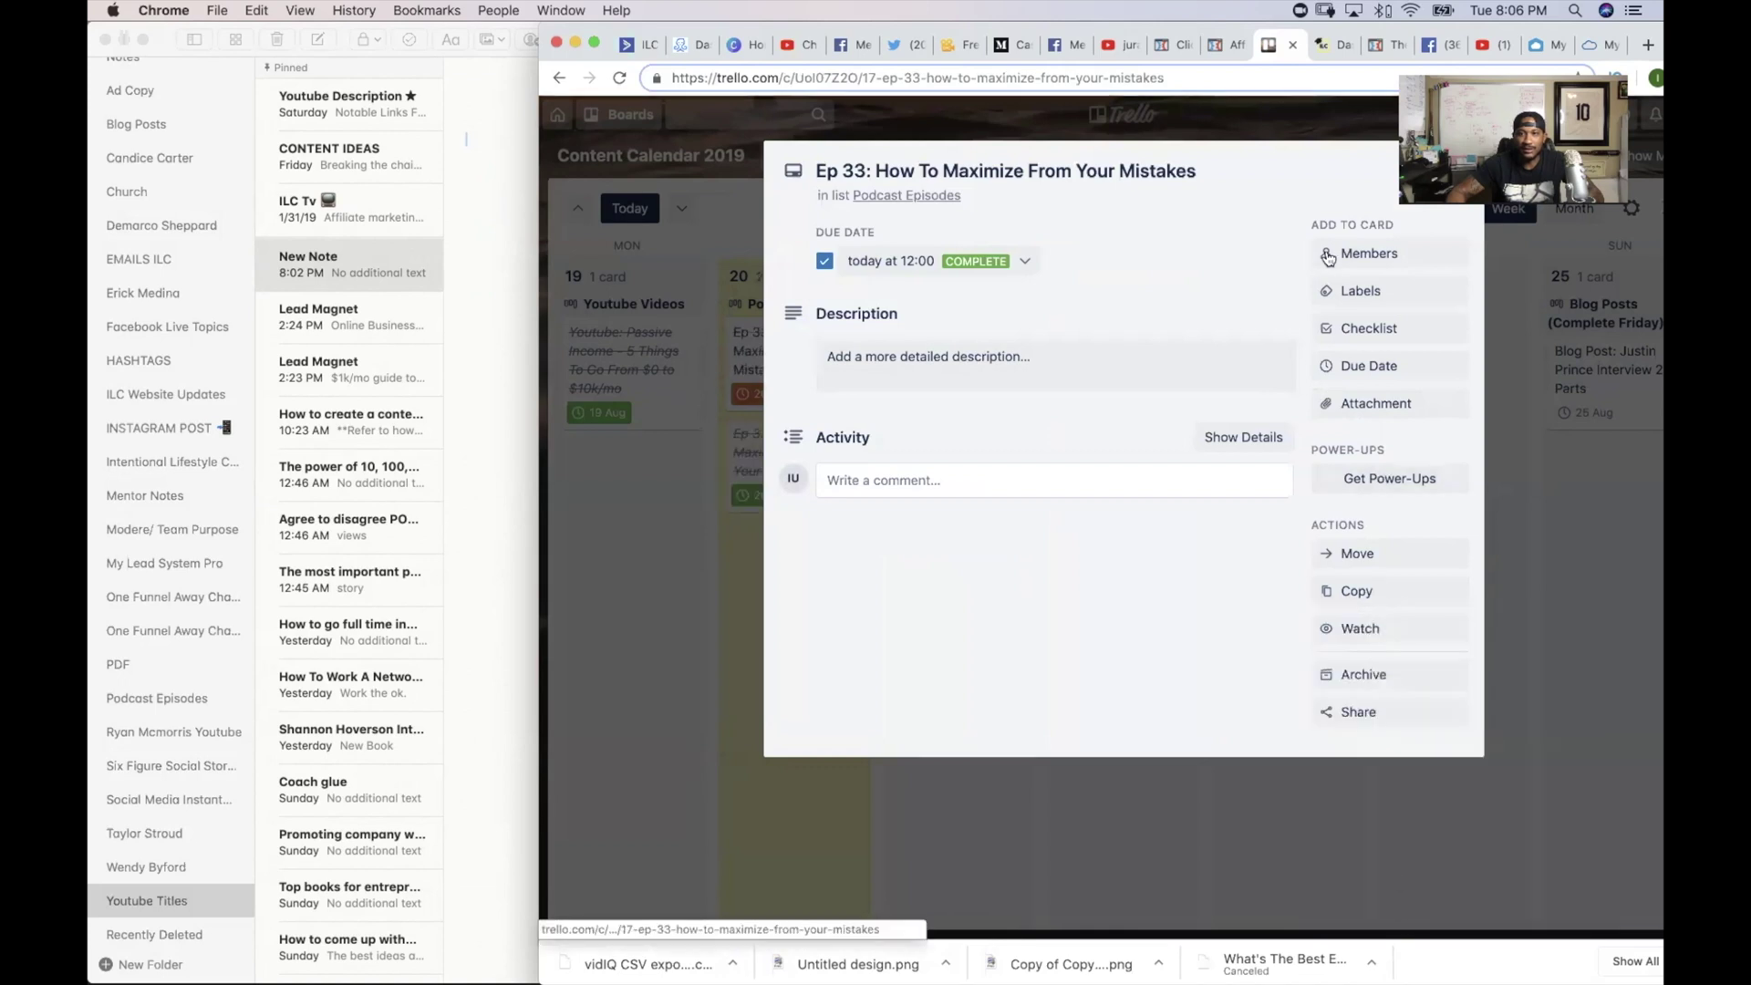
key("Escape")
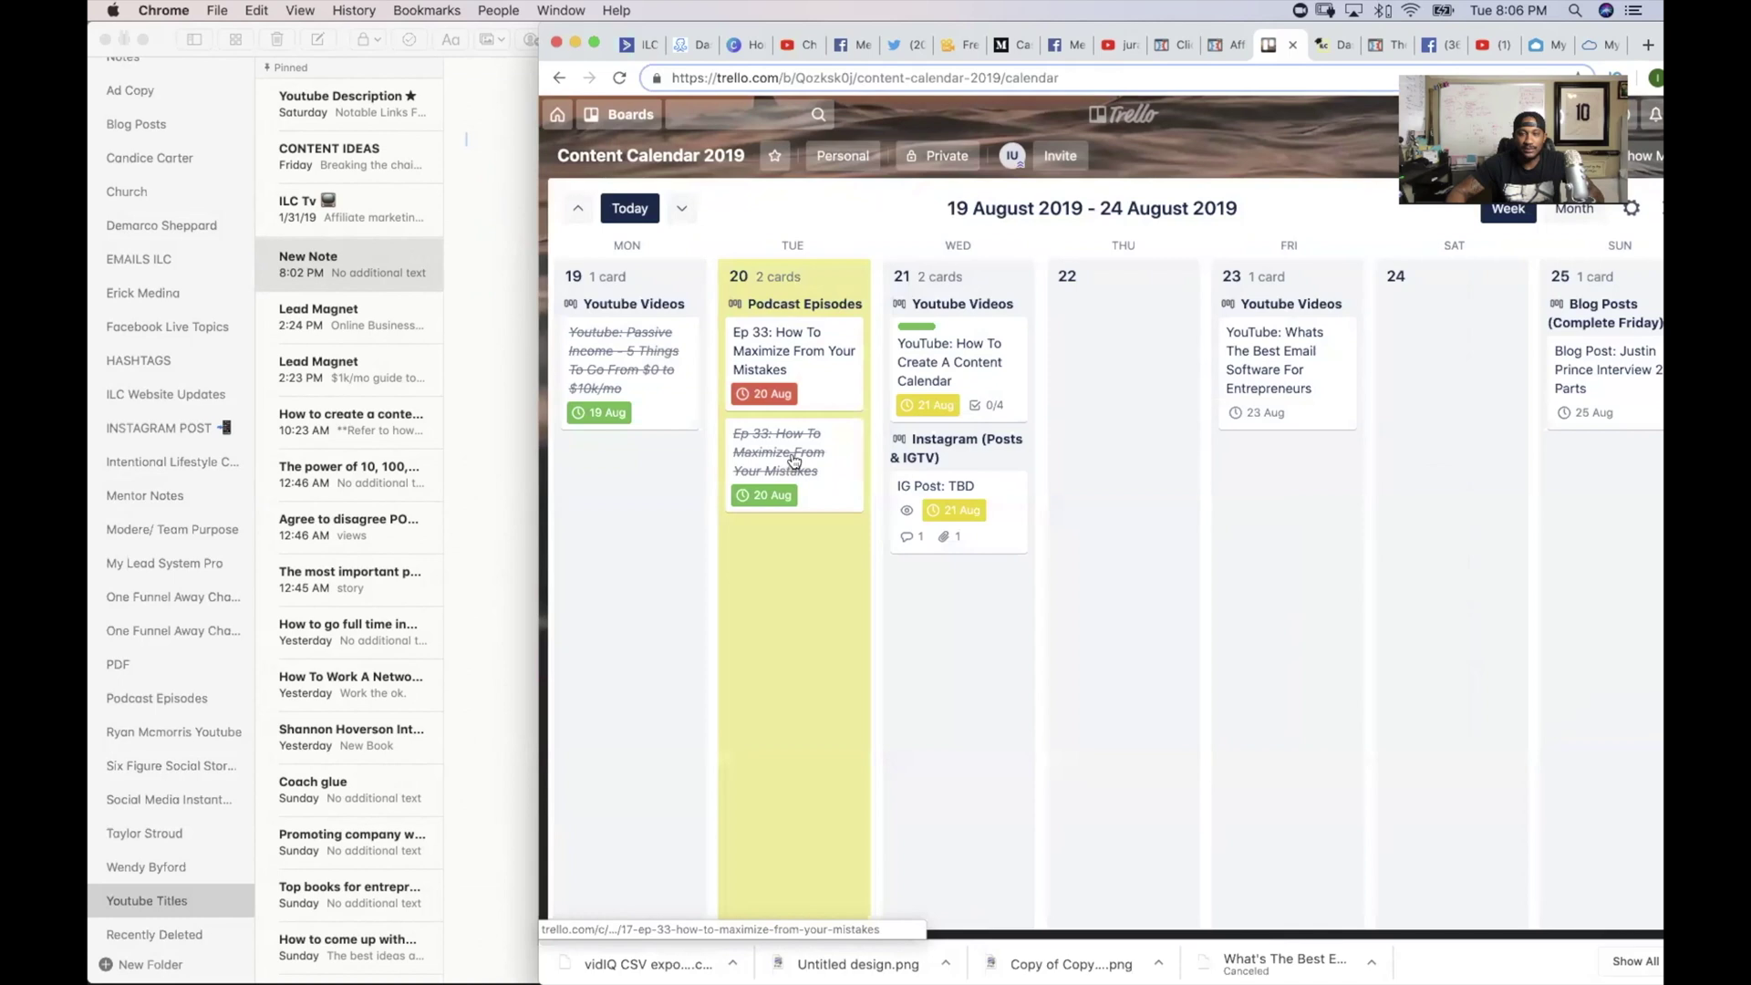
left_click_drag(794, 347, 1105, 339)
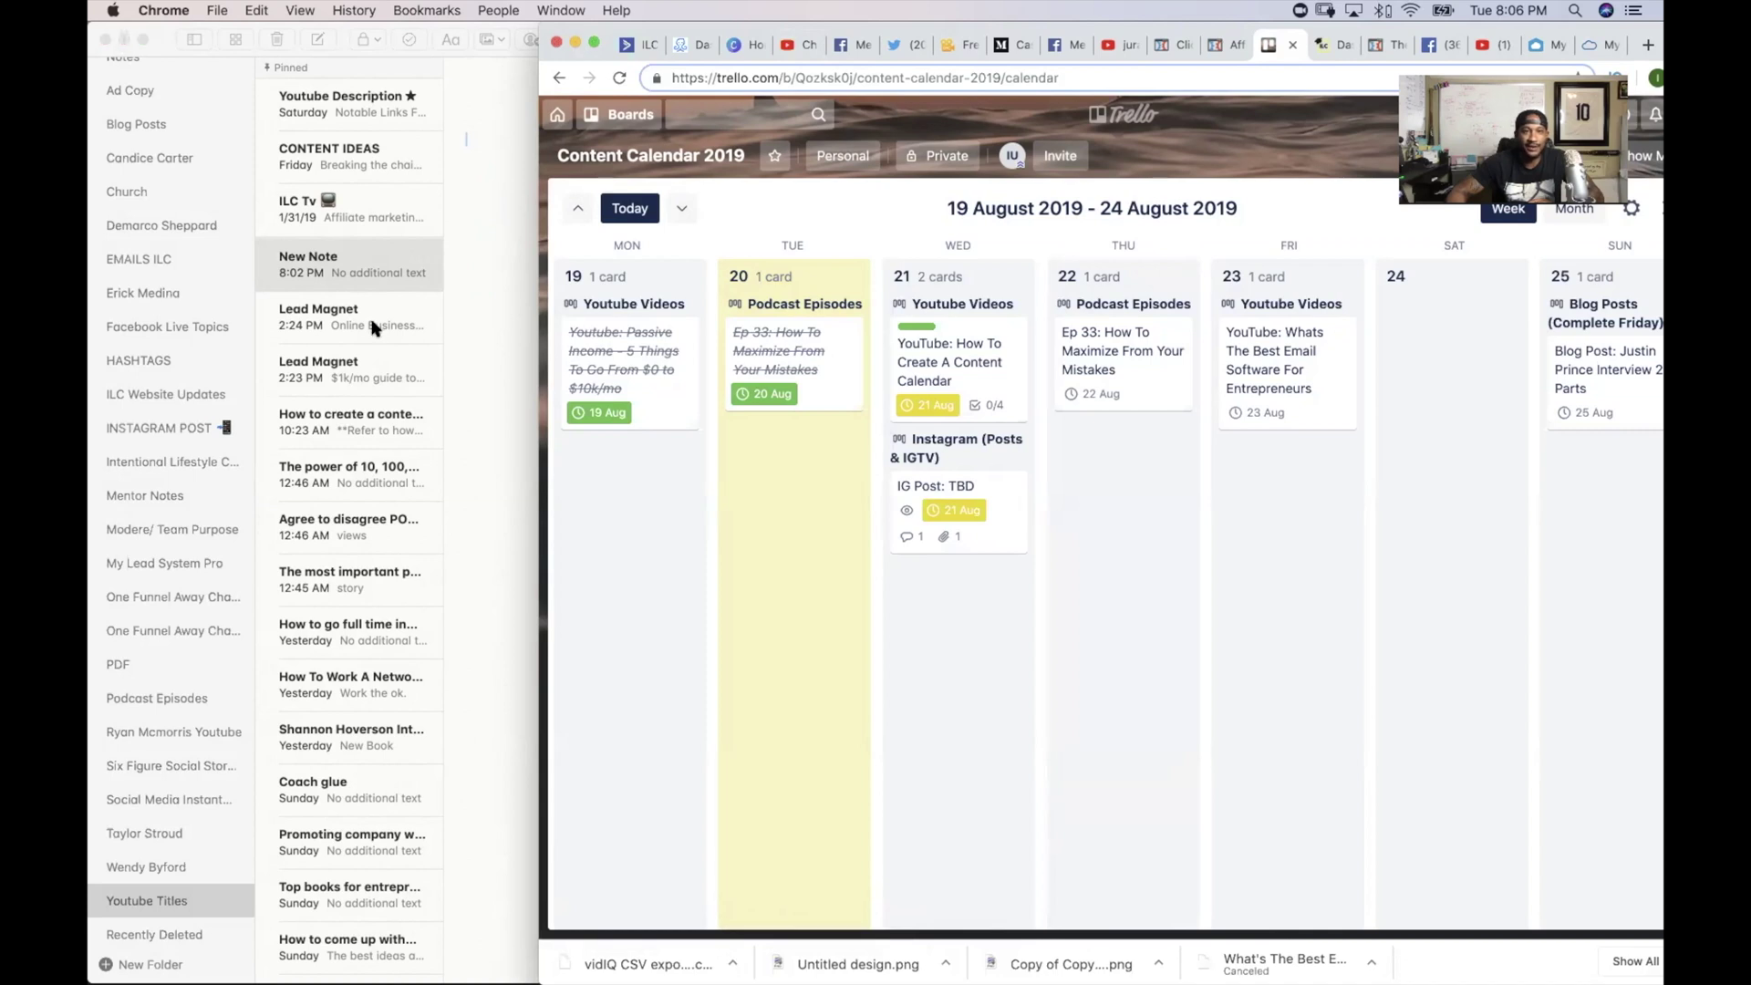
Step: Minimize the open windows and open the CONTENT CALENDAR spreadsheet from the desktop in Numbers
left_click(124, 40)
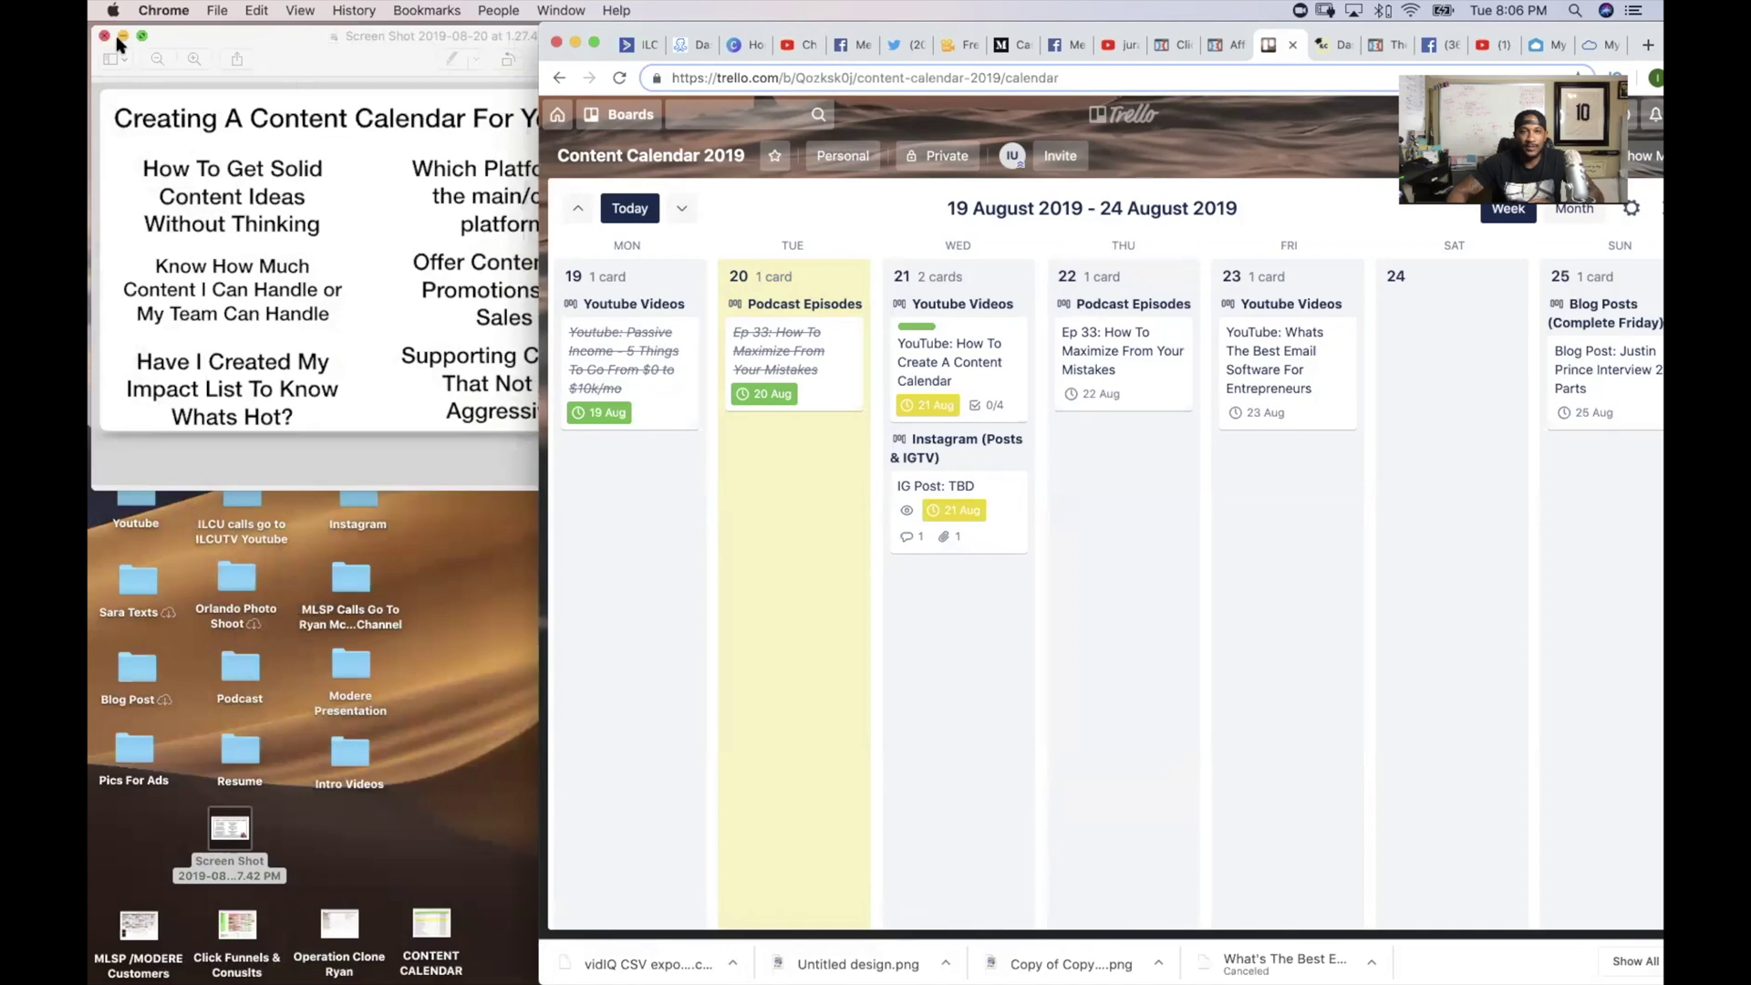
left_click(123, 36)
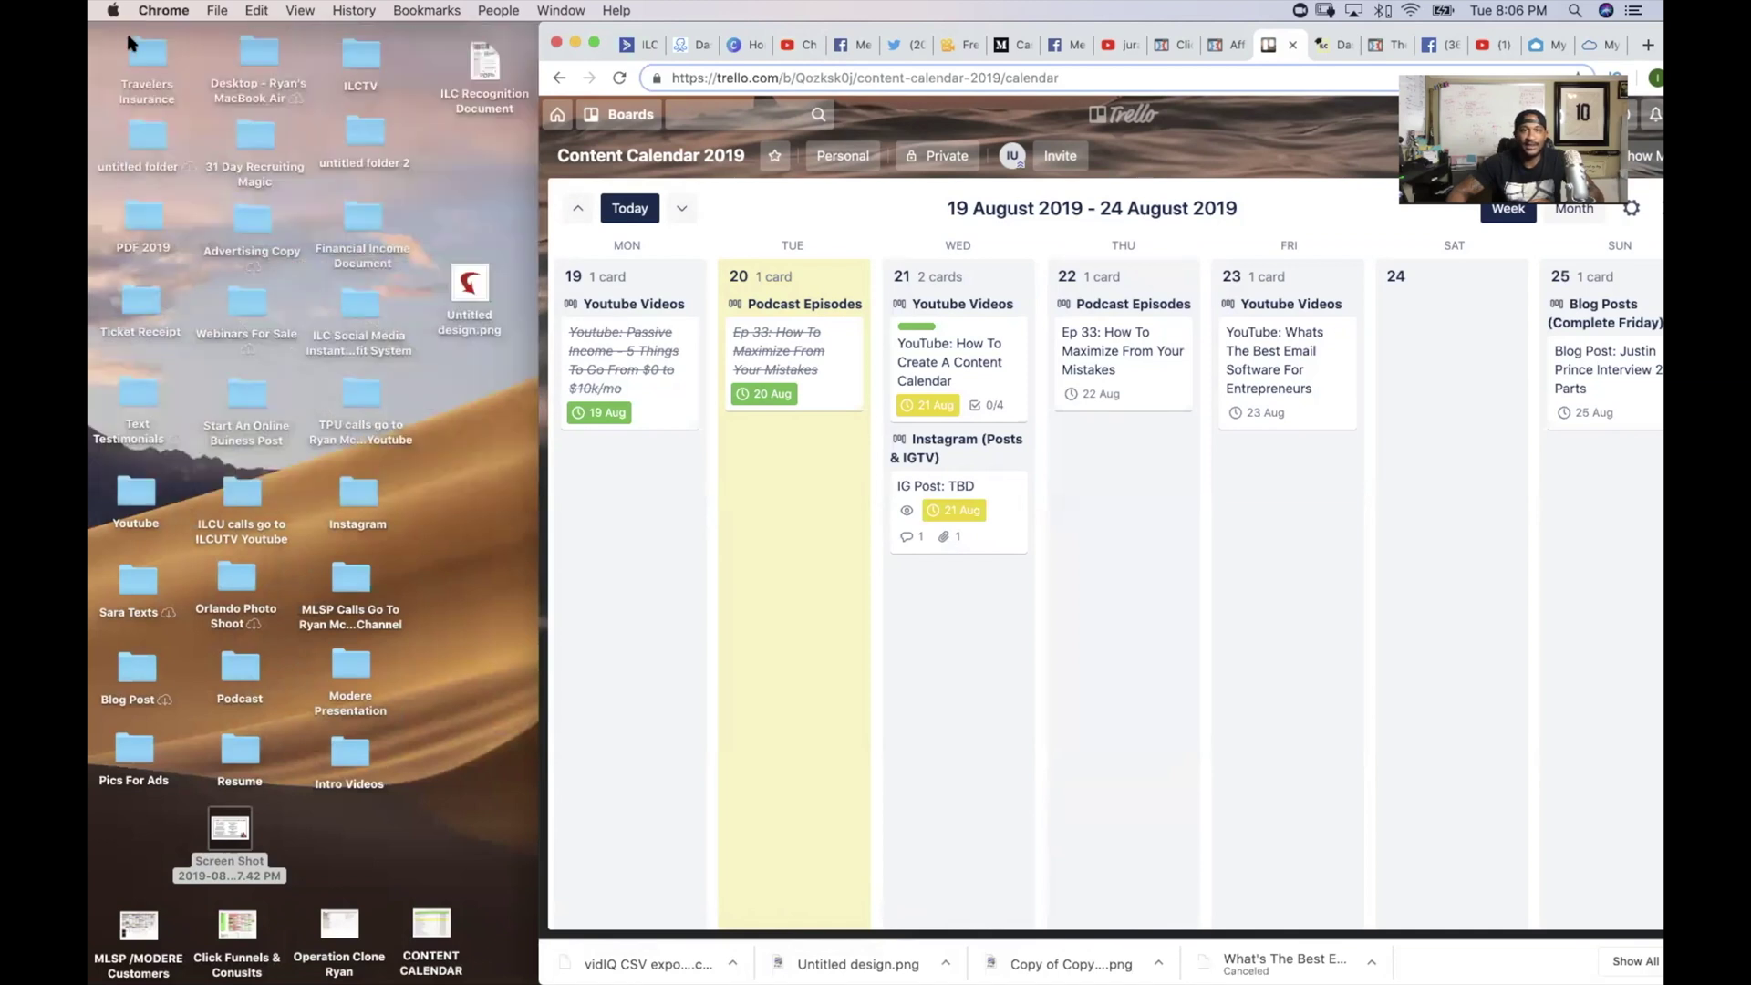
left_click(576, 44)
left_click(421, 928)
double_click(421, 928)
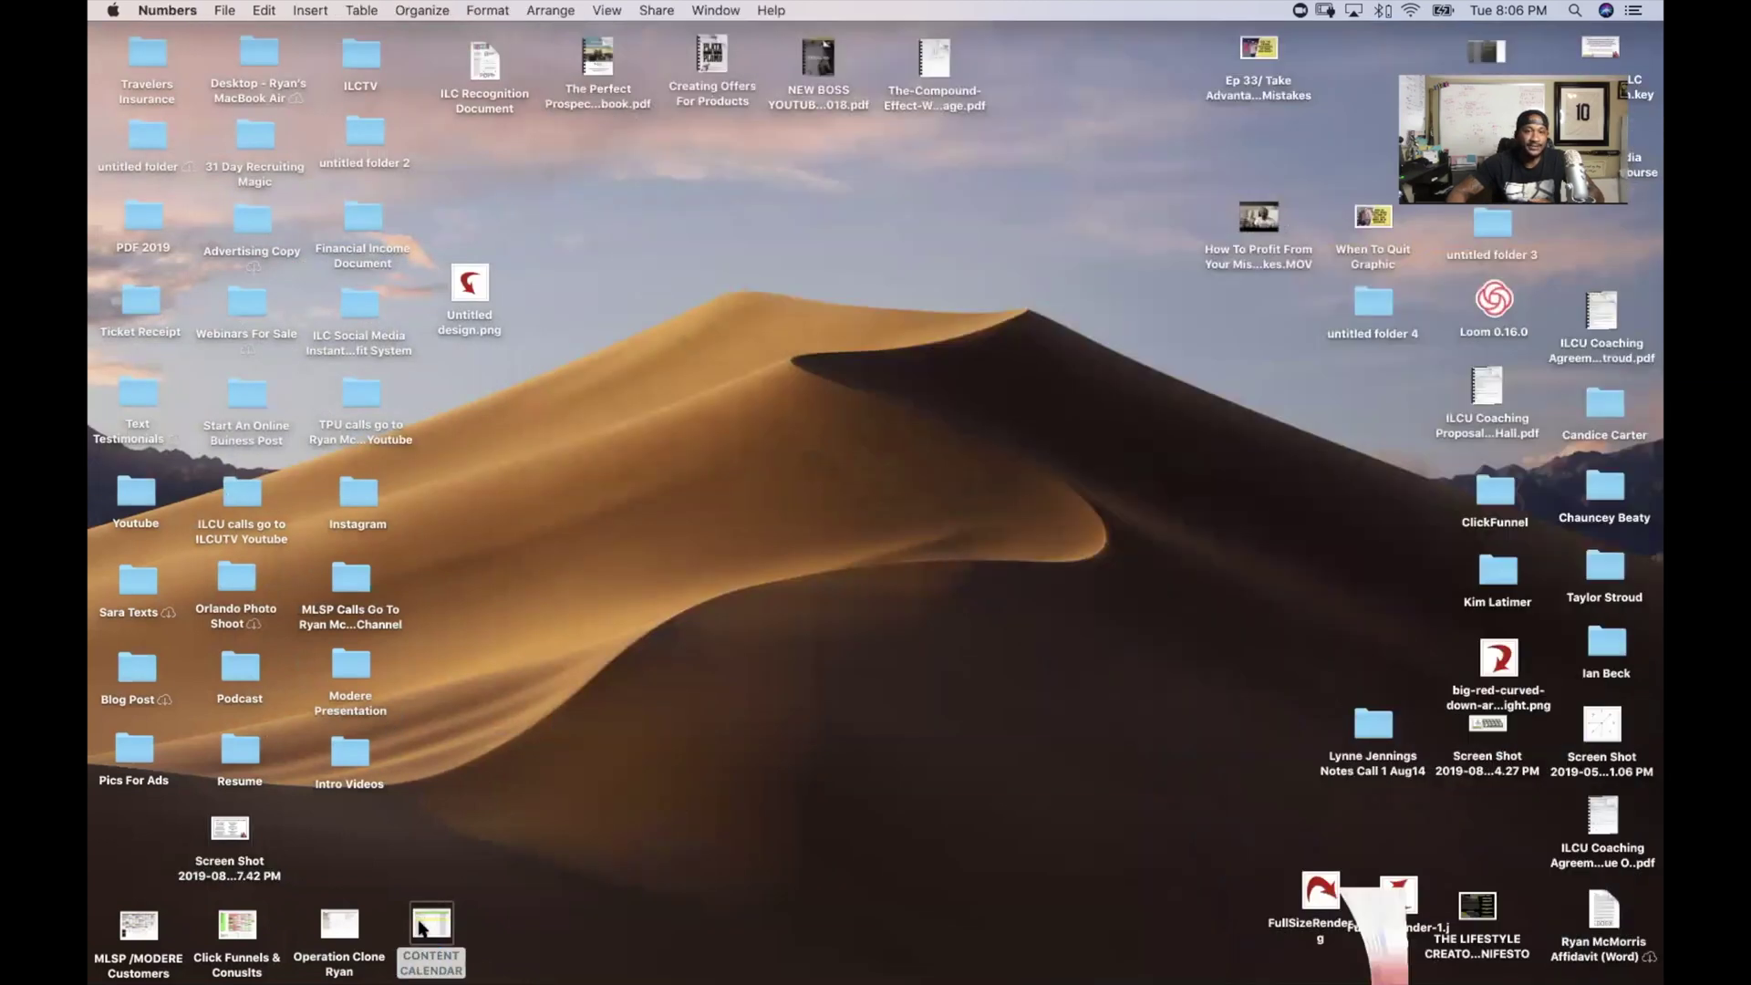
Step: Look through the planned video topics on the Upcoming Content sheet, and minimize the spreadsheet
scroll(555, 629, "down", 5)
scroll(554, 624, "down", 20)
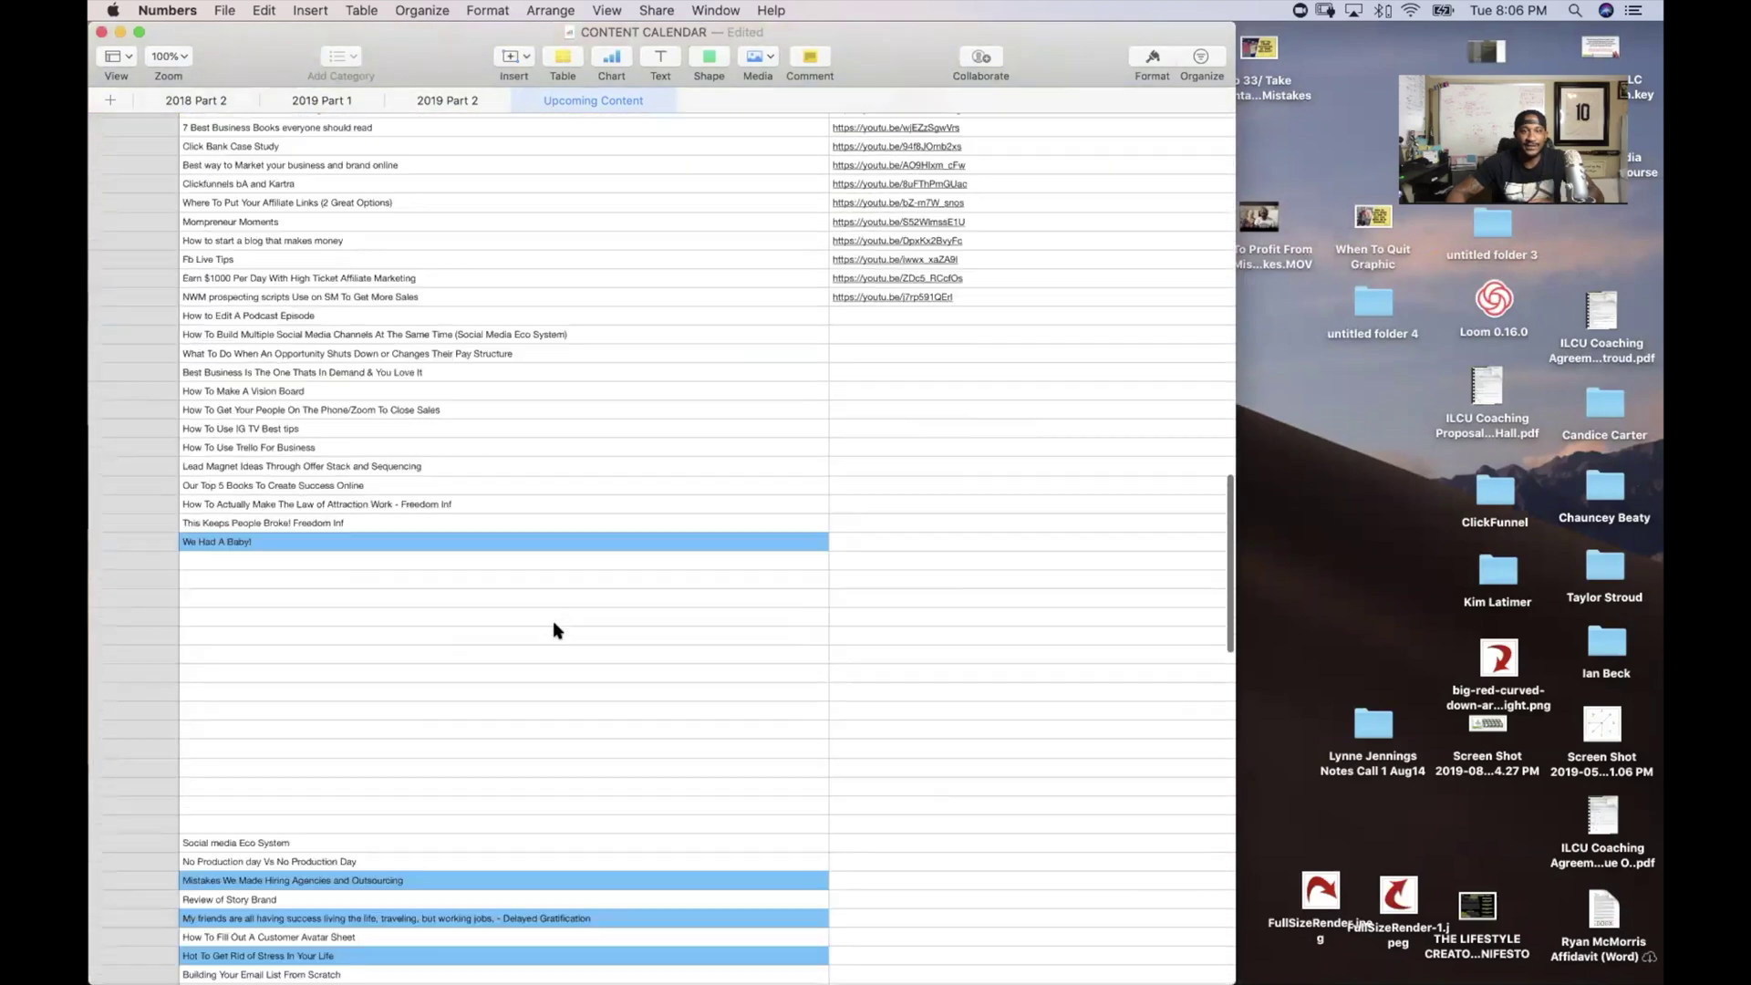
scroll(554, 629, "up", 20)
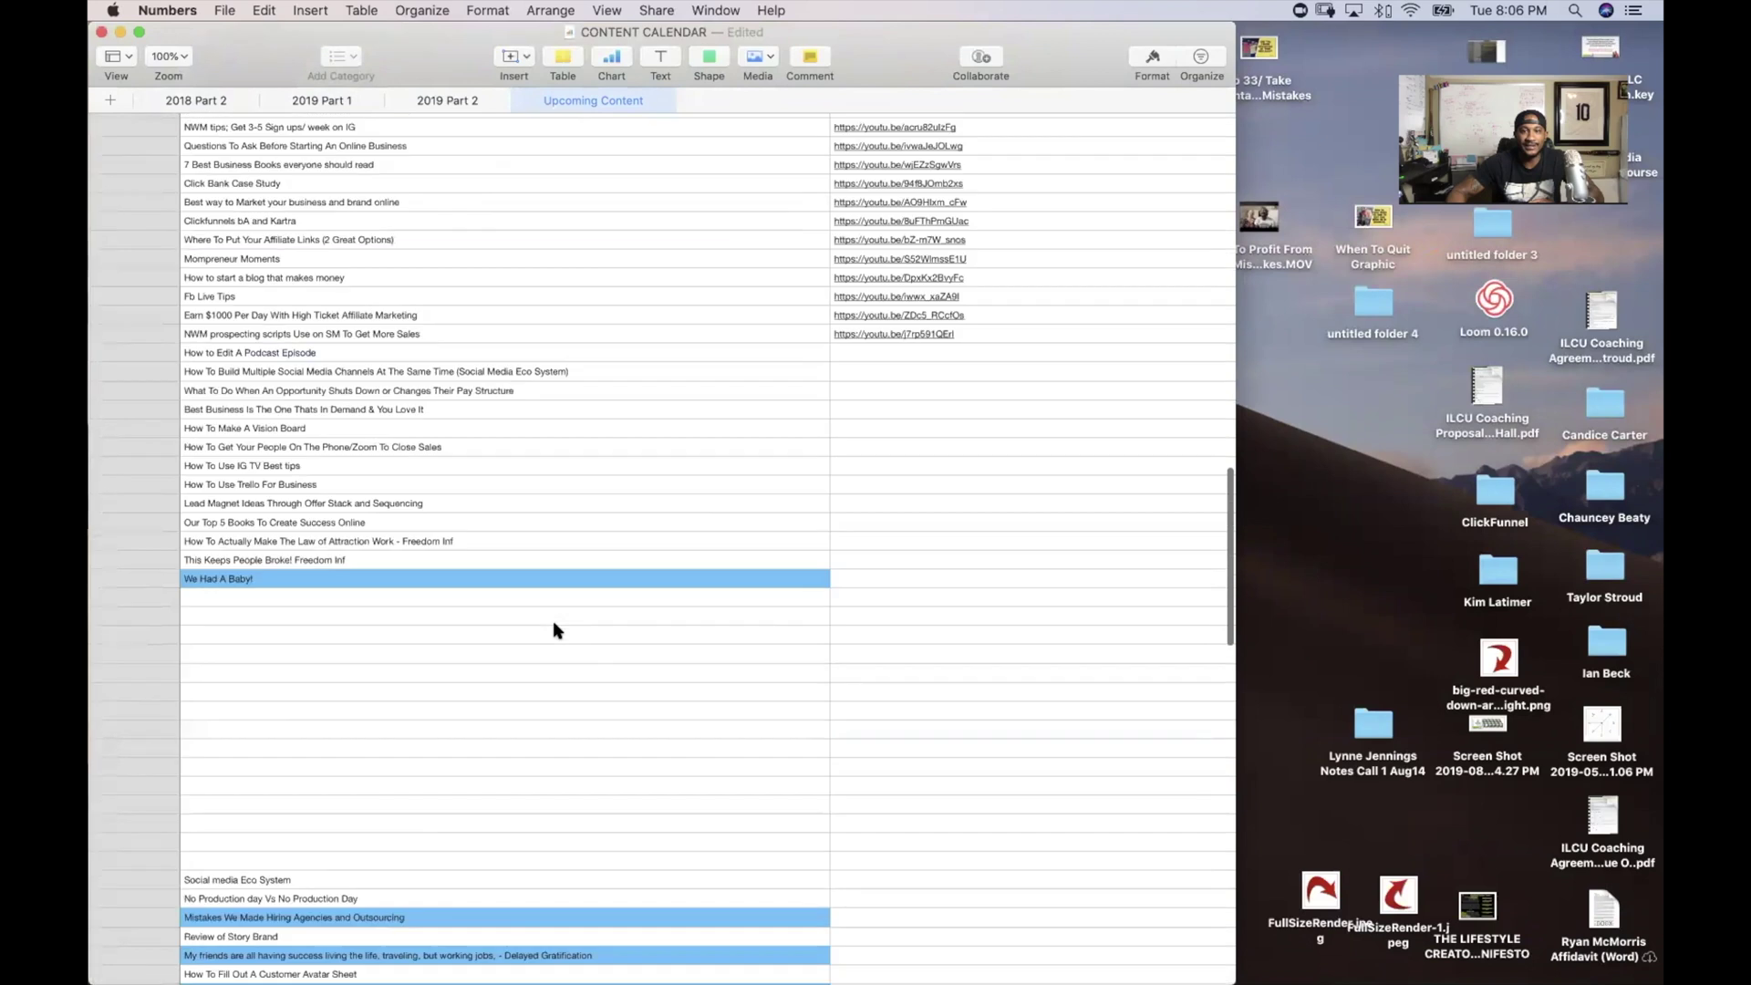
scroll(555, 630, "down", 9)
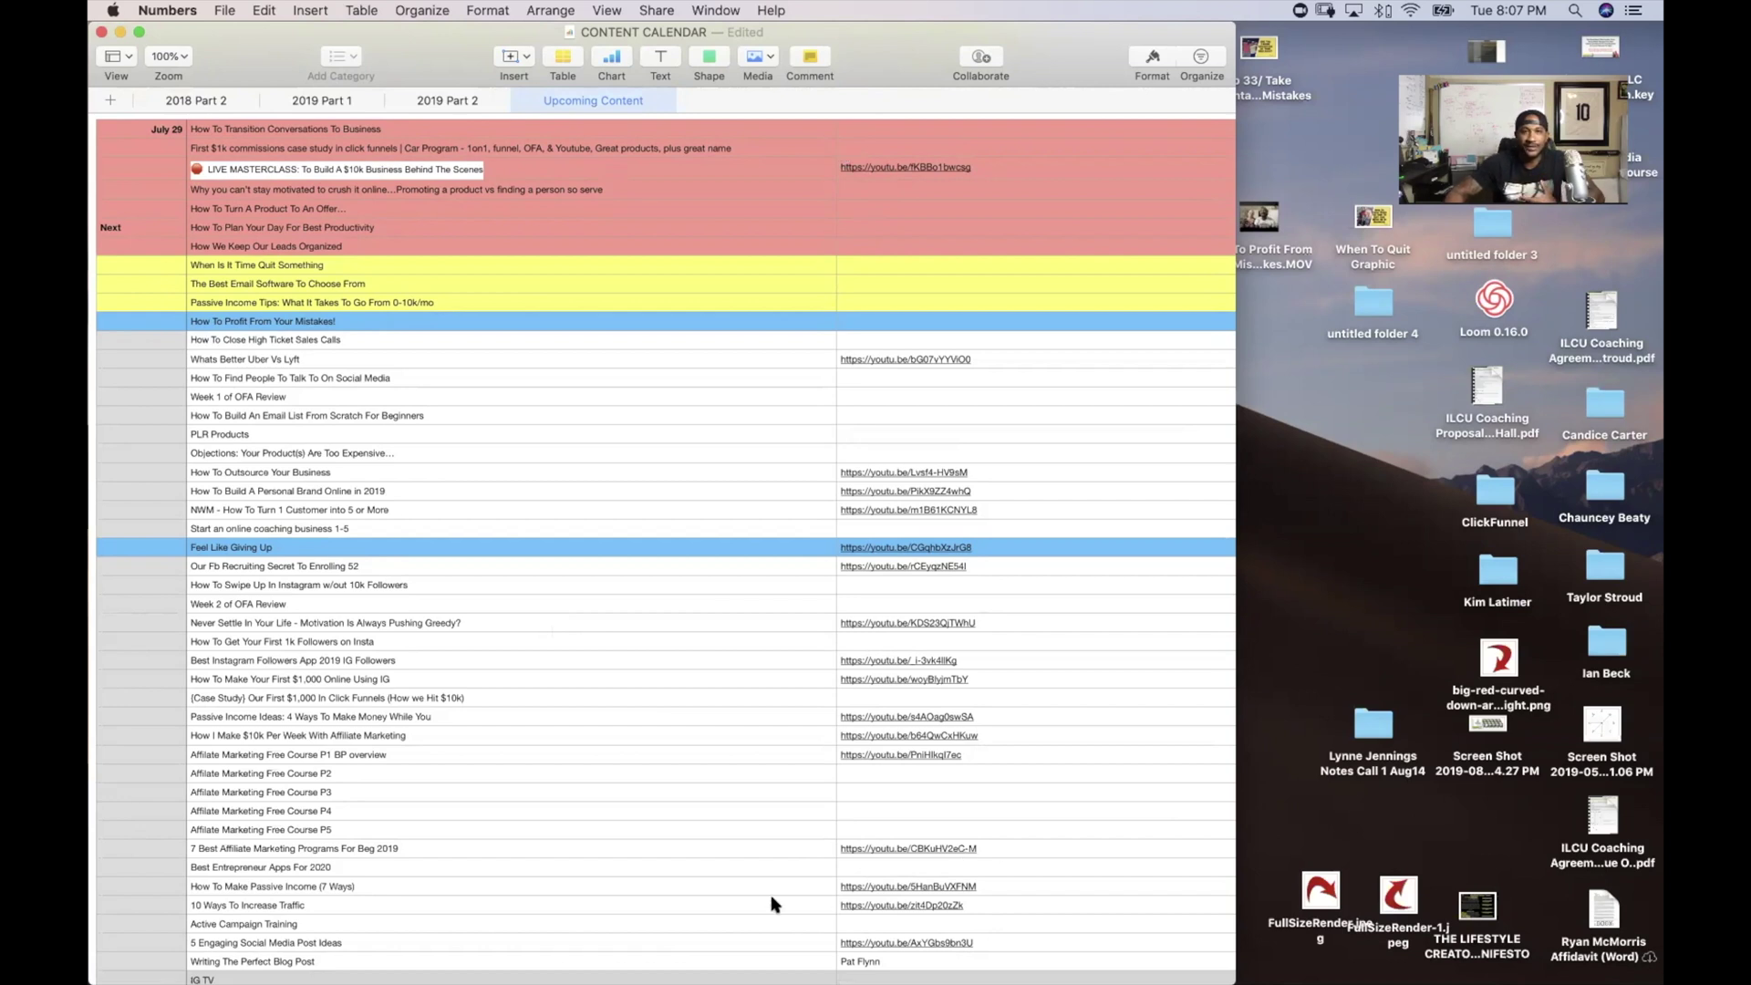
left_click(119, 33)
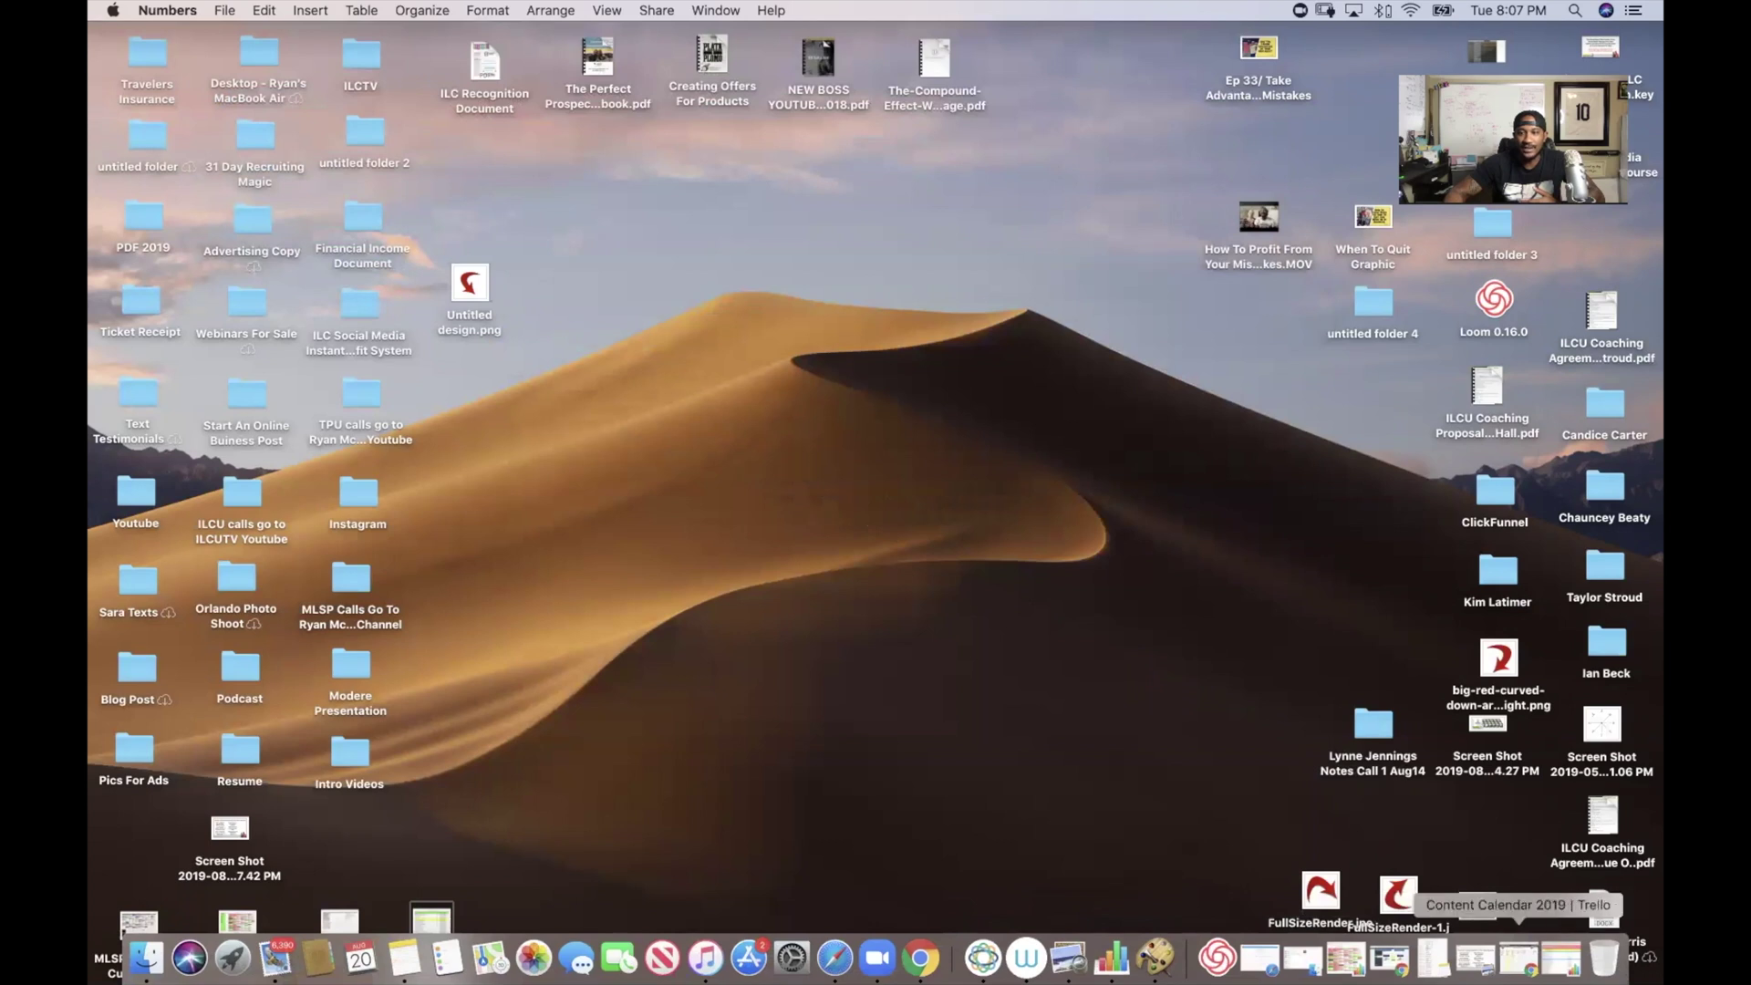
Step: Switch back to the Content Calendar 2019 board in Trello and close the calendar to look over its lists
left_click(1391, 958)
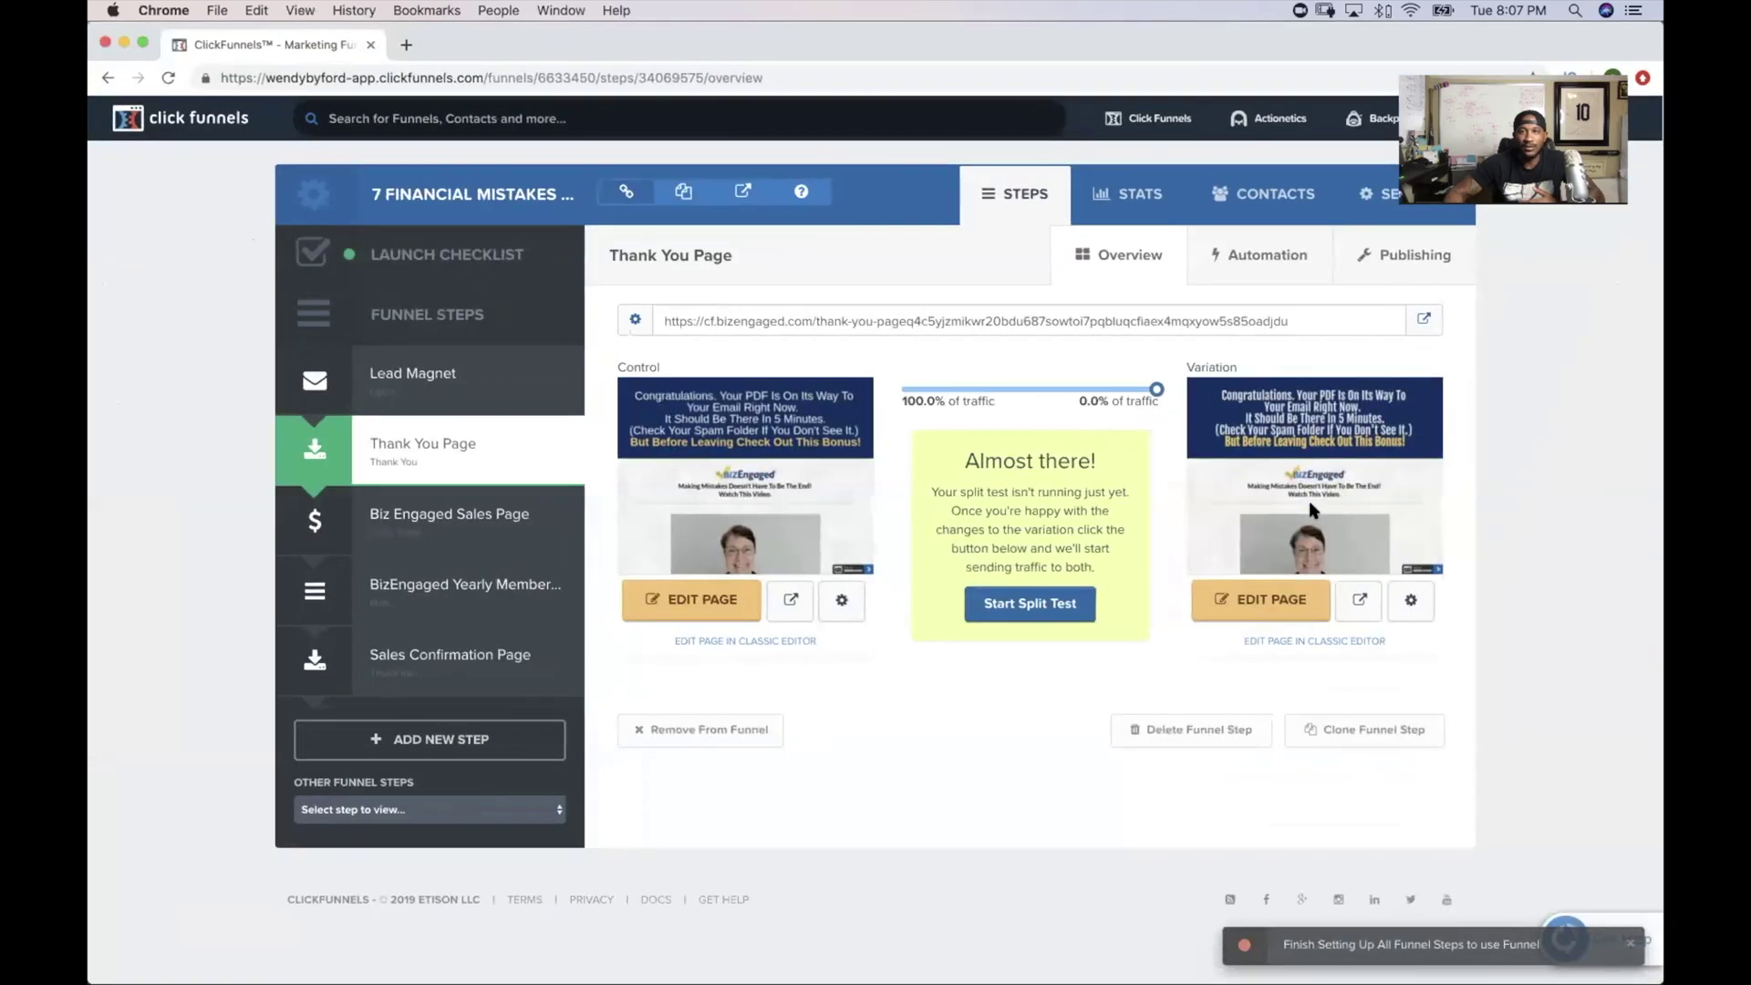
left_click(1382, 958)
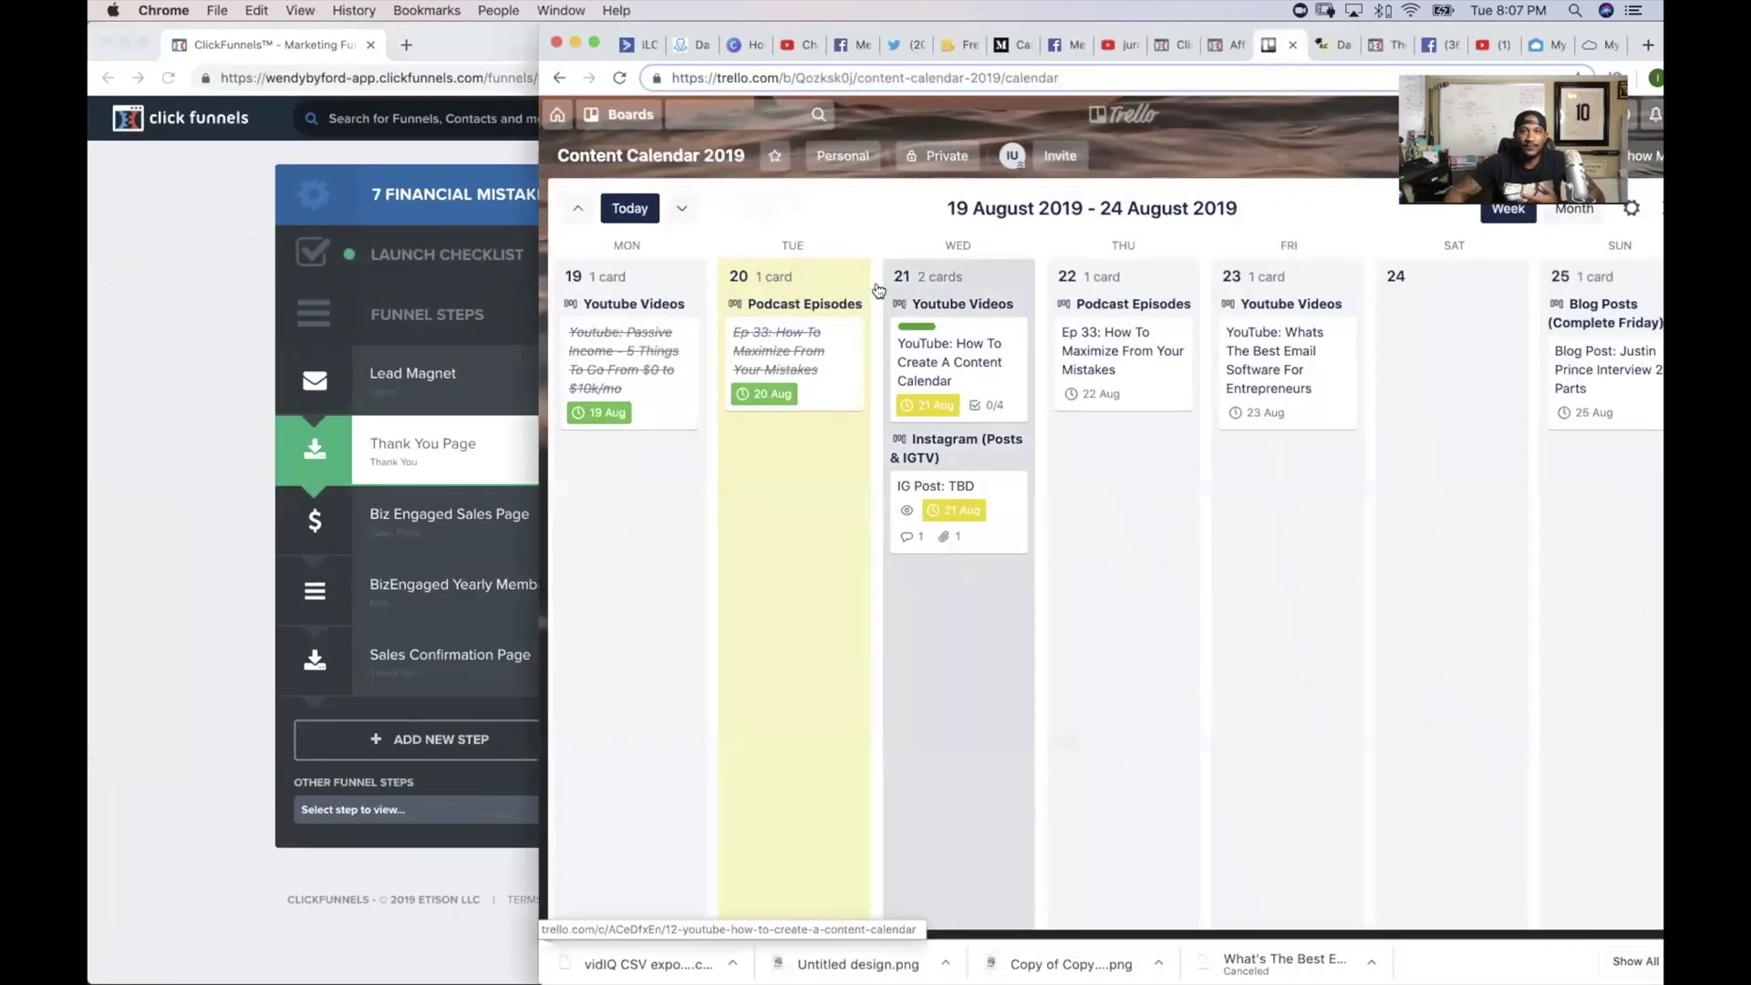
left_click(1136, 105)
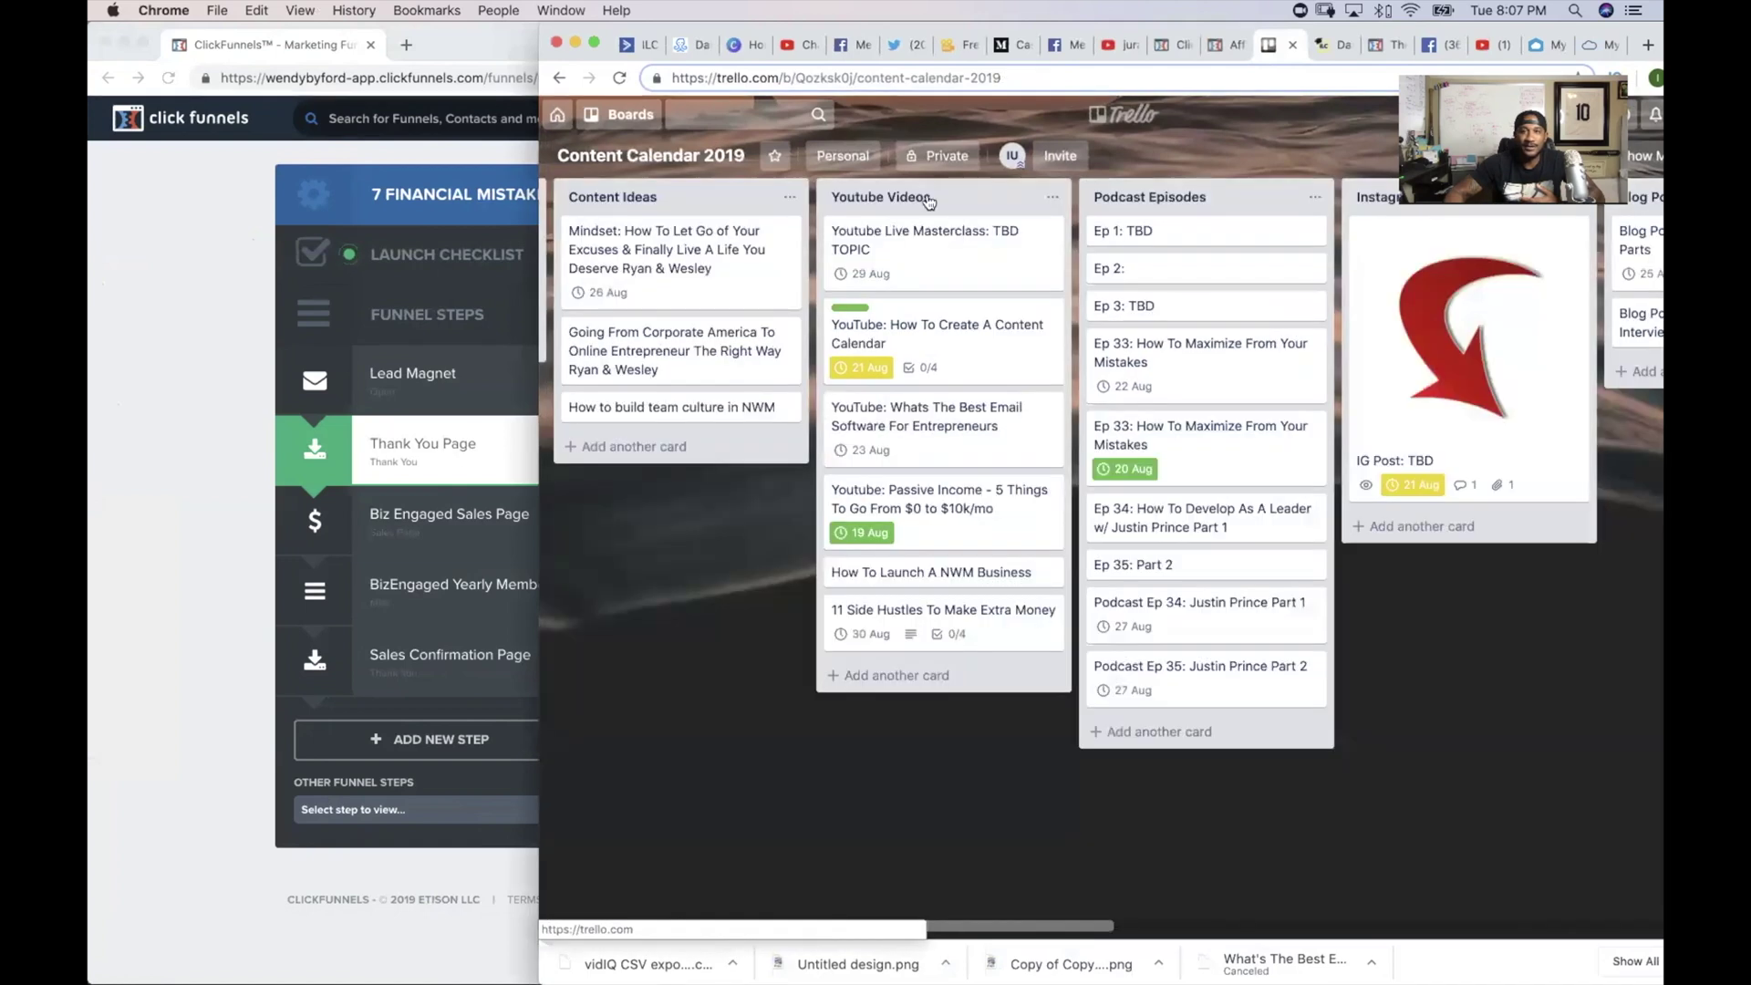
scroll(645, 226, "left", 3)
scroll(647, 228, "right", 3)
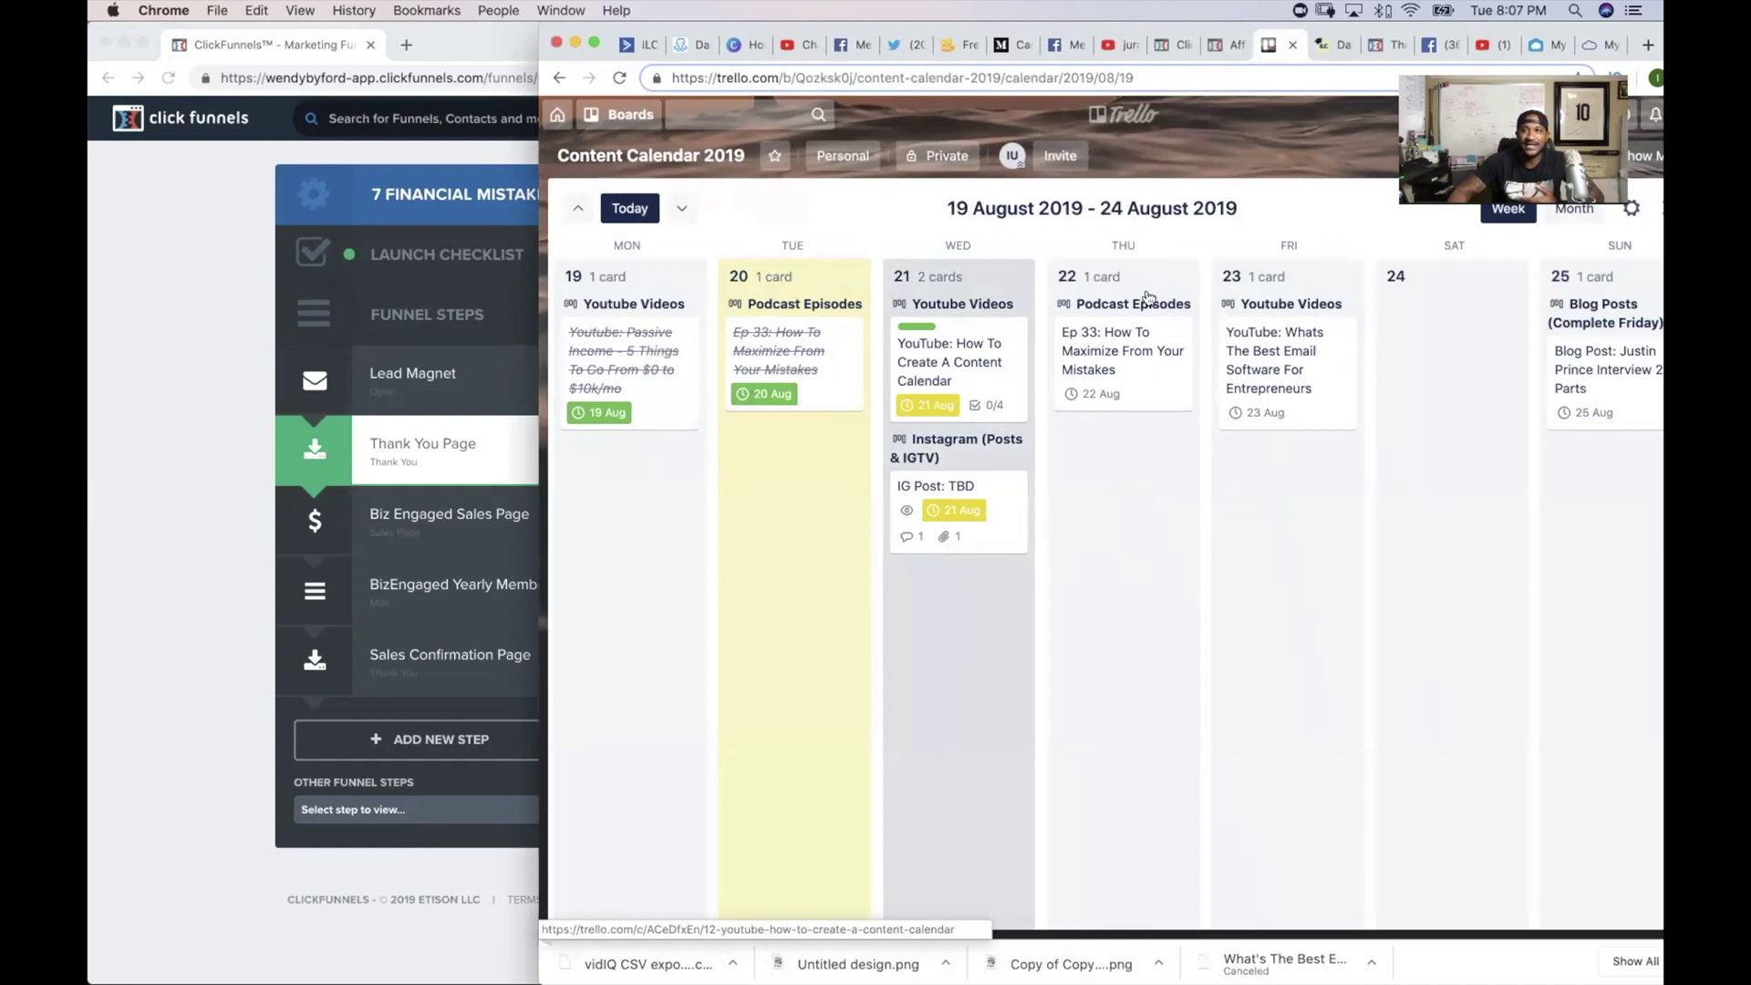
Step: Show the board's calendar in month view and look ahead from August to September 2019
left_click(1574, 208)
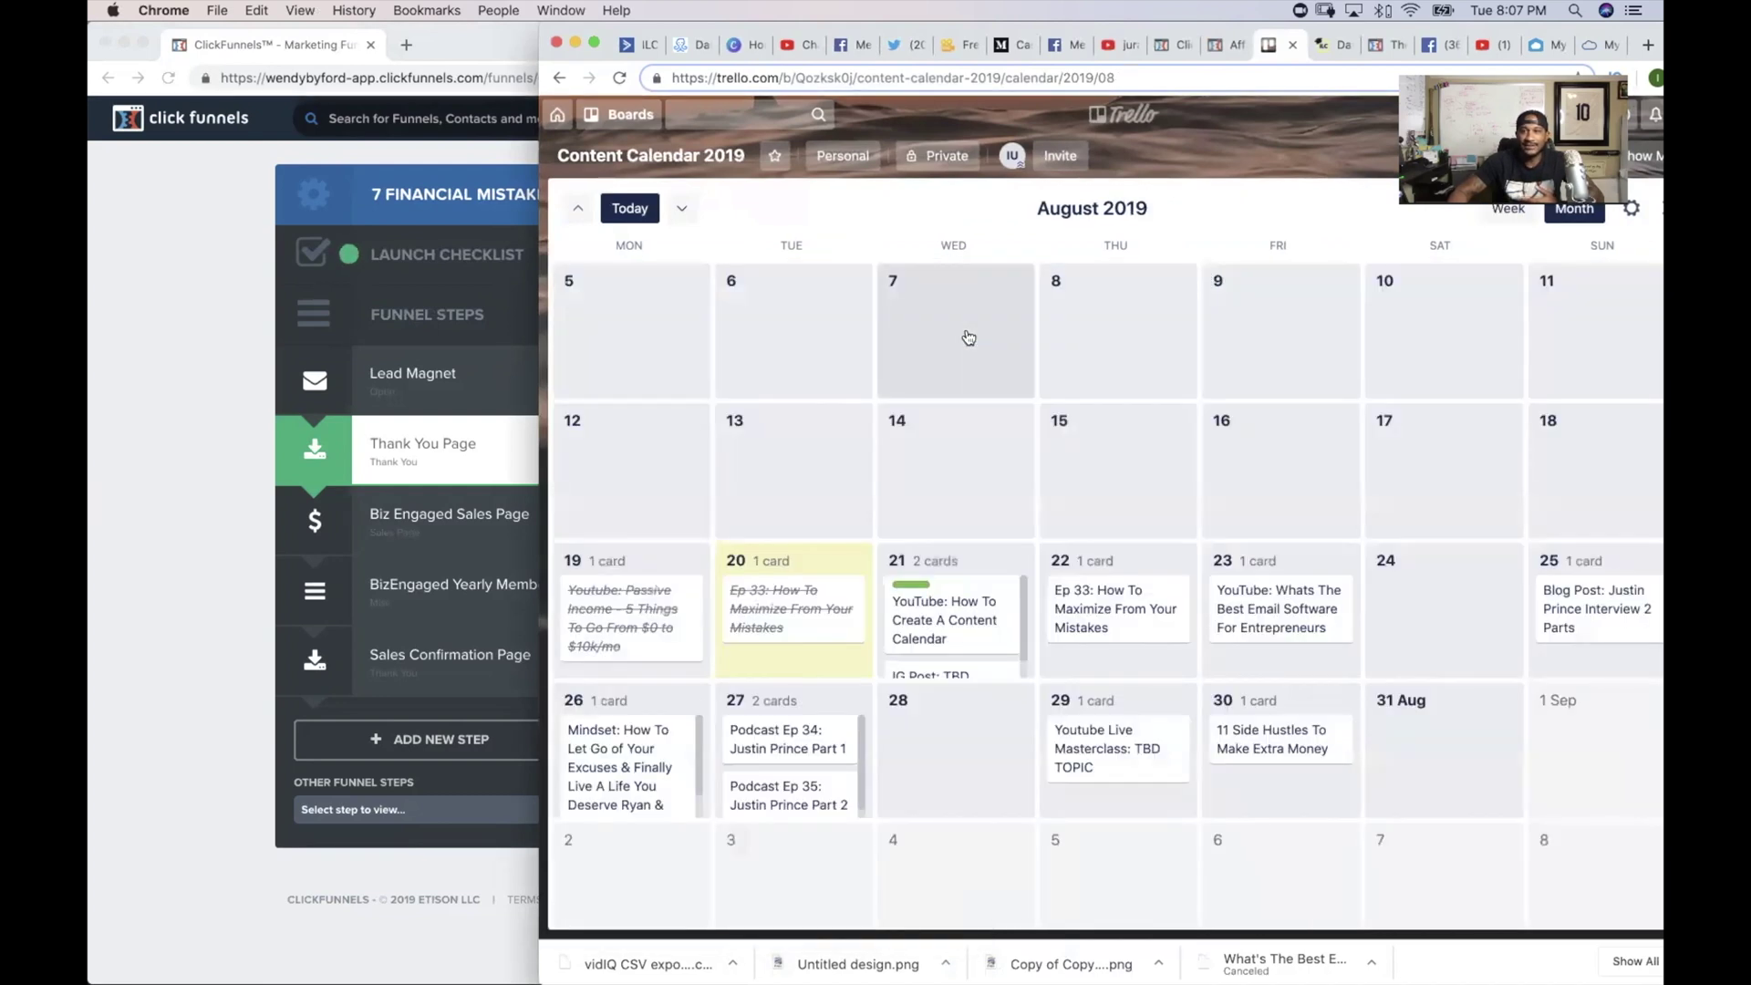
scroll(969, 338, "down", 4)
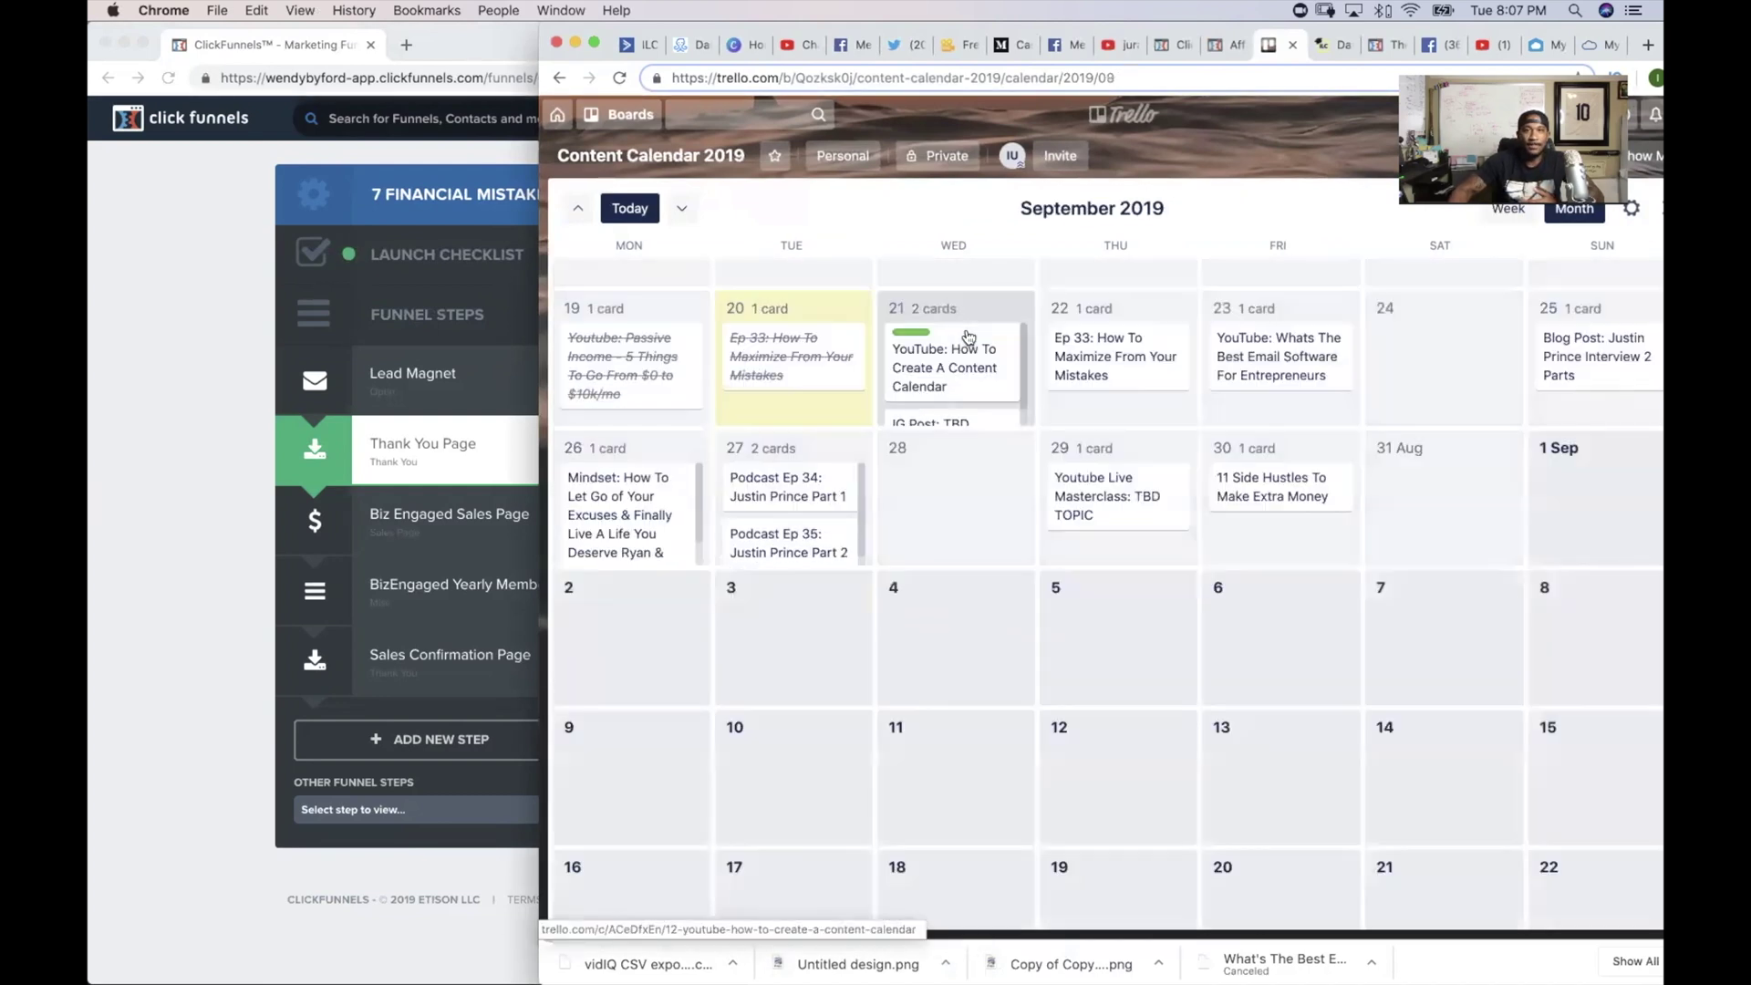
scroll(1136, 308, "down", 1)
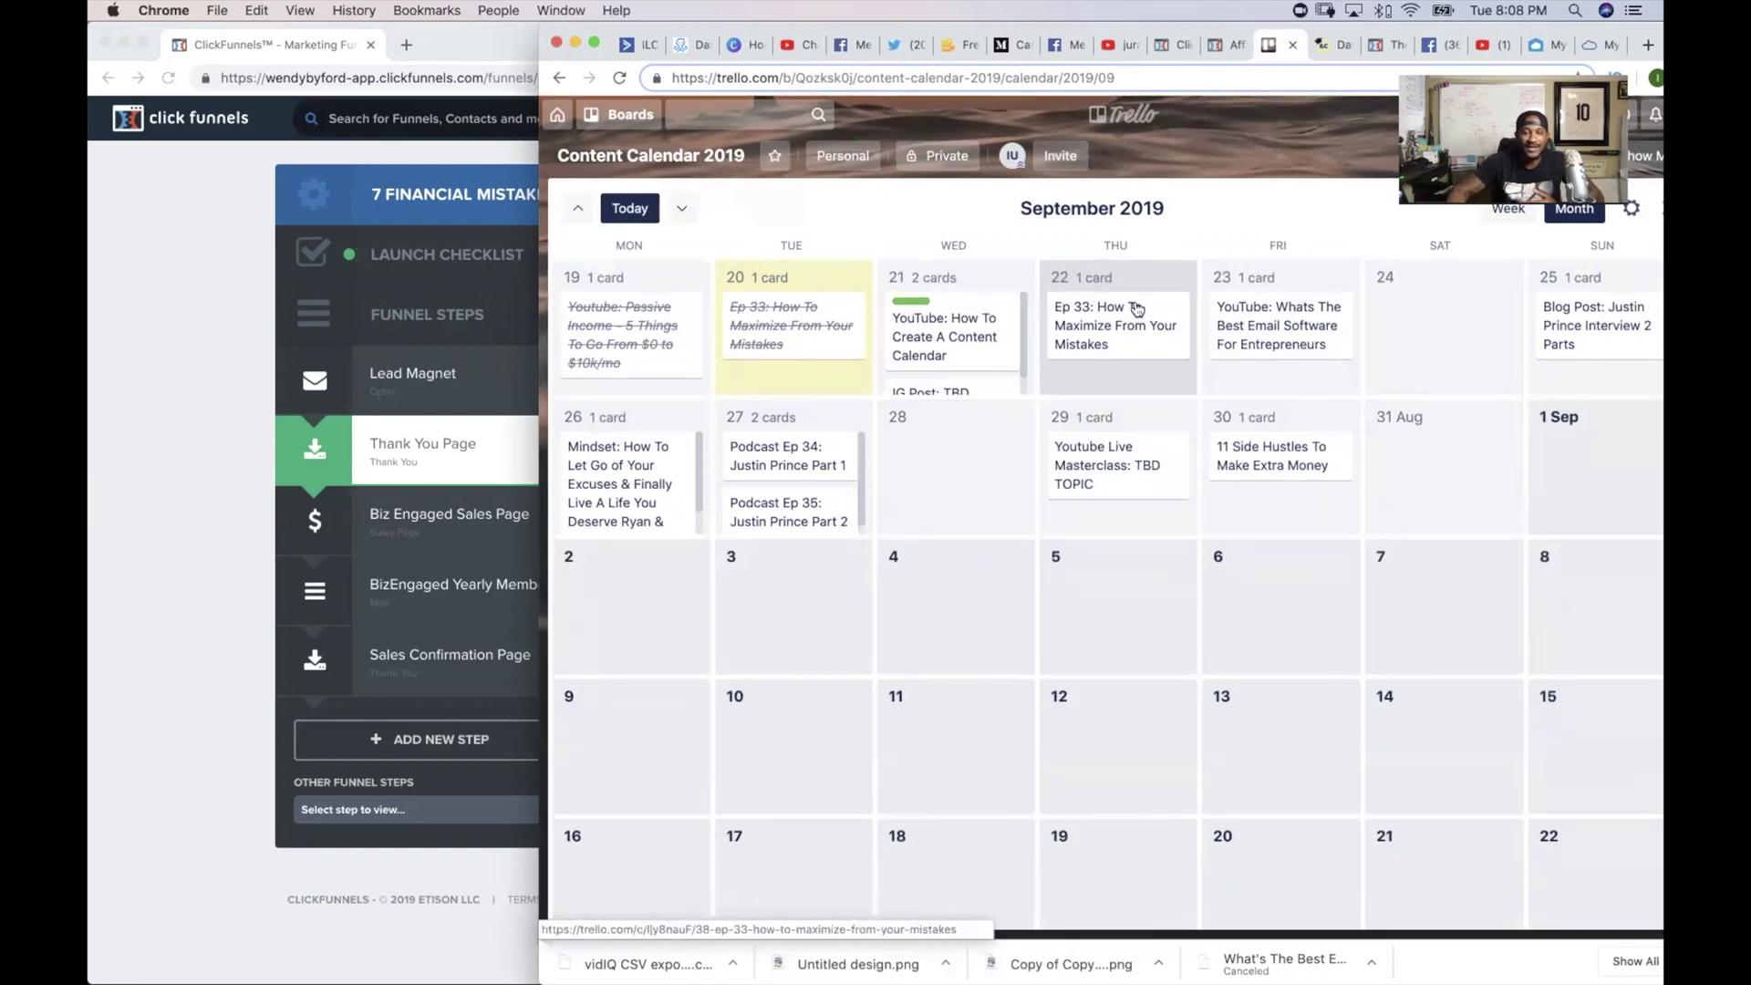
scroll(1135, 308, "up", 1)
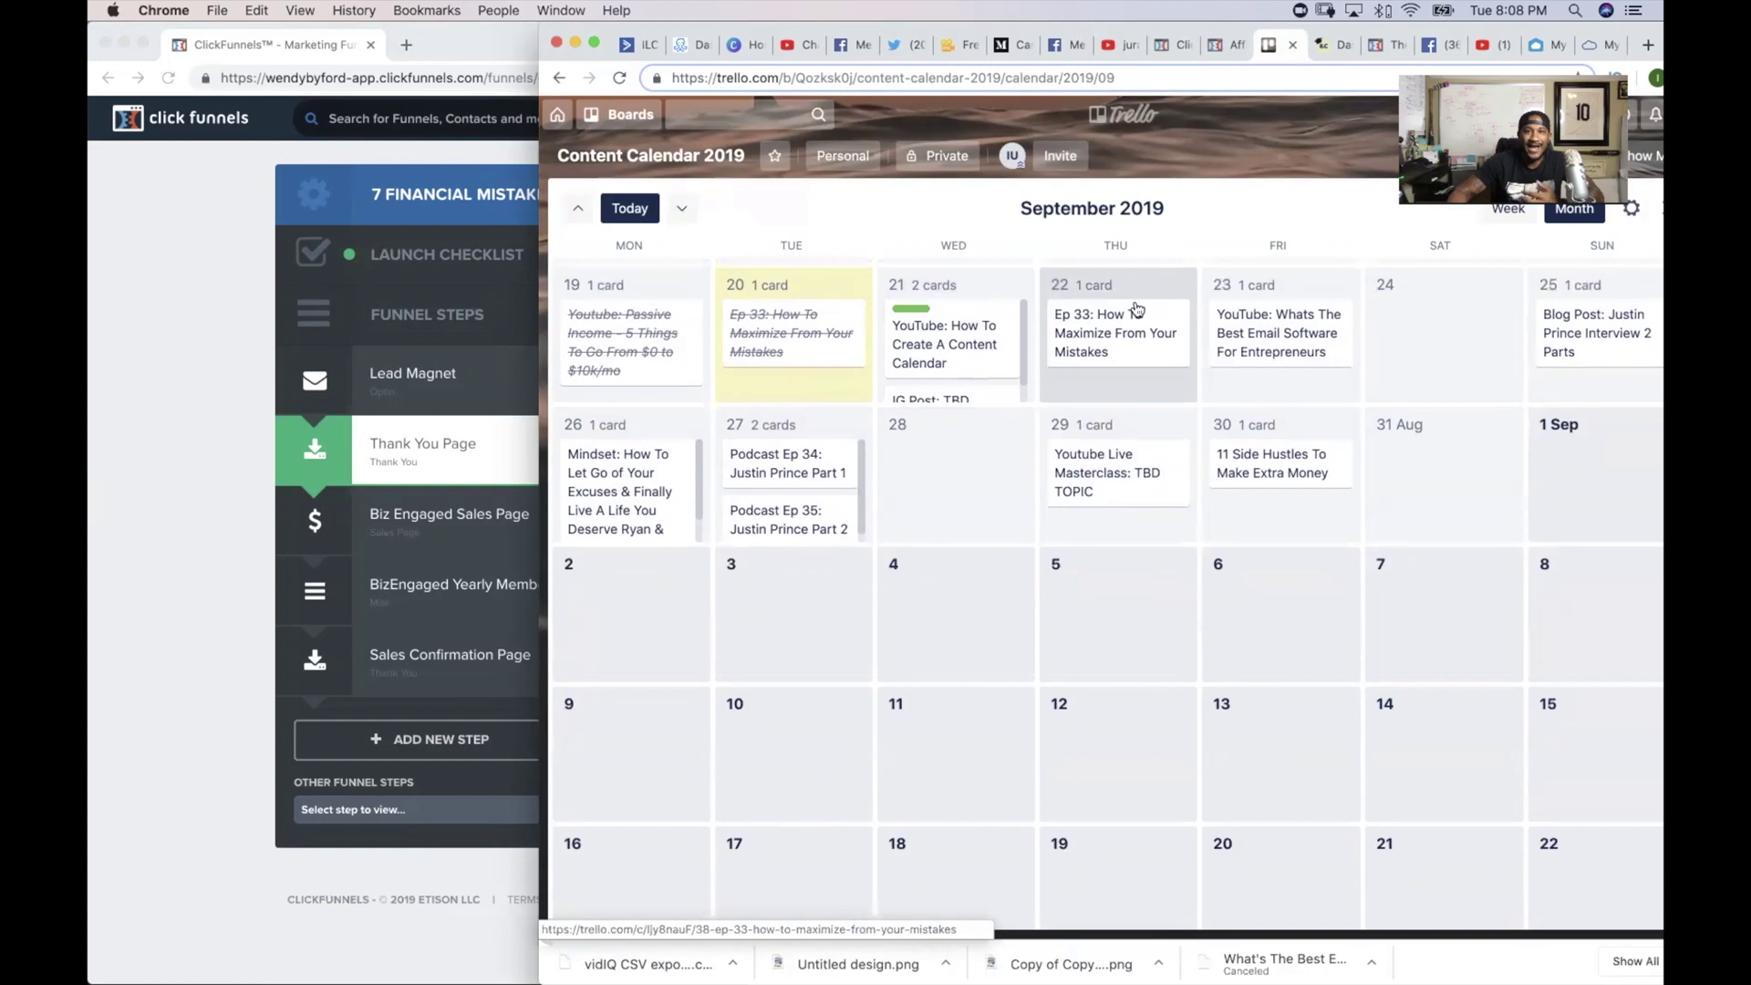
scroll(1136, 308, "down", 1)
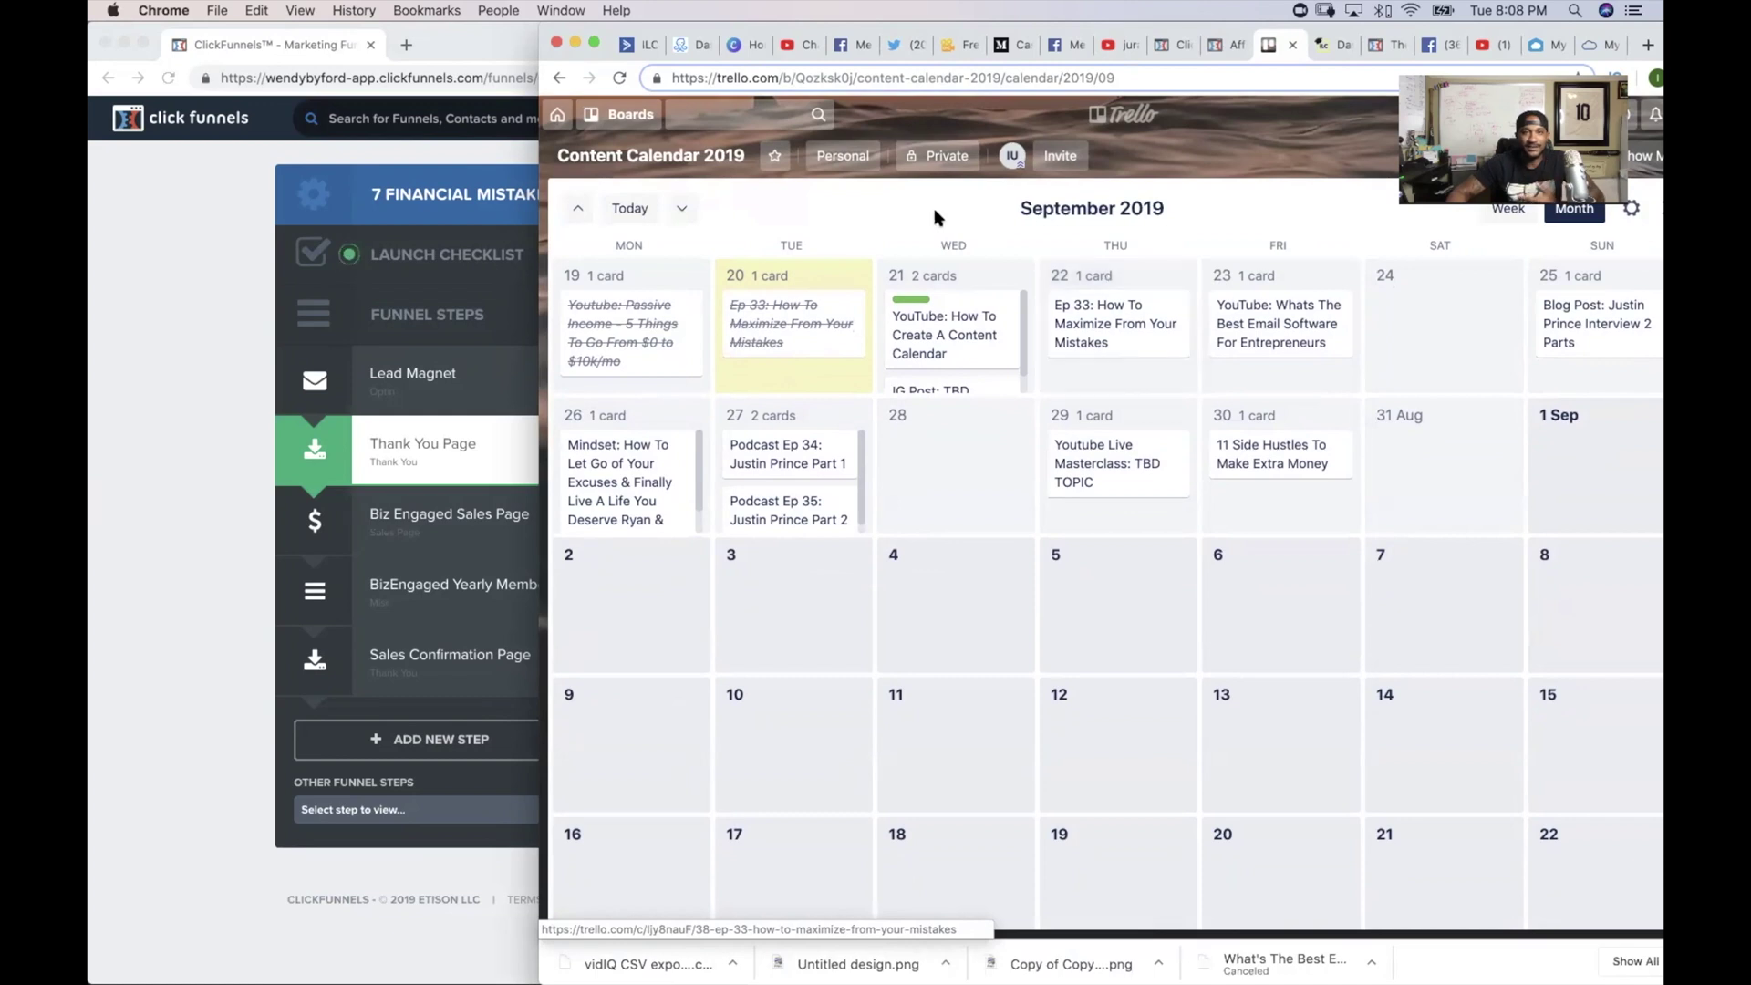
Step: Minimize the ClickFunnels and Trello browser windows to clear the desktop
left_click(124, 43)
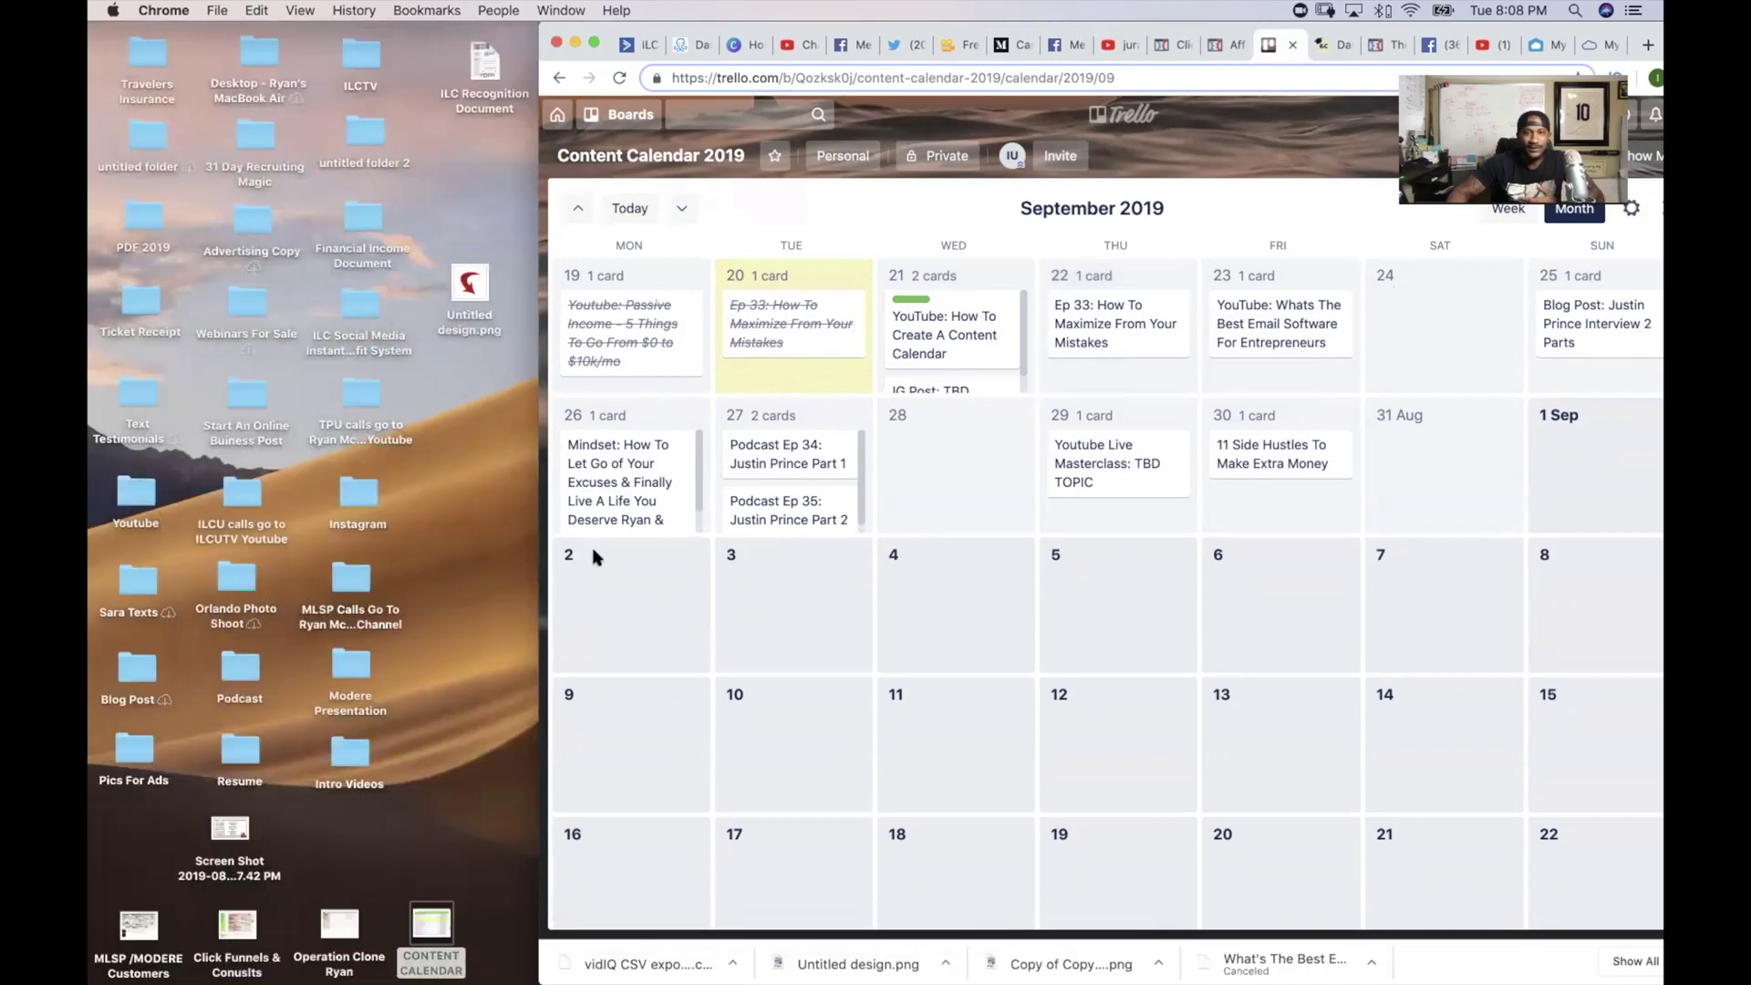
left_click(575, 44)
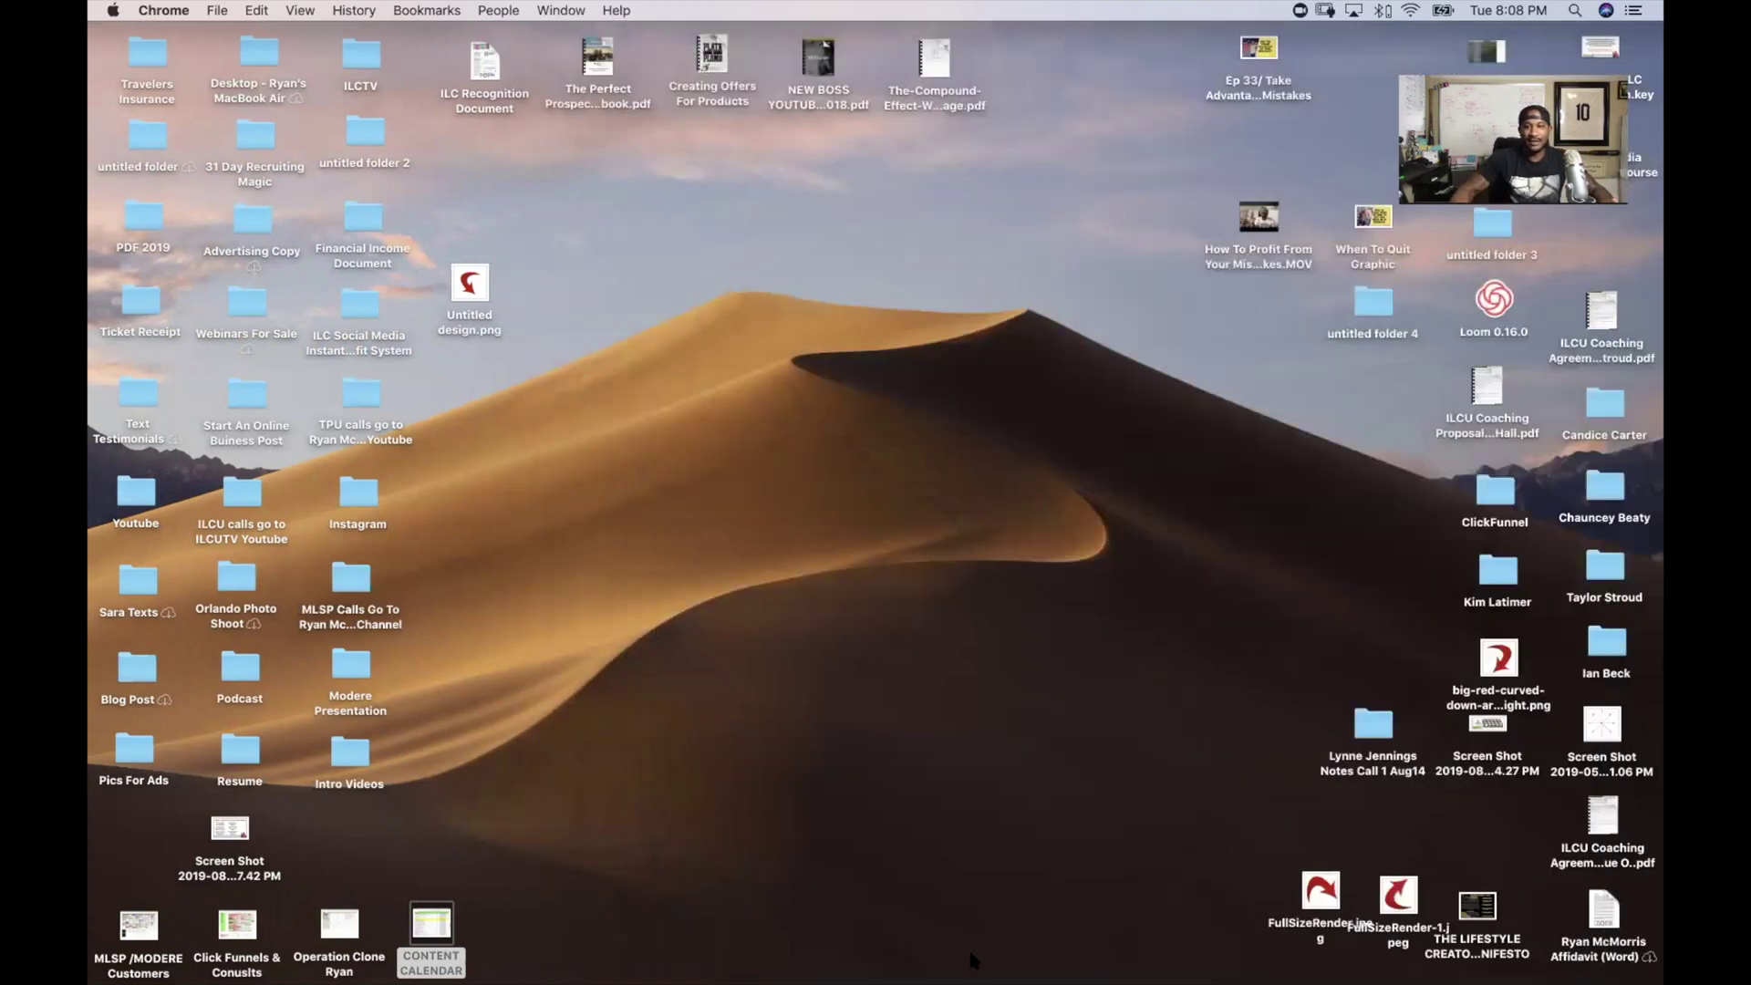